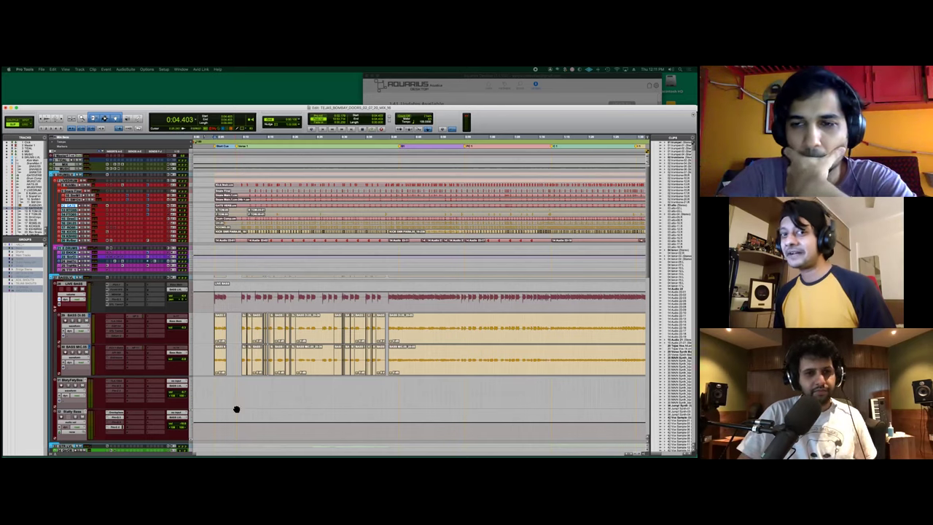
Step: Widen the timeline by hiding the track column just before the I/O column and the Clips list
scroll(278, 310, down, 1)
scroll(278, 310, down, 3)
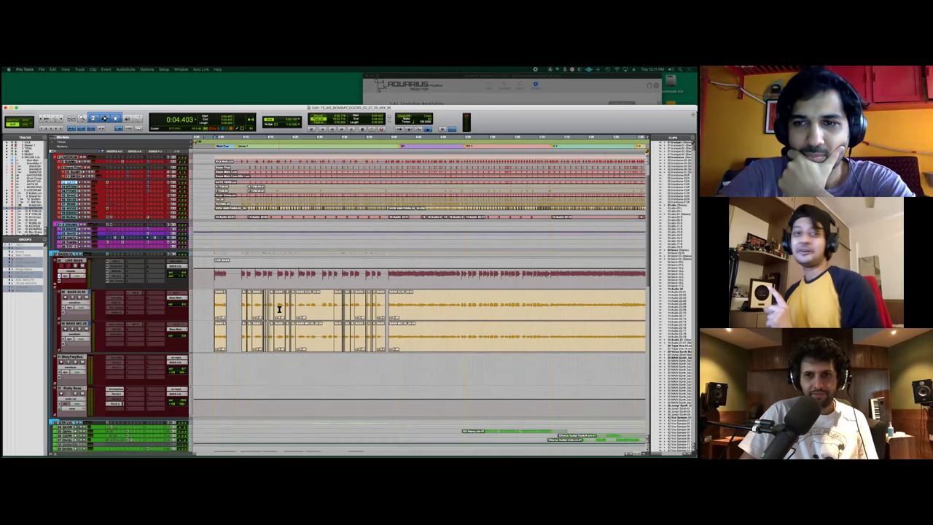
scroll(278, 310, right, 3)
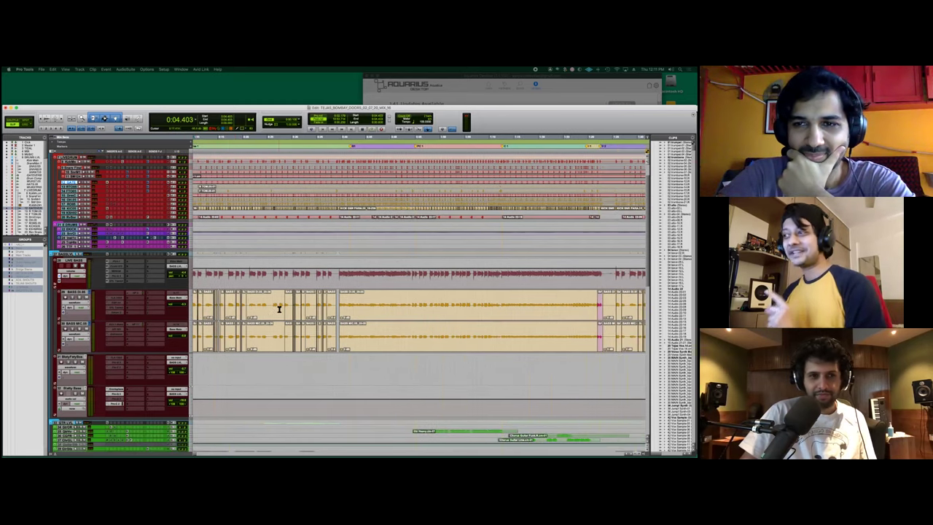
click(158, 152)
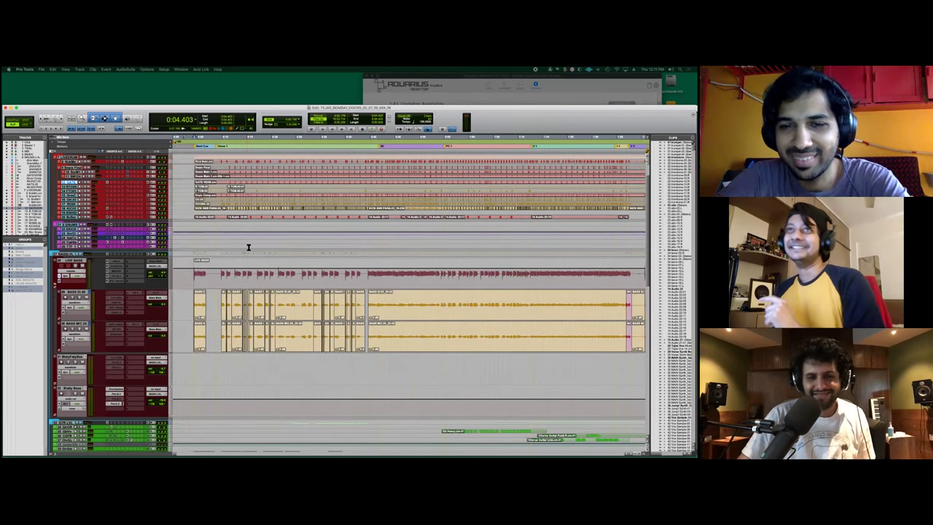
scroll(248, 246, up, 1)
scroll(248, 245, left, 1)
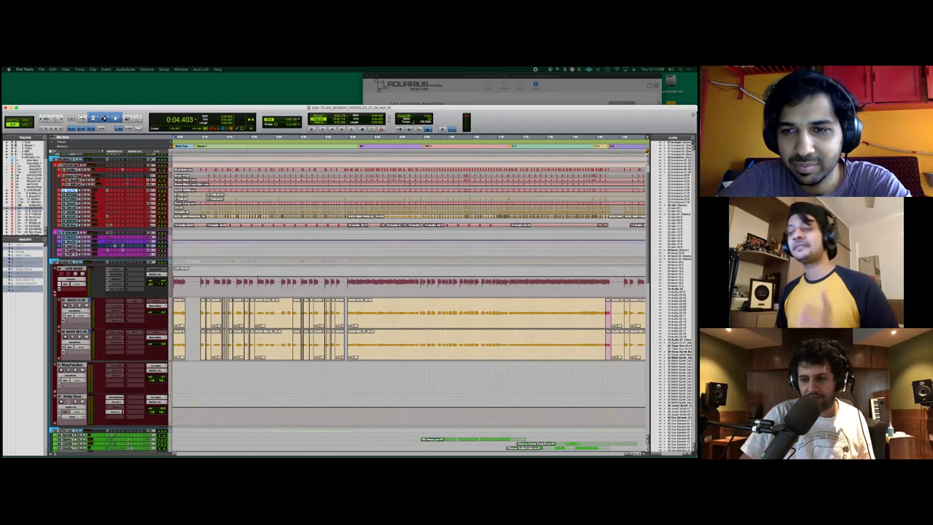
key(super+alt+shift+l)
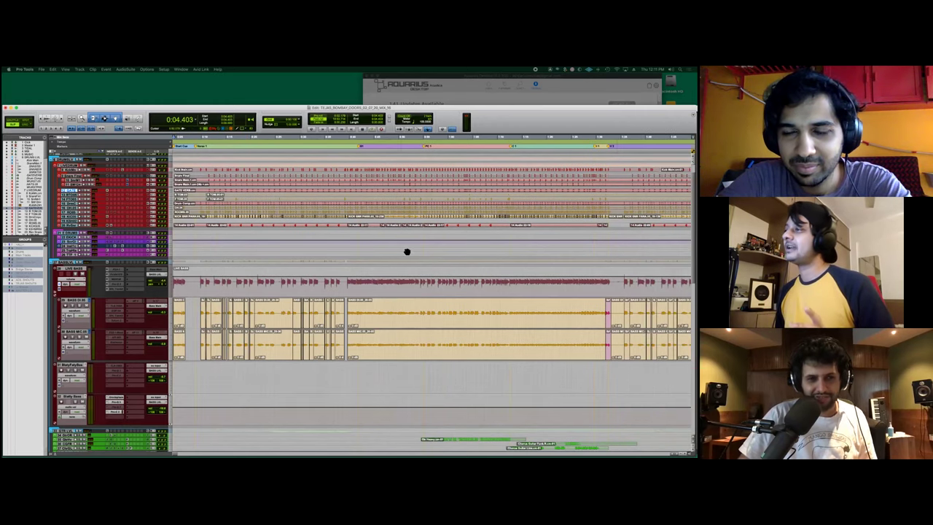
Step: Play the song from the current cursor position while looking over the Mix window and the tracks below the bass, then stop
scroll(411, 252, left, 1)
scroll(409, 251, down, 3)
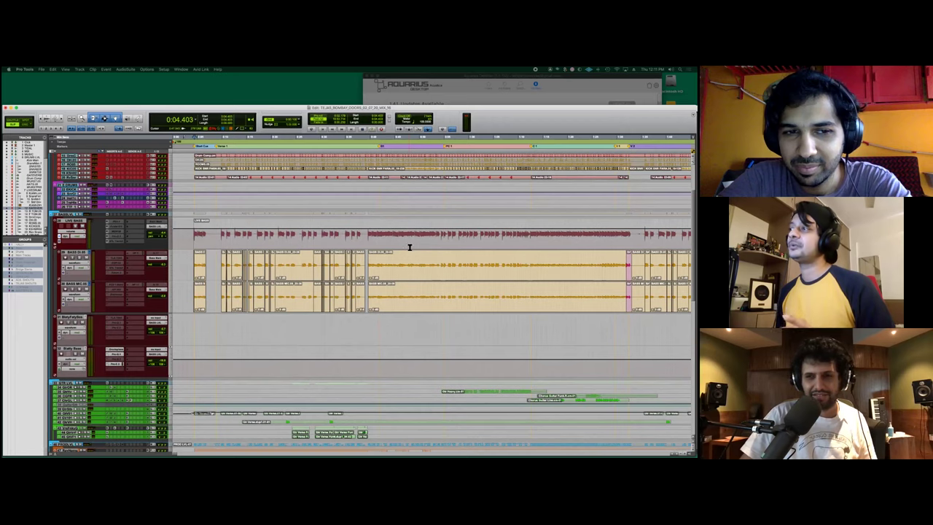
scroll(410, 248, right, 2)
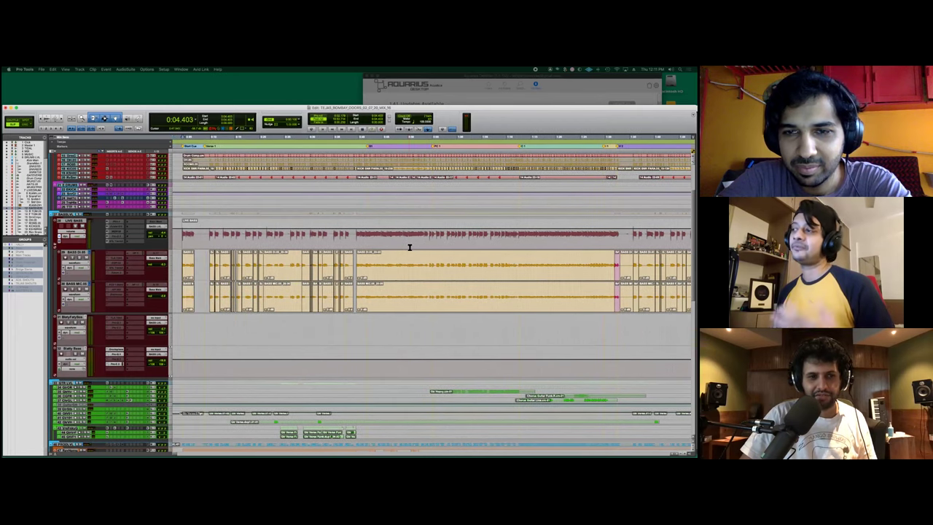
scroll(409, 247, up, 1)
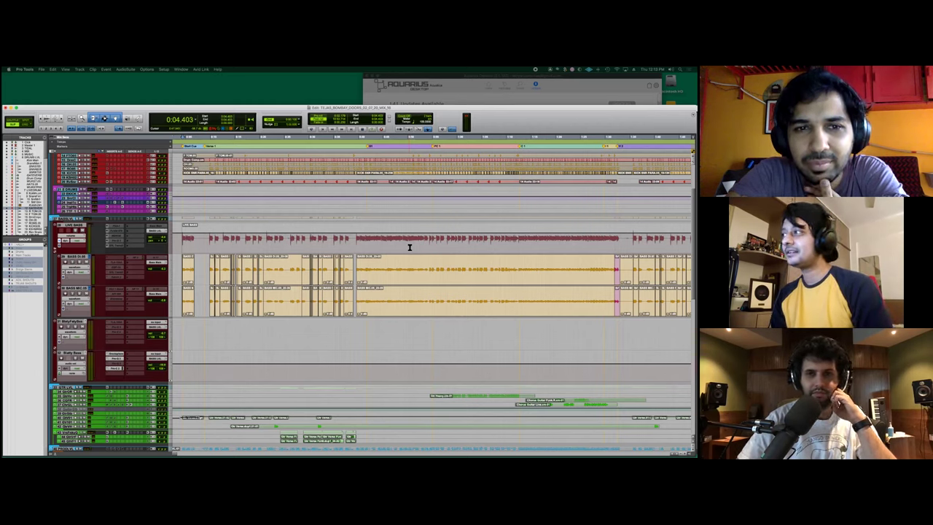
key(space)
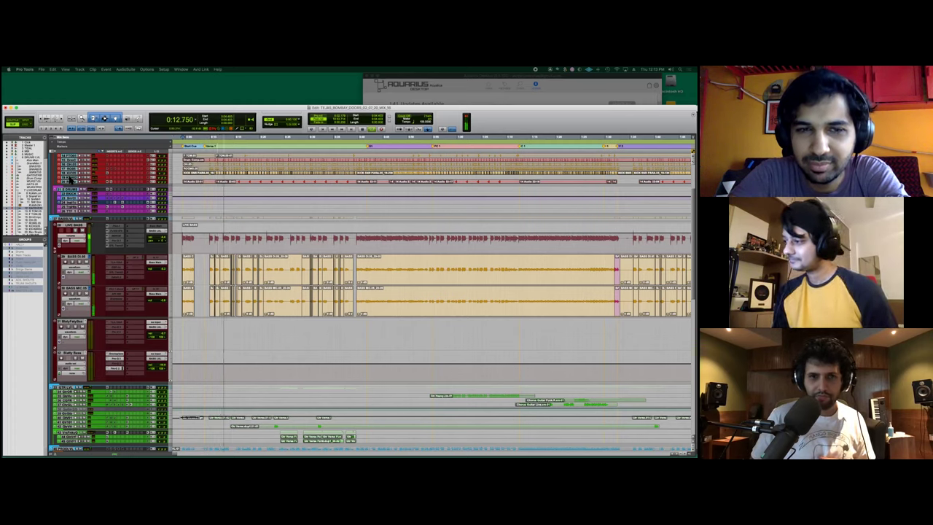
key(super+equal)
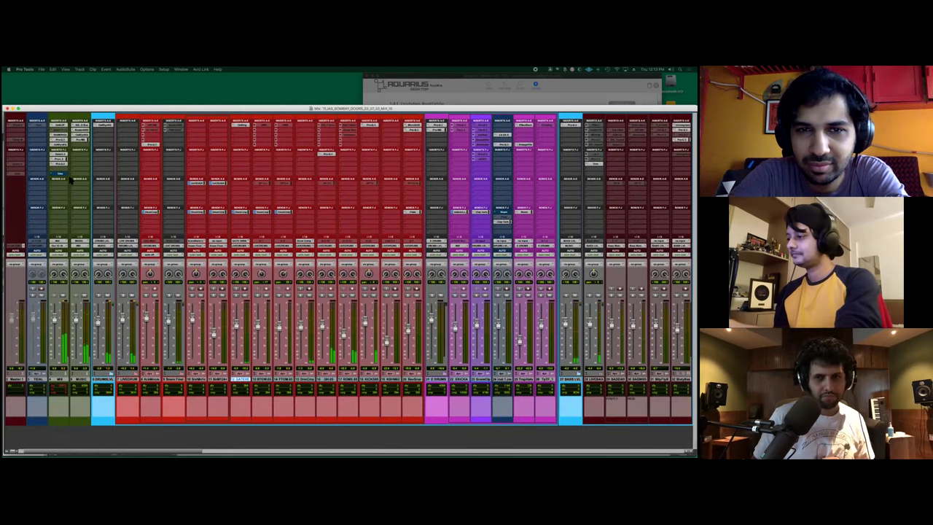
key(super+equal)
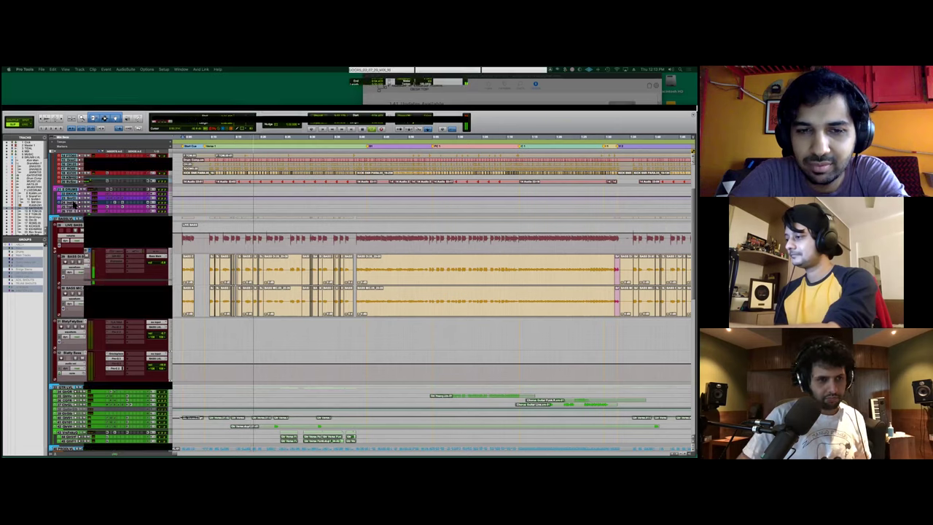
click(71, 179)
scroll(73, 206, down, 10)
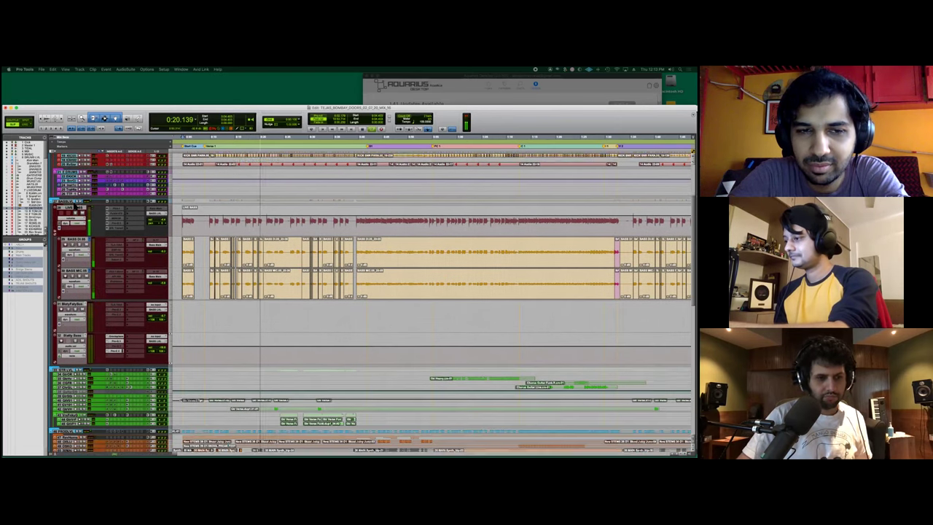
key(space)
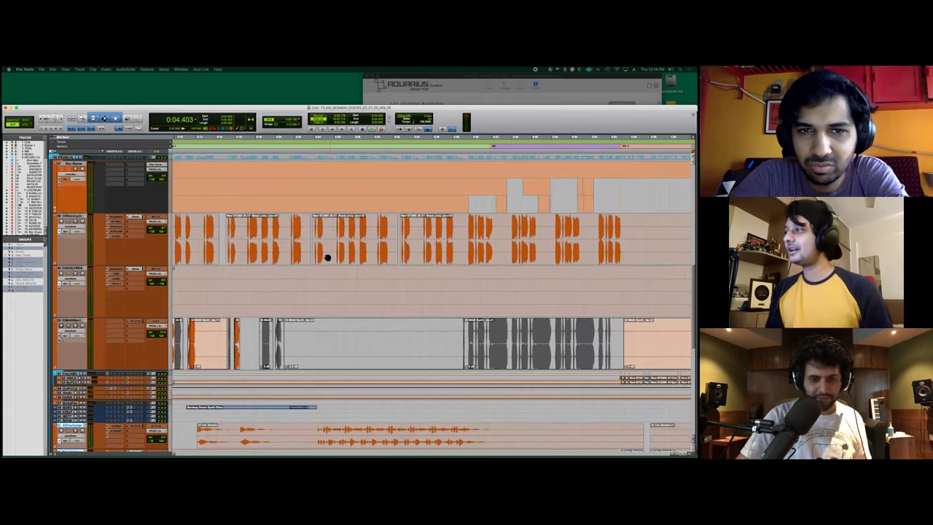
Step: Place the edit cursor at the start of the first orange stem clip and show the whole song arrangement in the timeline
scroll(329, 258, left, 5)
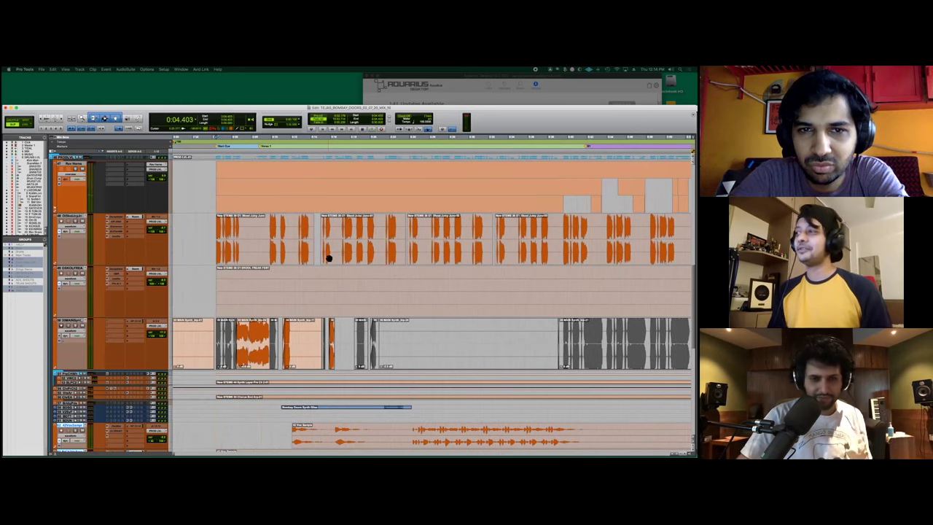
scroll(332, 257, right, 4)
scroll(334, 257, left, 3)
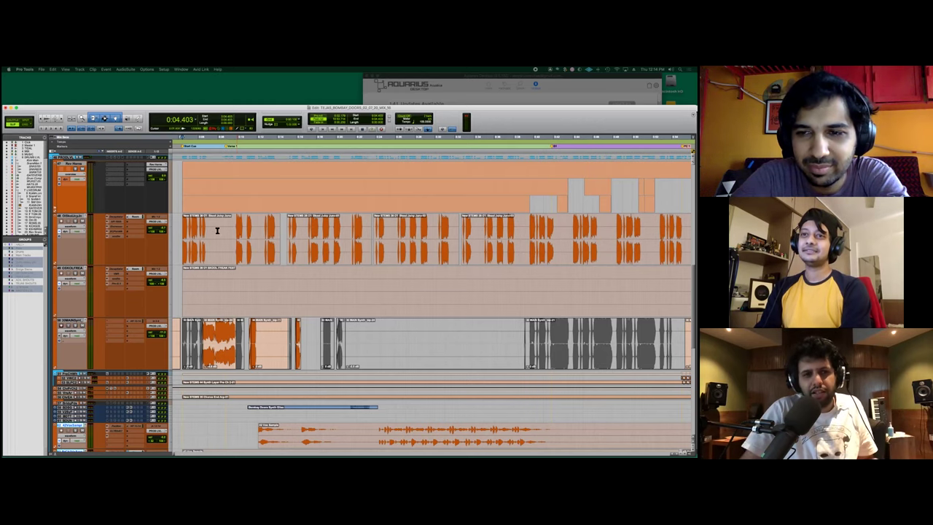
click(181, 227)
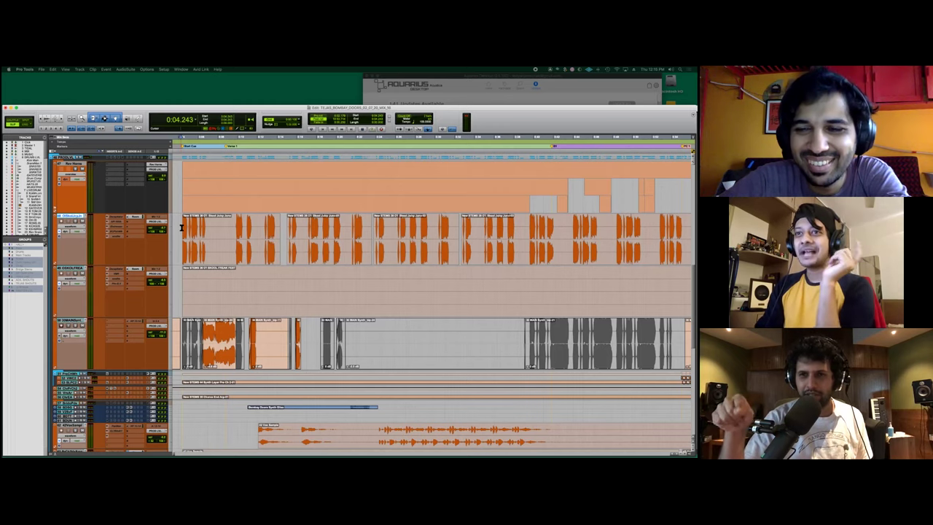
key(super+bracketleft)
key(super+bracketleft)
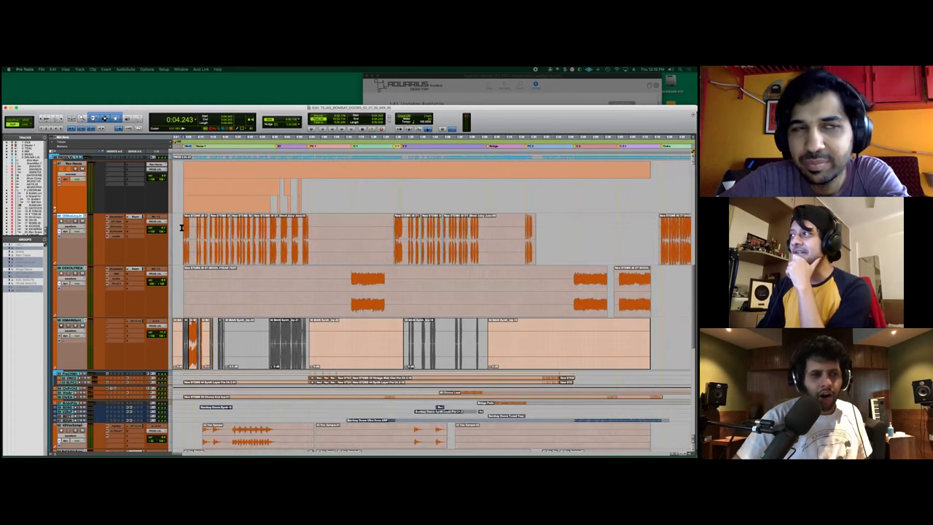
Step: Show the Memory Locations window, place it over the timeline and enlarge it to list all markers
key(super+5)
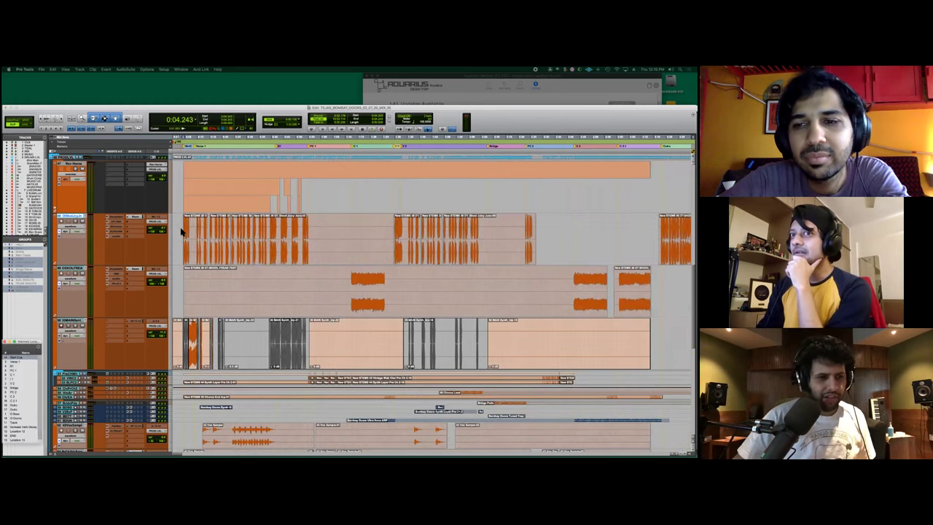
scroll(181, 228, down, 1)
drag(34, 342, 357, 204)
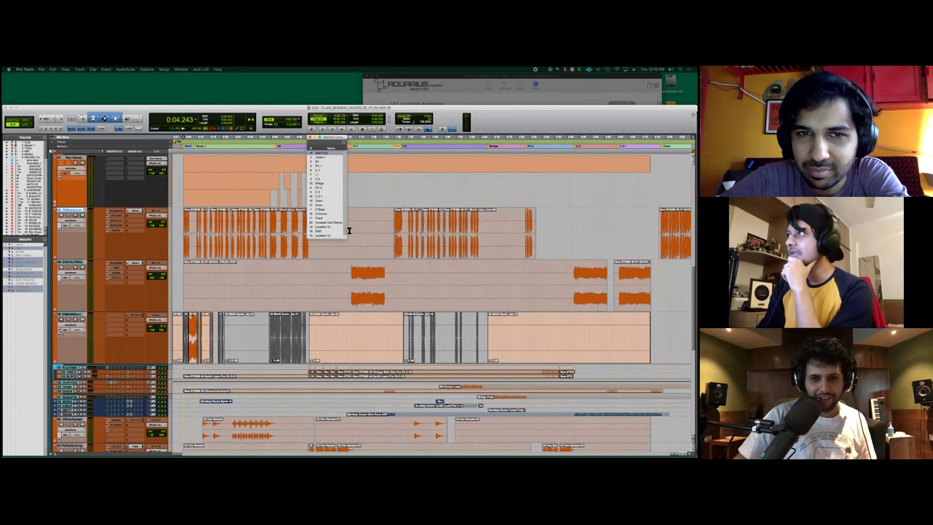
drag(345, 238, 444, 280)
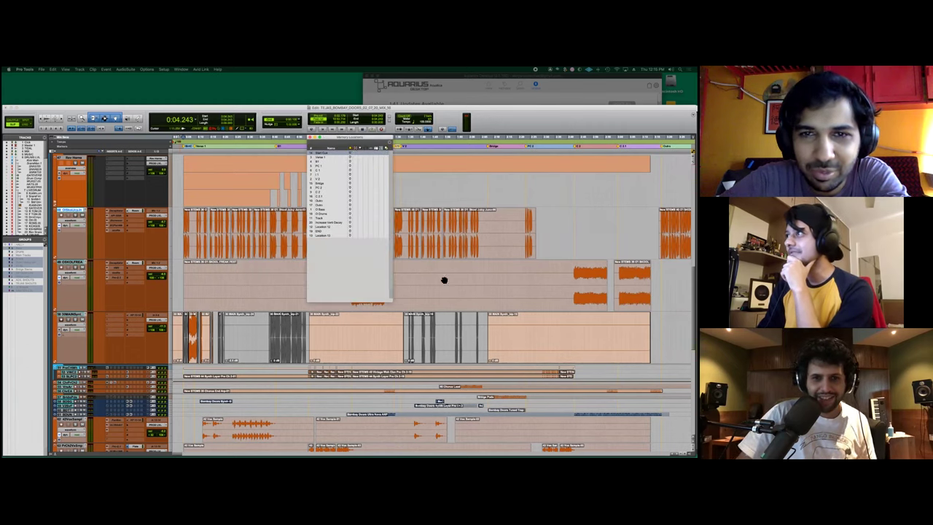
Step: Recall the Verse 1, Bridge and B1 memory locations in turn, and play the song from B1 for a while
click(327, 159)
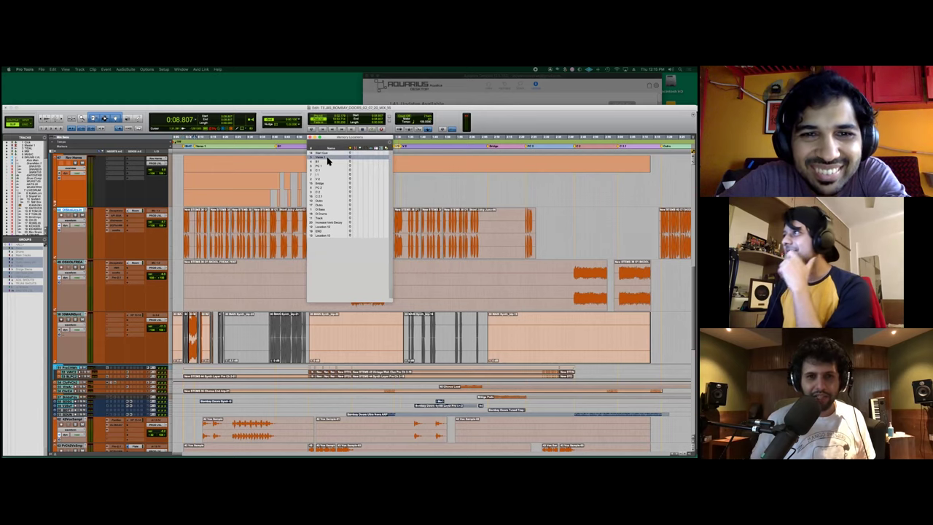
click(321, 186)
click(321, 162)
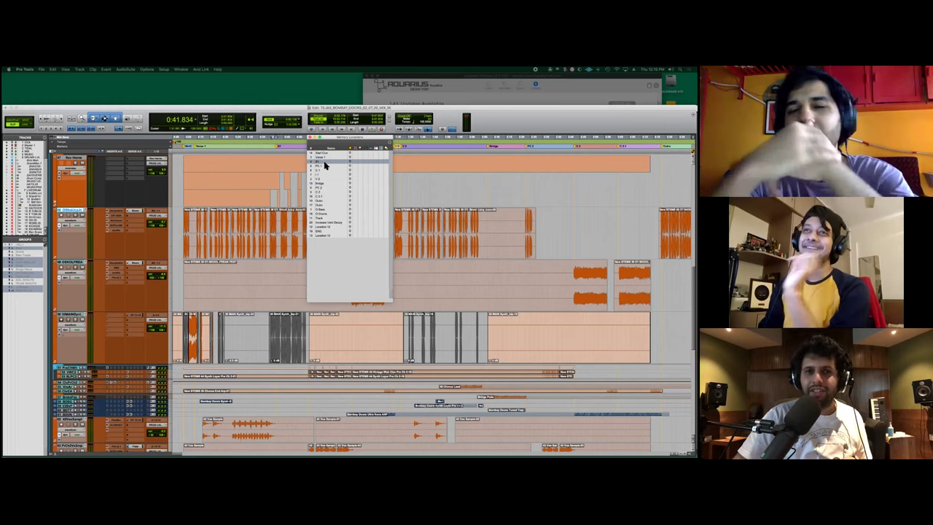
key(space)
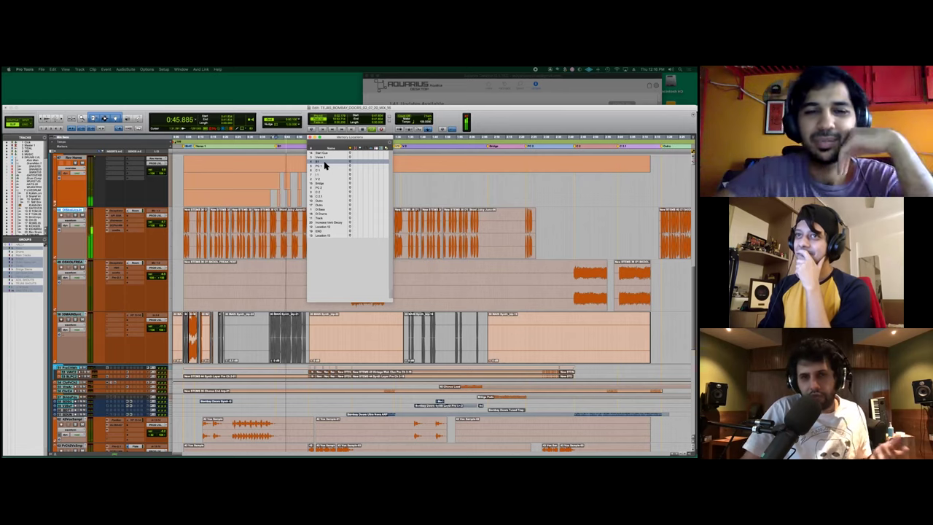
key(space)
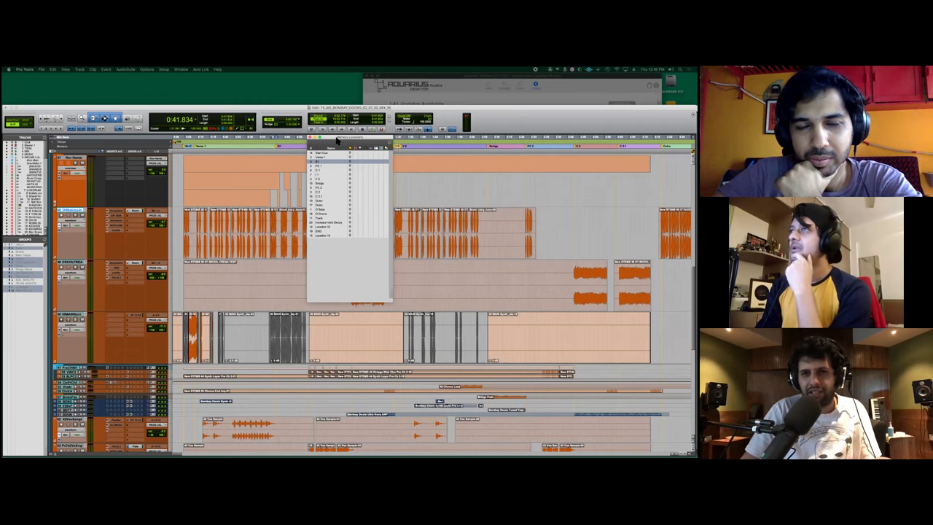
Step: Shorten the Memory Locations window to fit its list and reposition it over the middle of the tracks
drag(336, 140, 532, 150)
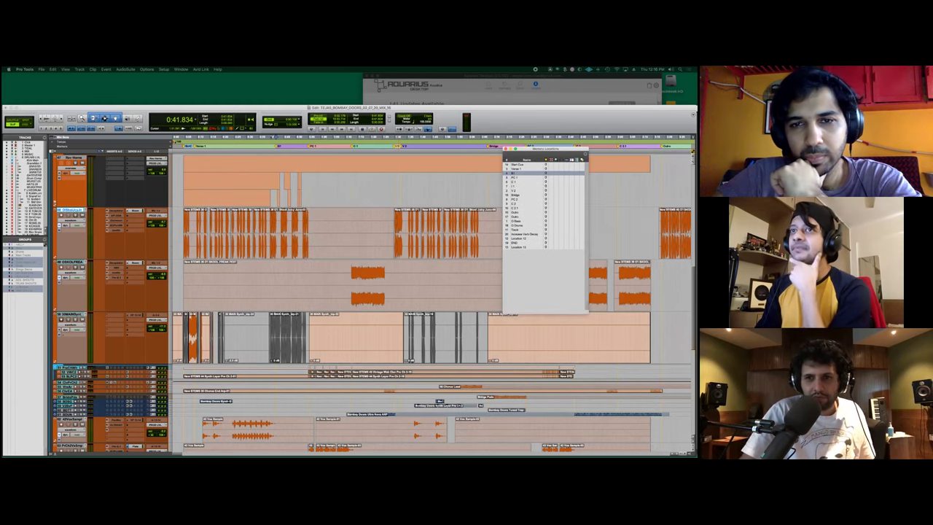
drag(532, 150, 317, 216)
drag(370, 382, 377, 319)
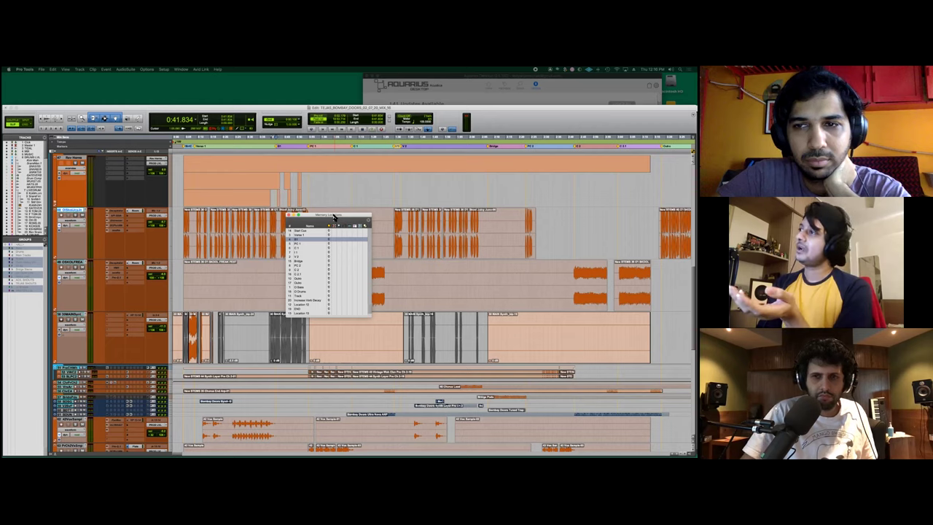
drag(334, 216, 313, 275)
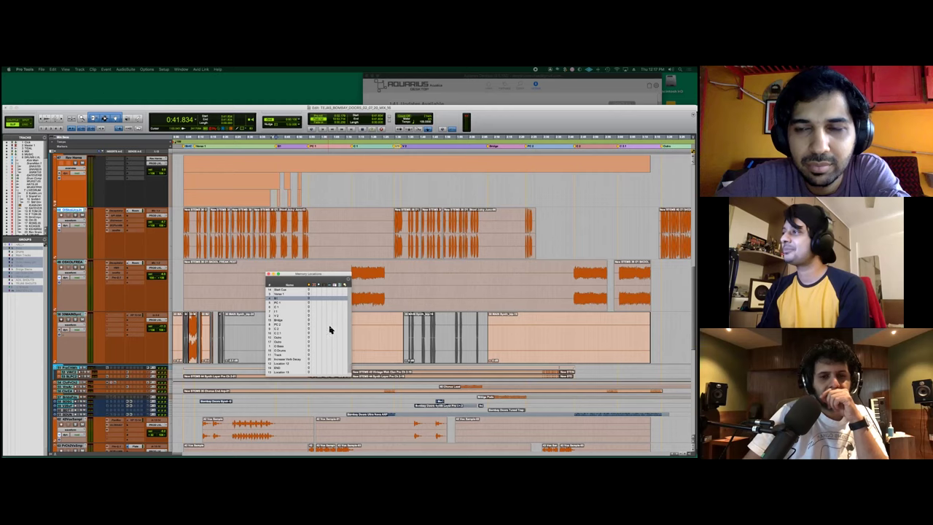
Step: Rename the Bridge memory location as B 2
double_click(281, 321)
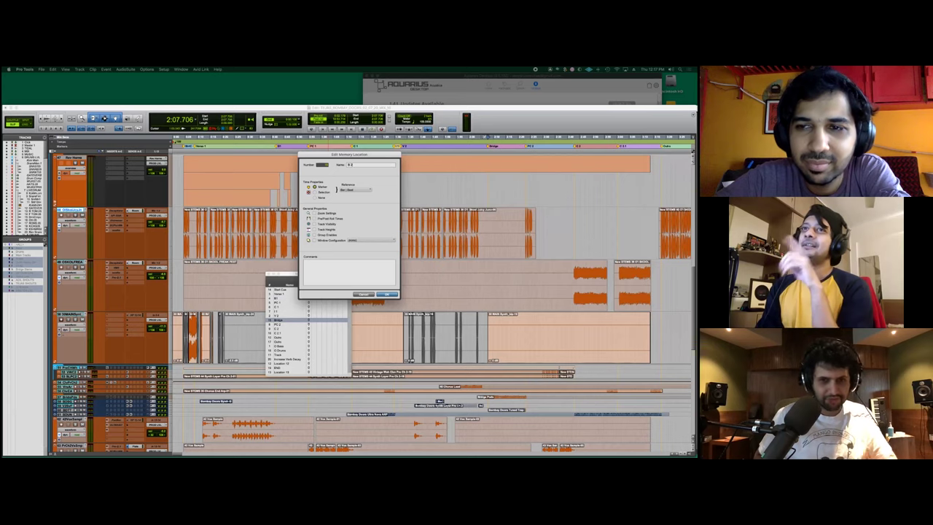
key(Return)
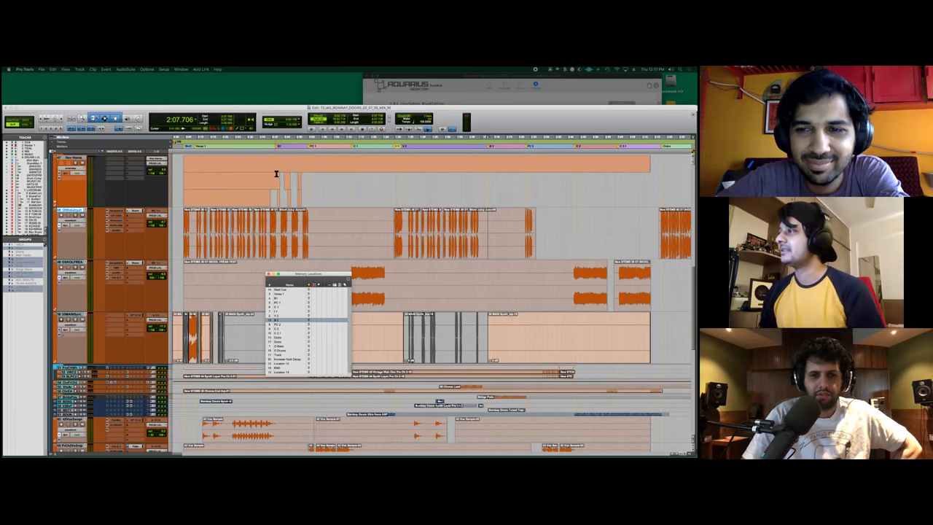
Step: Play the song from near its start, put the cursor at 0:19.618 with Memory Locations moved aside, and play from there
mouse_move(378, 451)
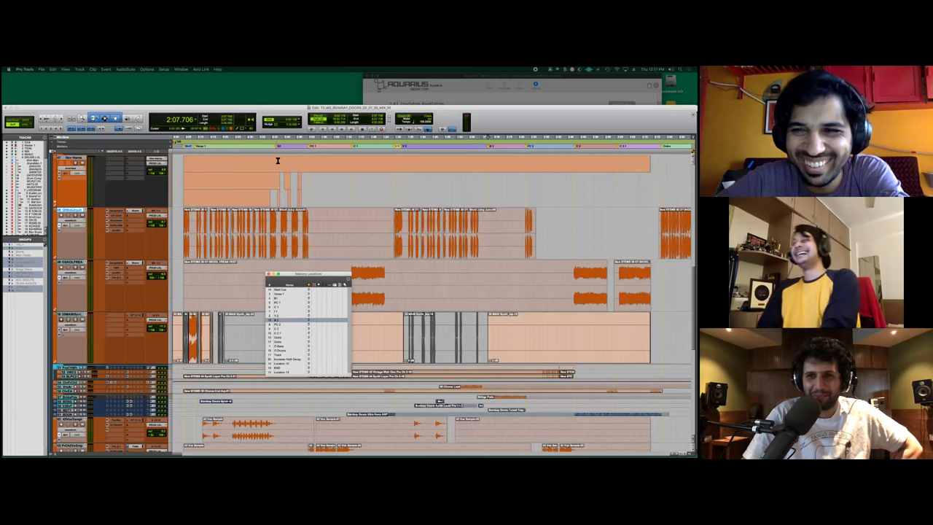
key(space)
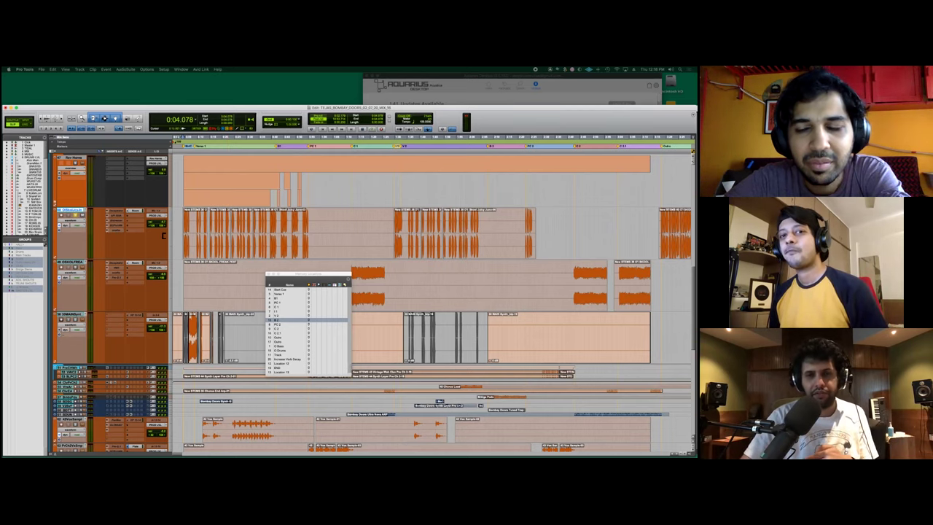
click(222, 221)
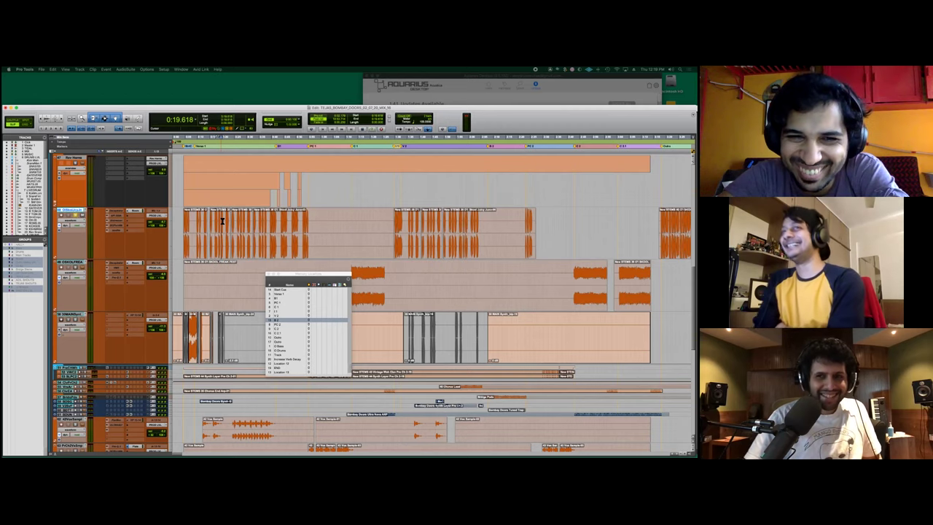
drag(300, 277, 446, 188)
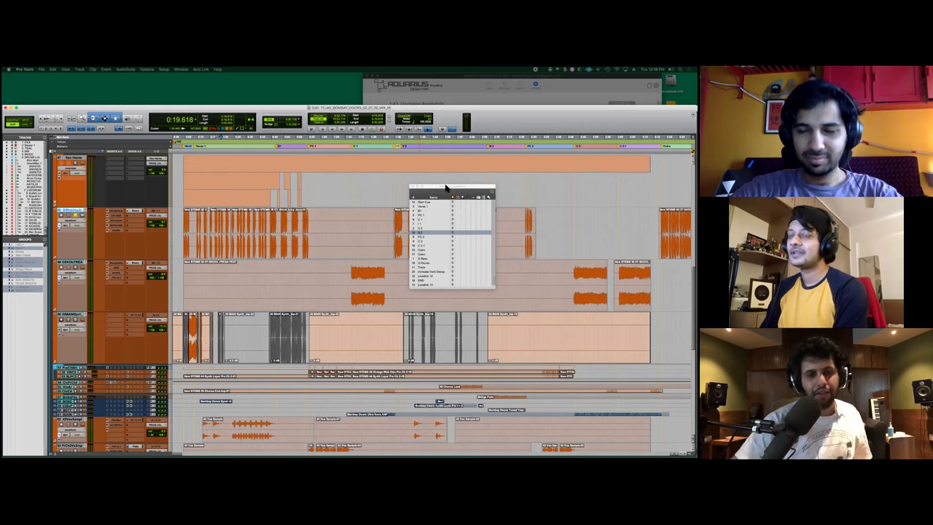
key(space)
key(space)
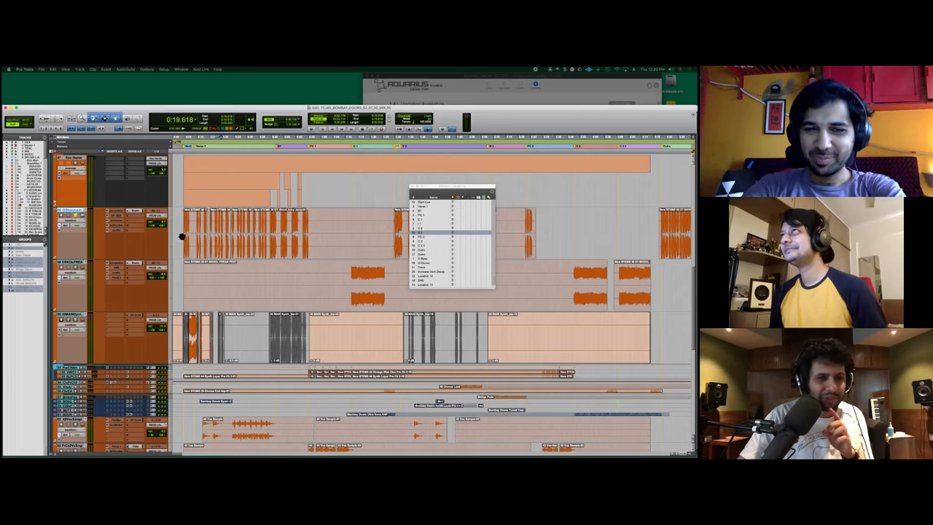
Step: Check the full name of the track below Rev Horns without renaming it, and play on from 0:19.618 while viewing the orange synth tracks
double_click(71, 211)
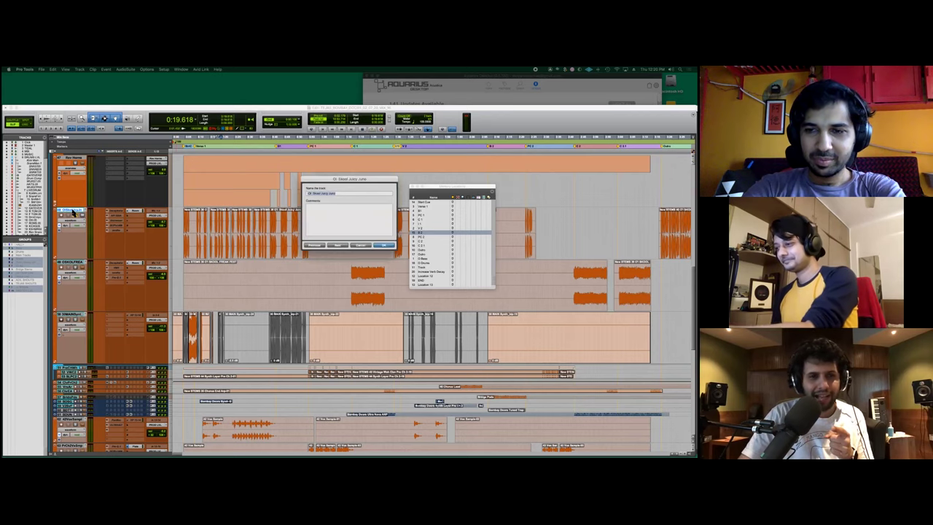
click(362, 246)
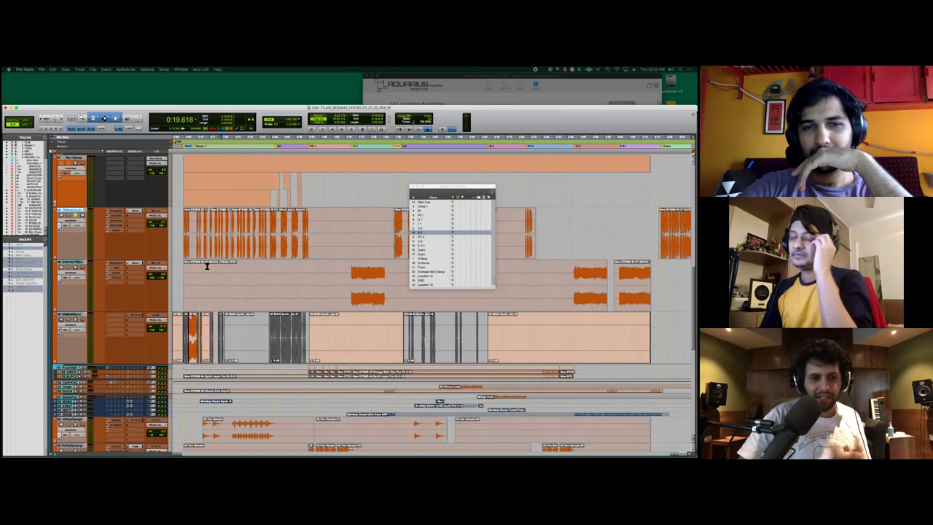
scroll(193, 327, up, 4)
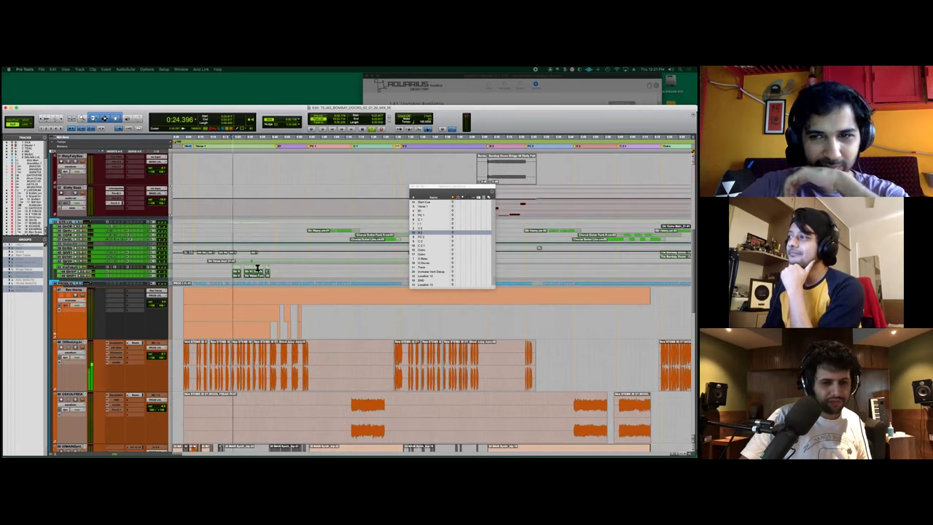
scroll(256, 267, down, 2)
scroll(257, 267, down, 10)
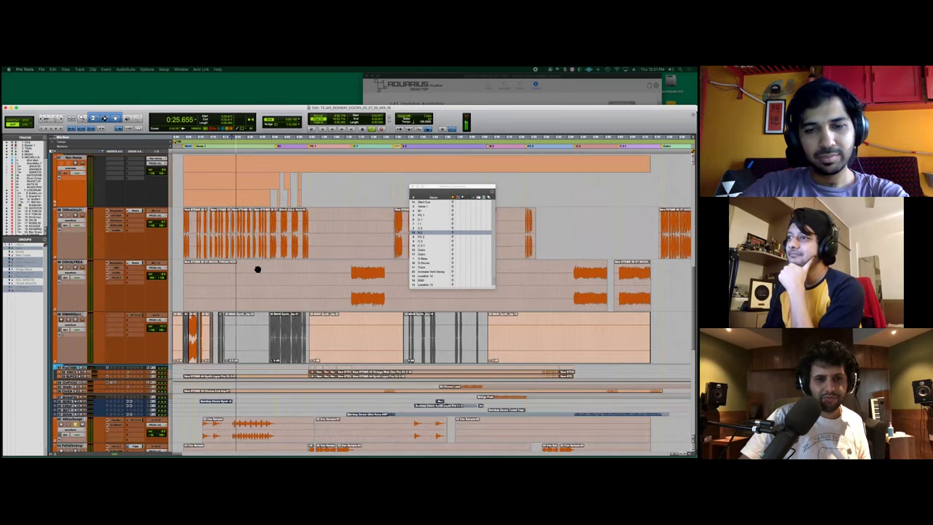
scroll(133, 236, up, 3)
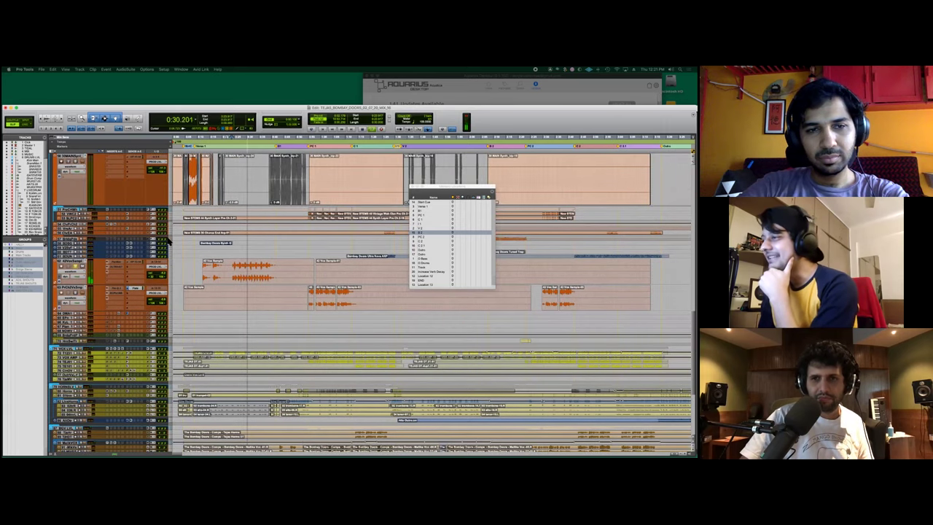
scroll(127, 248, up, 9)
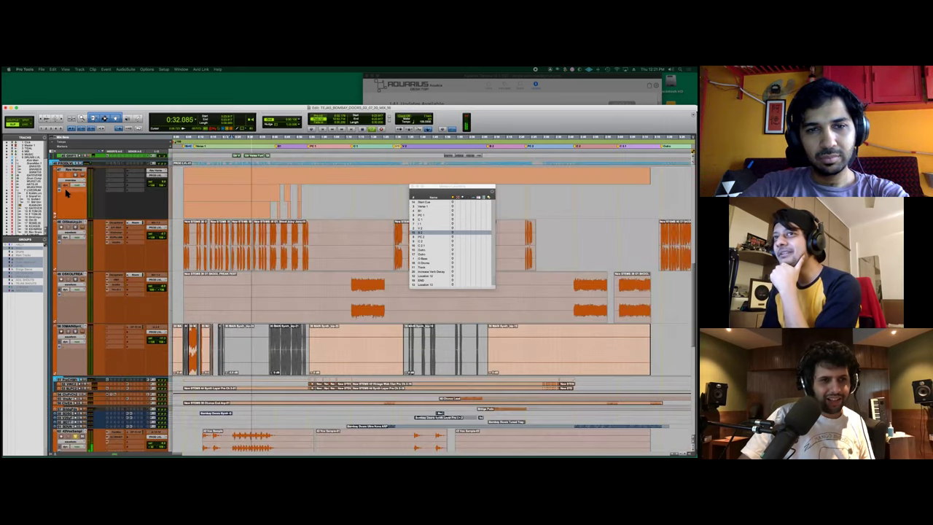
Step: Compare the bass and guitar tracks with the orange synth tracks, playing part of Verse 1
scroll(86, 267, up, 10)
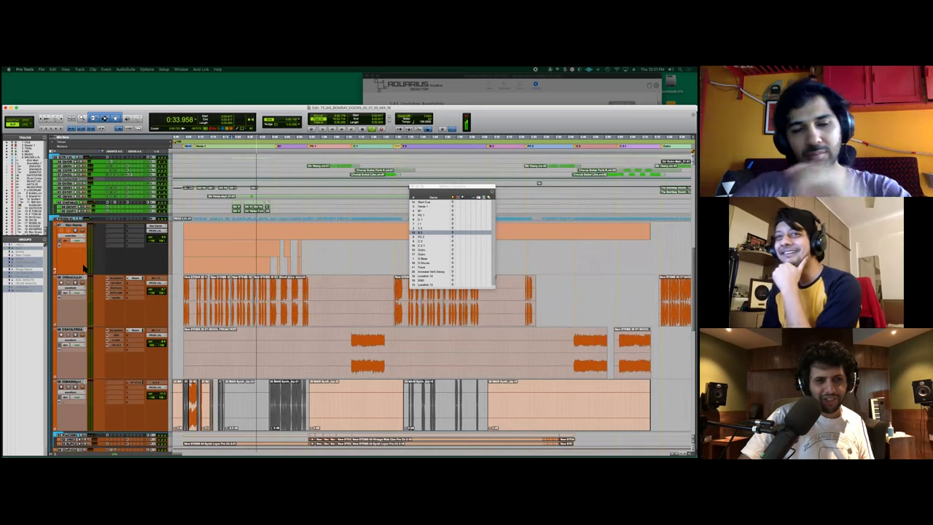
scroll(112, 269, up, 2)
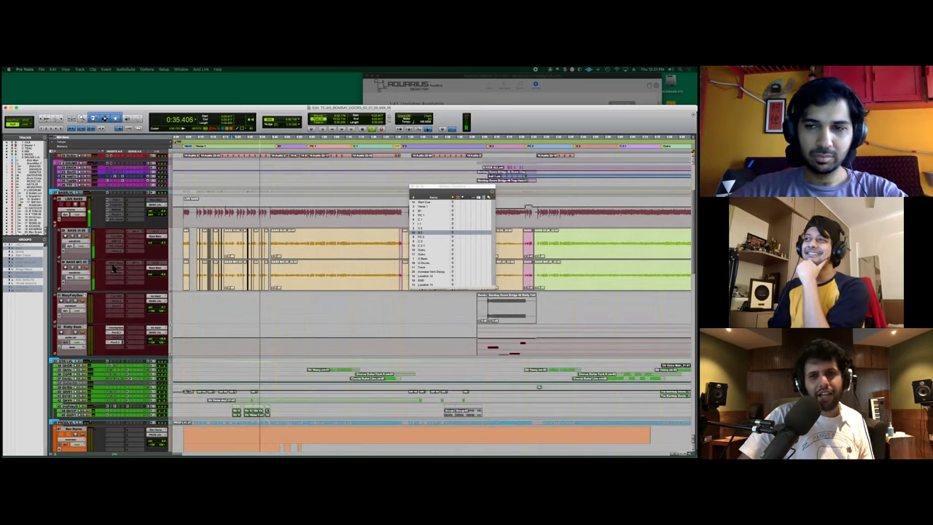
scroll(139, 271, down, 10)
scroll(143, 273, down, 10)
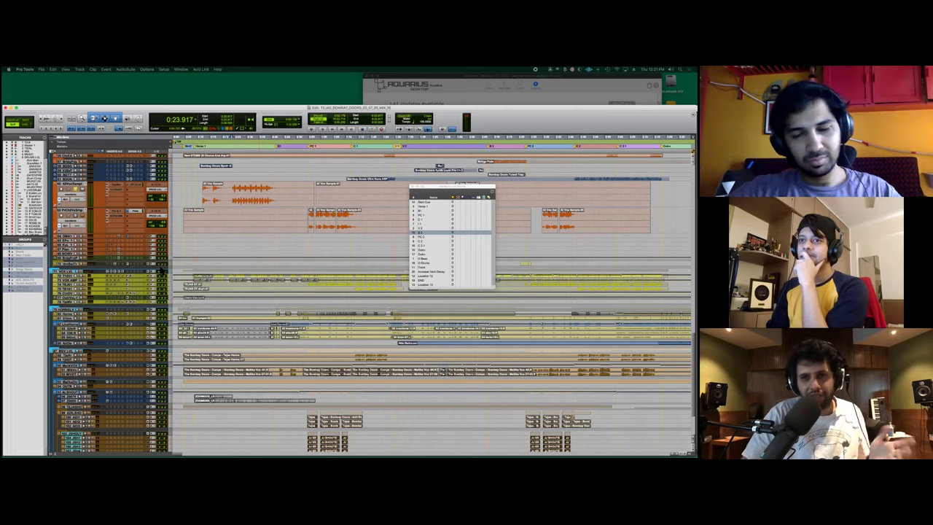
scroll(277, 206, up, 10)
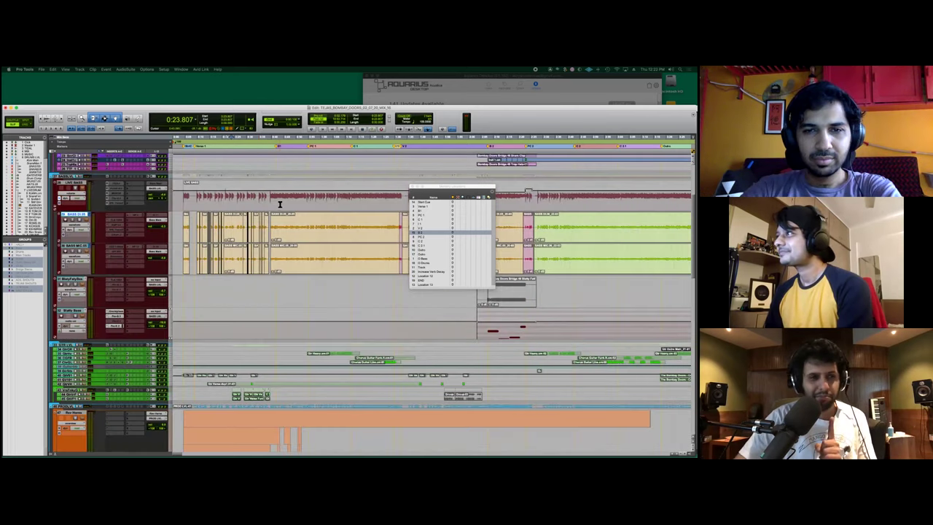
scroll(279, 204, down, 10)
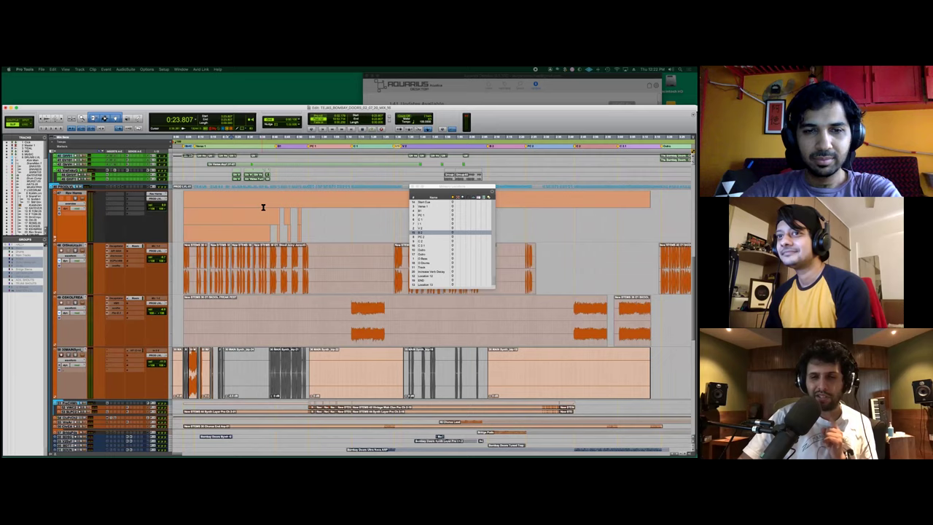
scroll(263, 207, up, 3)
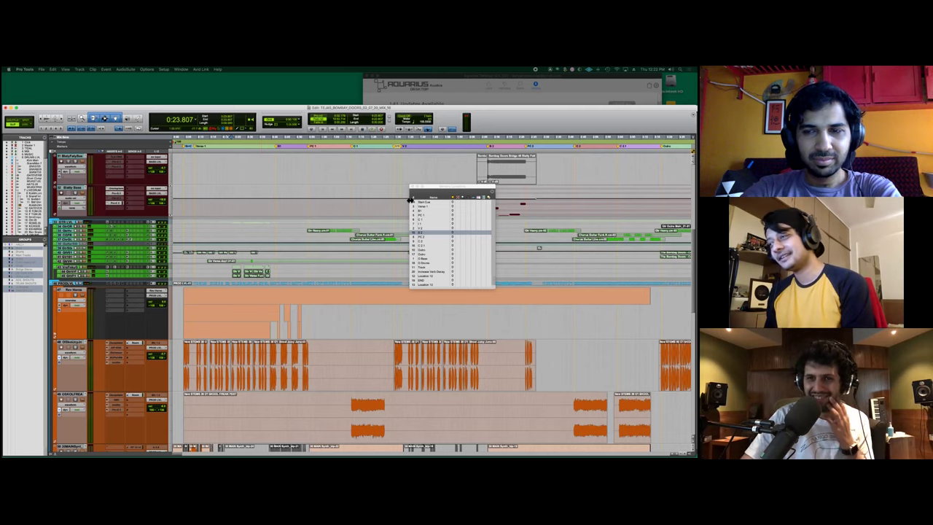
Step: Close the Memory Locations window and look over the vocal sample, trombone and backing vocal tracks
click(412, 188)
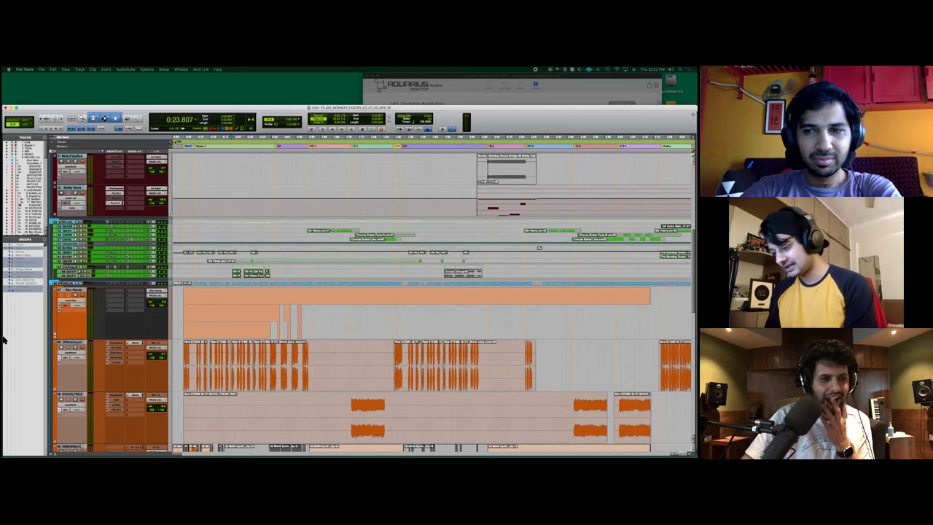
scroll(120, 288, down, 15)
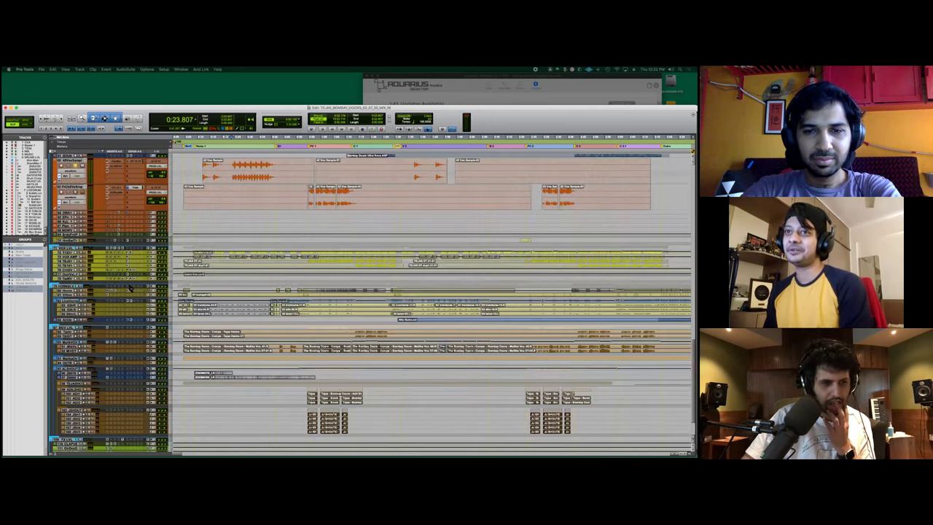
scroll(130, 284, up, 3)
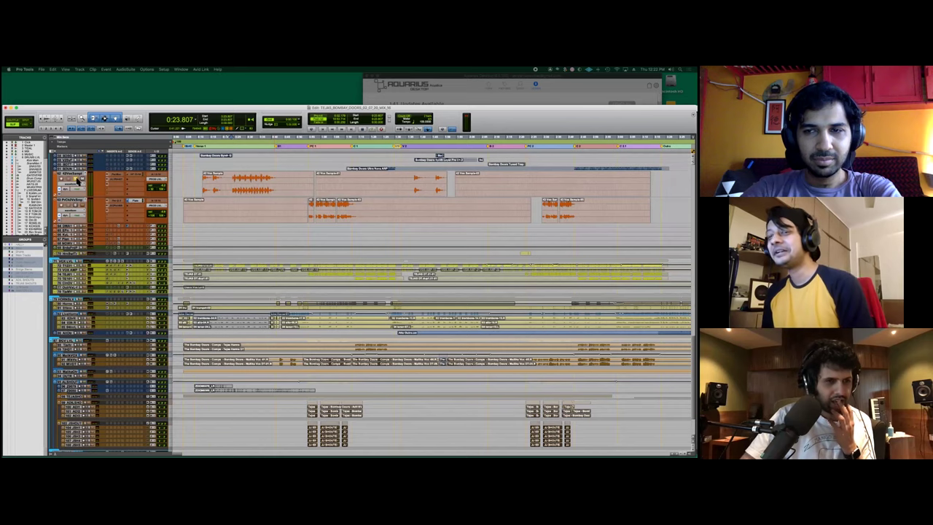
scroll(78, 181, up, 1)
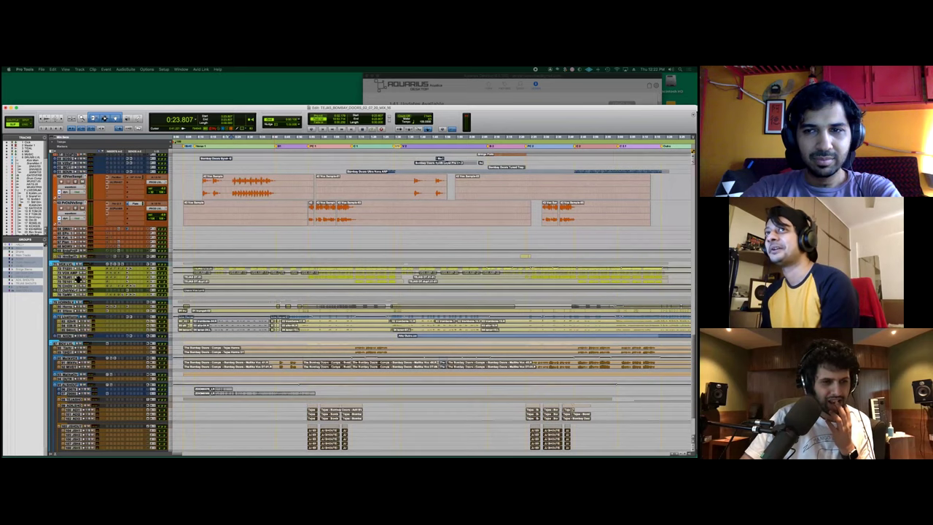
scroll(78, 280, down, 1)
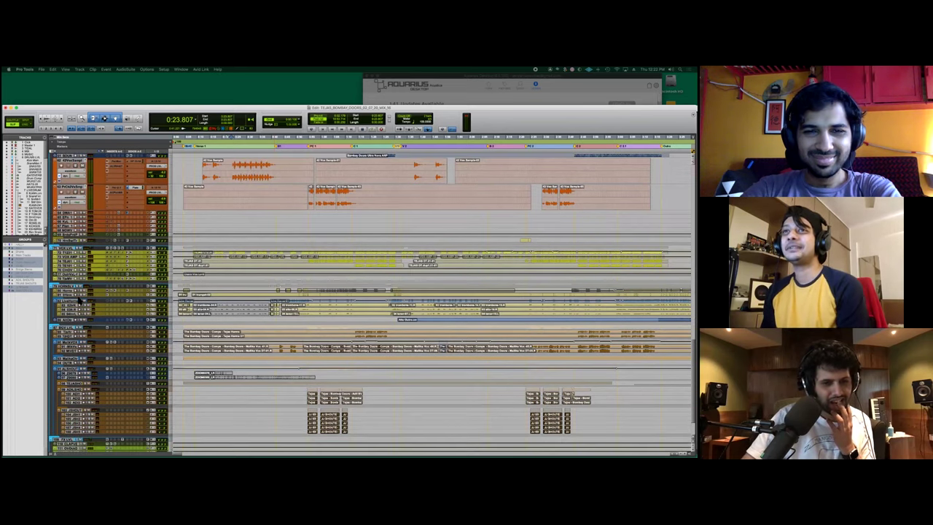
scroll(80, 298, up, 3)
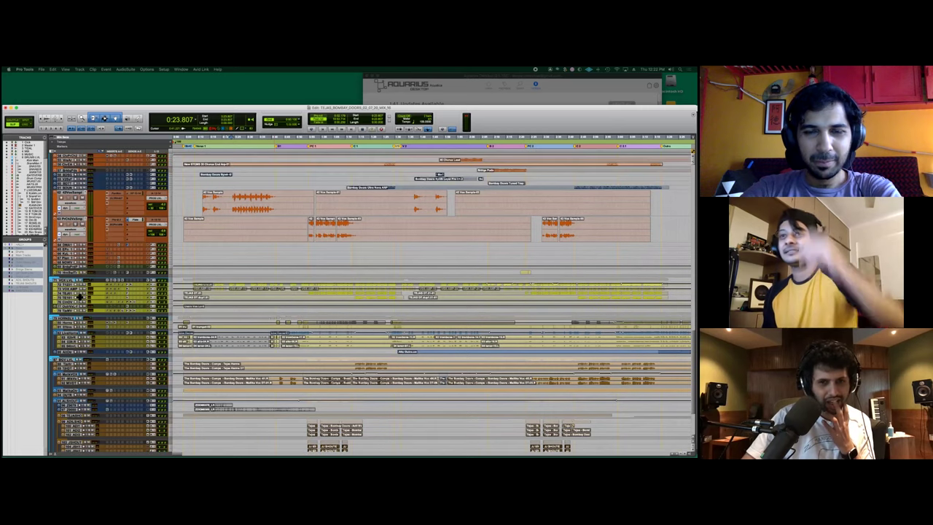
Step: Show the tracks inside Rev Horns with their pan automation, enlarge the three tracks, and play them from 0:38.659
scroll(79, 298, up, 5)
scroll(82, 307, down, 4)
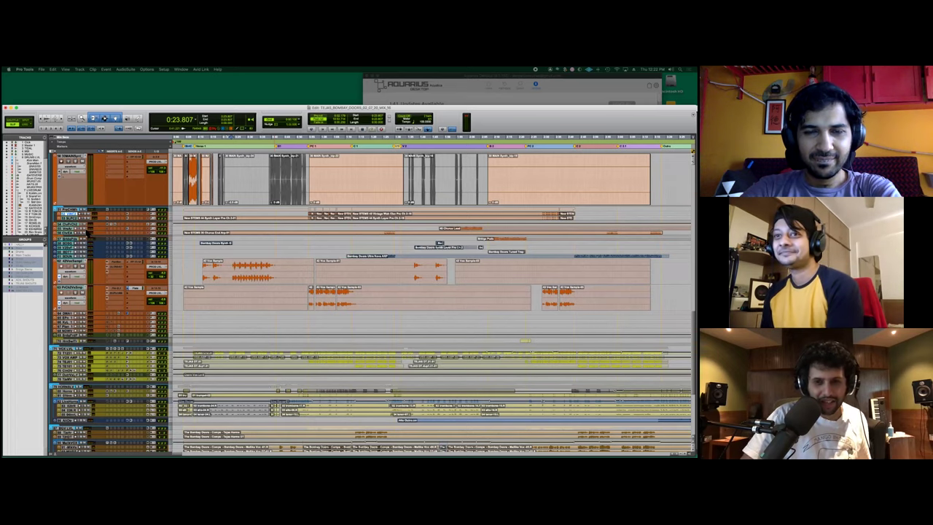
scroll(87, 241, up, 3)
scroll(88, 232, down, 4)
scroll(86, 237, down, 5)
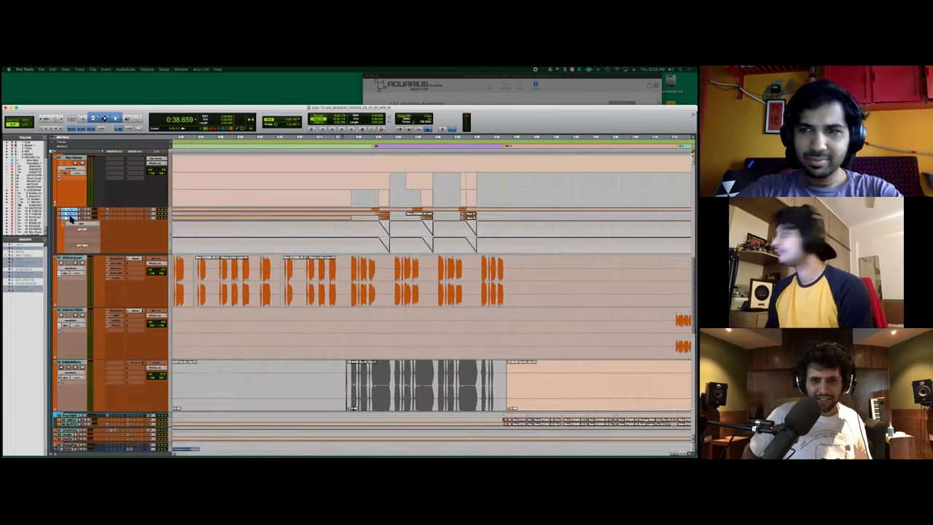
key(ctrl+Down)
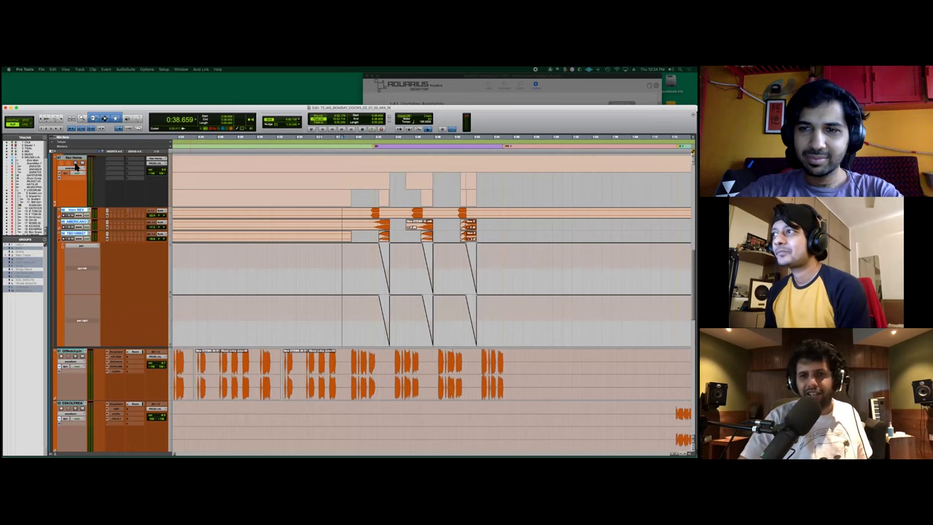
key(space)
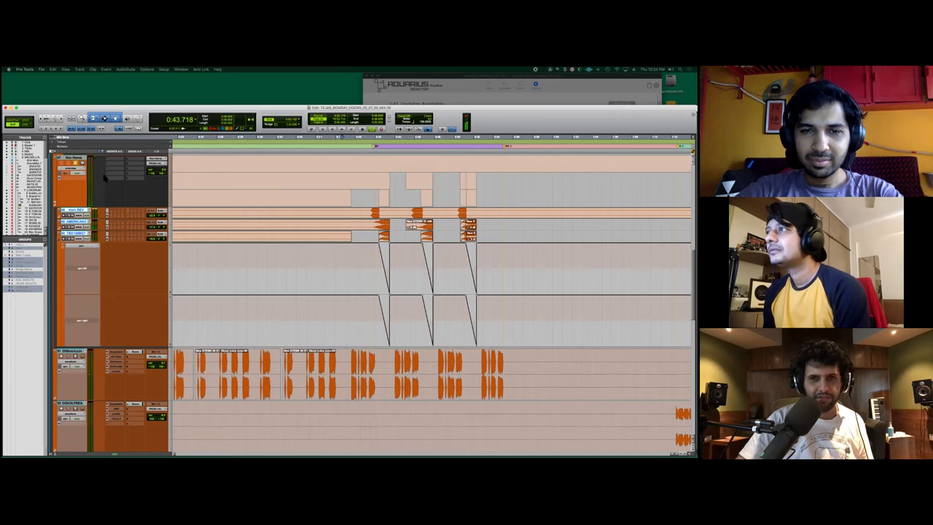
key(space)
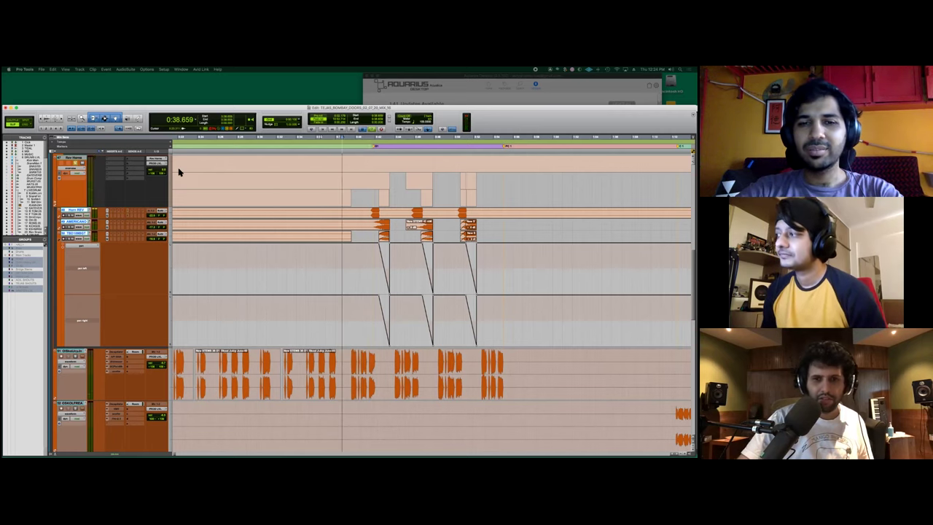
Step: Play the Rev Horns parts from 0:41.442 through the B1 section, viewing their pan automation against the synth tracks
click(370, 160)
key(space)
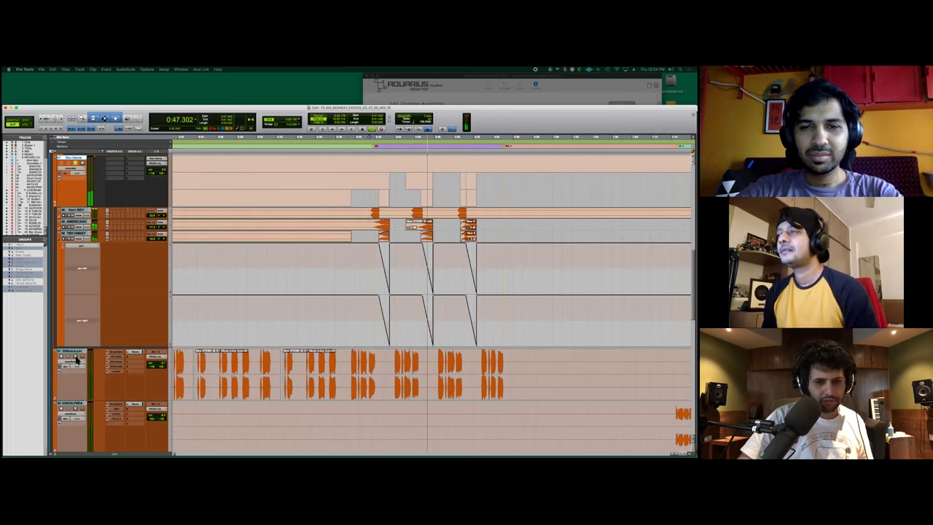
scroll(73, 357, down, 3)
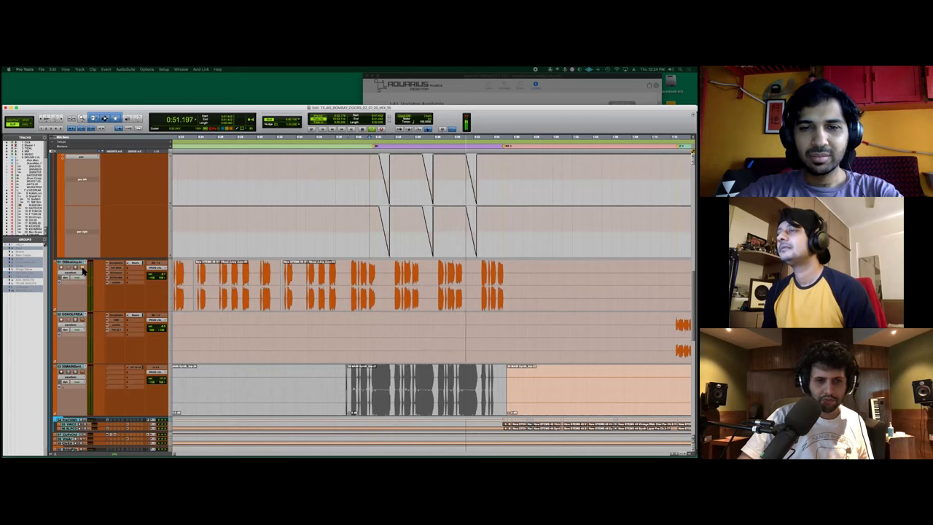
scroll(414, 343, up, 5)
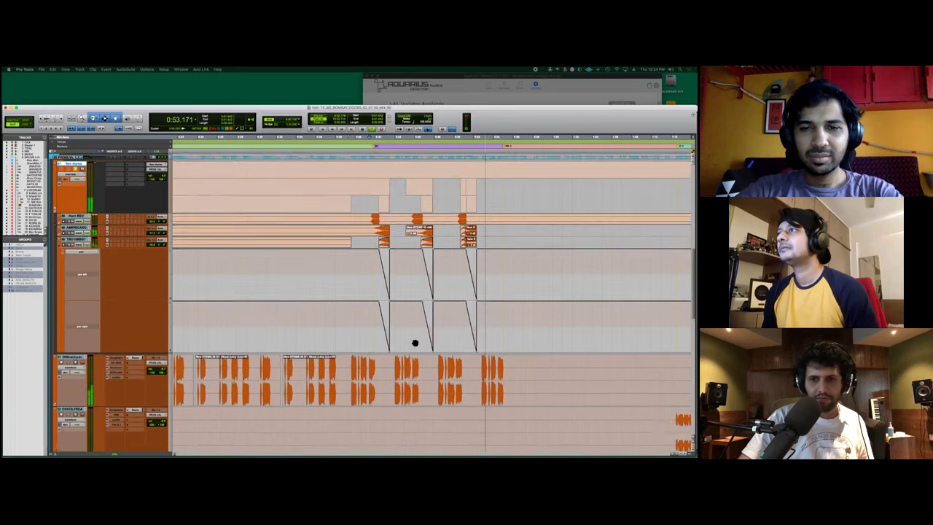
scroll(414, 343, down, 4)
key(space)
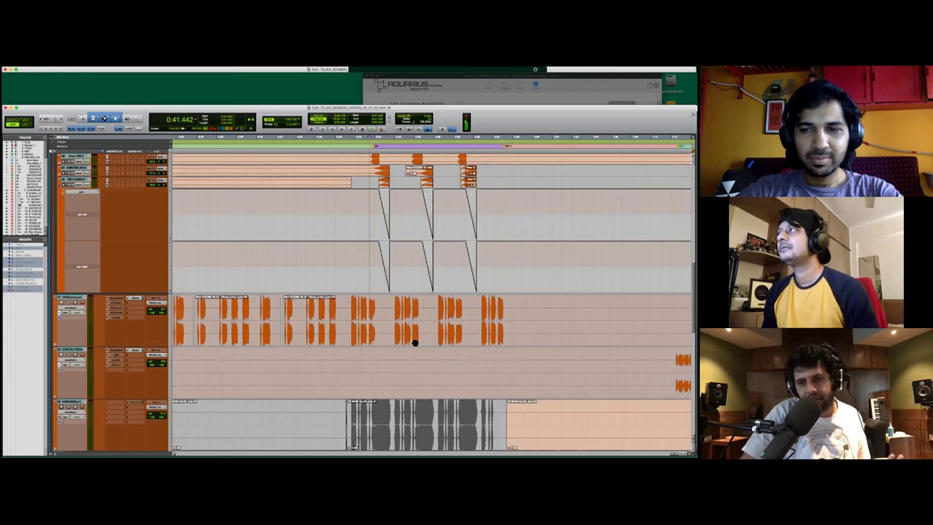
Step: Show the whole song again and place the edit cursor on Rev Horns at 0:54.999, where PC 1 starts
key(KP_Decimal)
key(KP_1)
key(KP_Decimal)
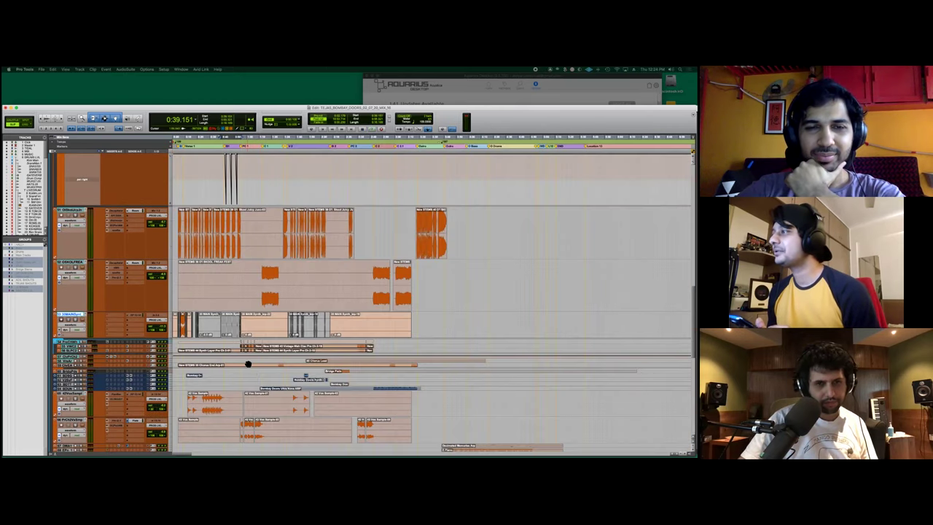
scroll(247, 364, up, 5)
key(super+bracketright)
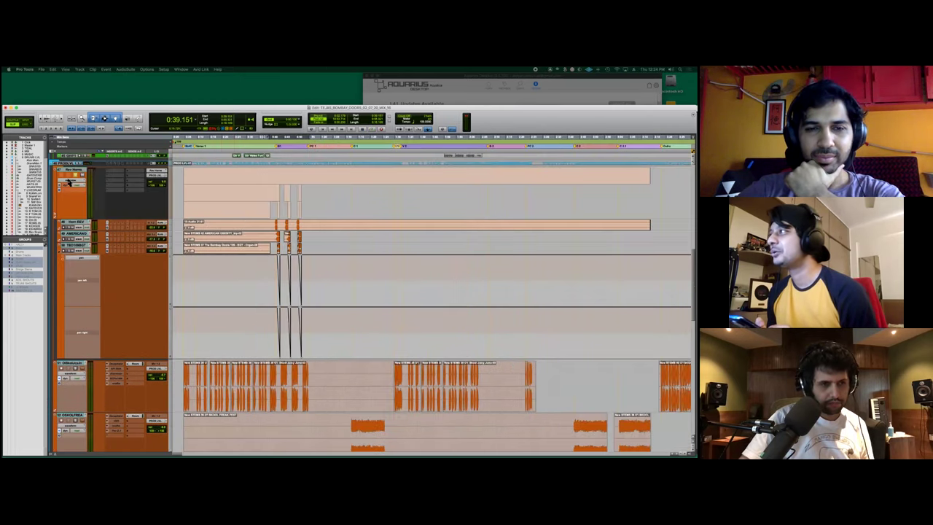
click(308, 172)
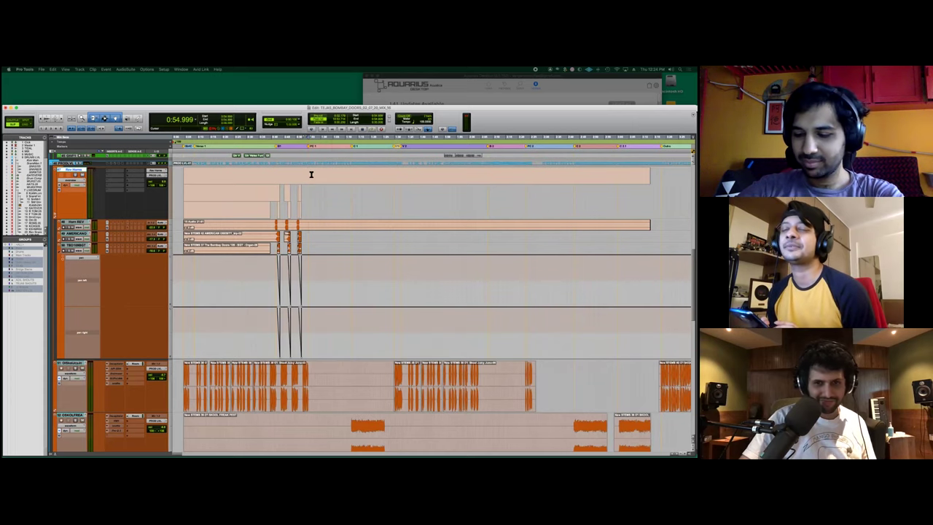
Step: Reduce the height of all tracks to compare the parts around B1 and PC 1 in one overview
key(ctrl+])
scroll(311, 174, up, 5)
scroll(312, 219, up, 5)
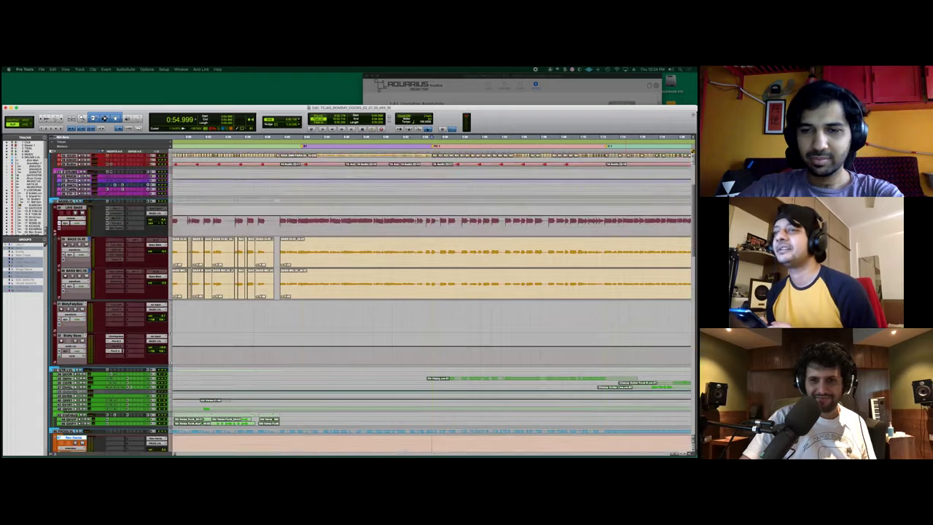
scroll(371, 302, down, 6)
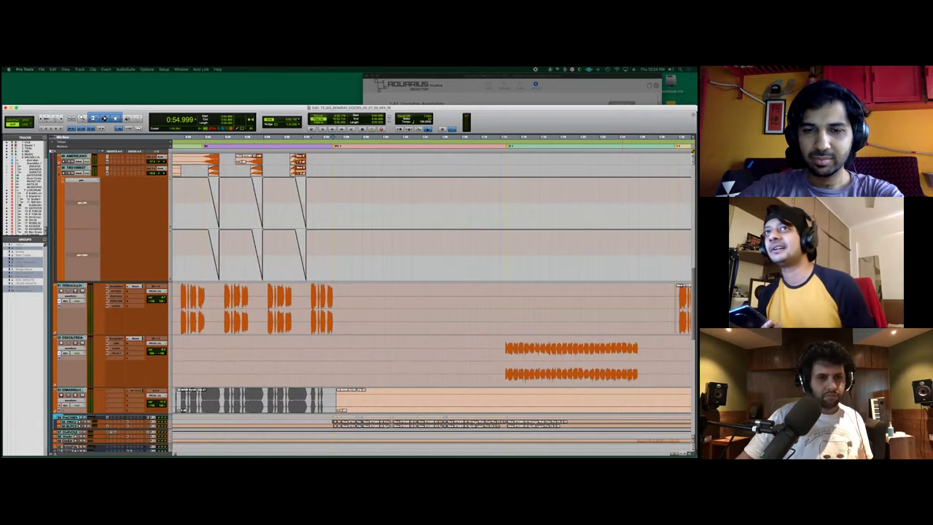
key(ctrl+alt+Down)
scroll(514, 229, up, 5)
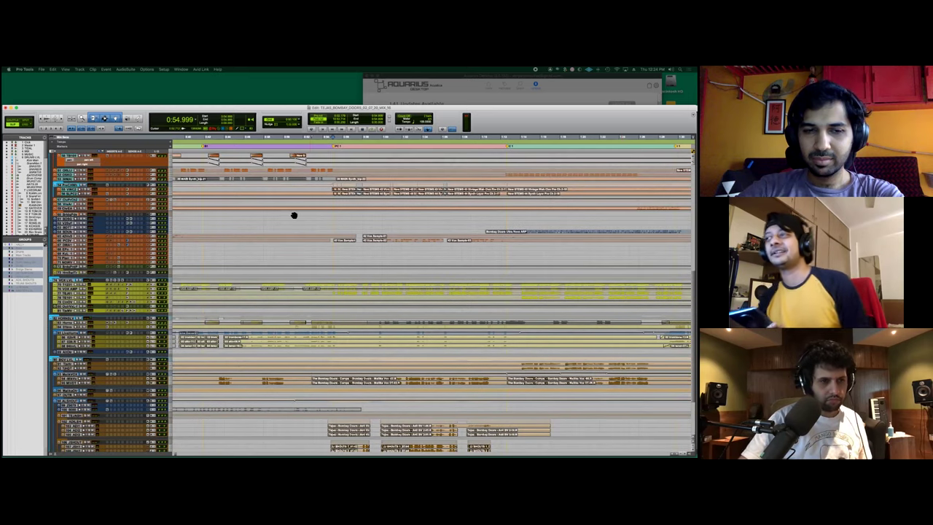
scroll(284, 211, left, 3)
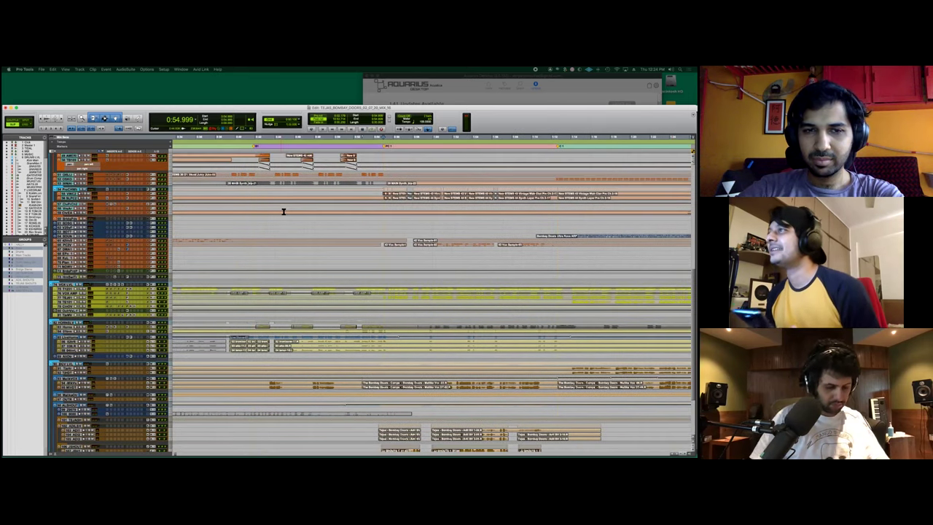
scroll(282, 213, up, 1)
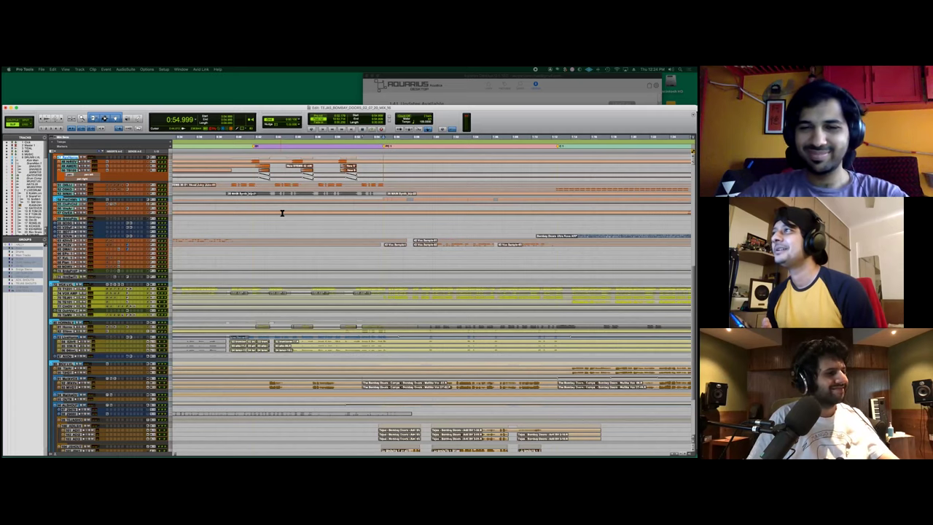
Step: Survey the session's tracks and collapse the bass, guitar, production and lead vocal folders, plus the folder directly above the backing vocals
scroll(282, 213, up, 4)
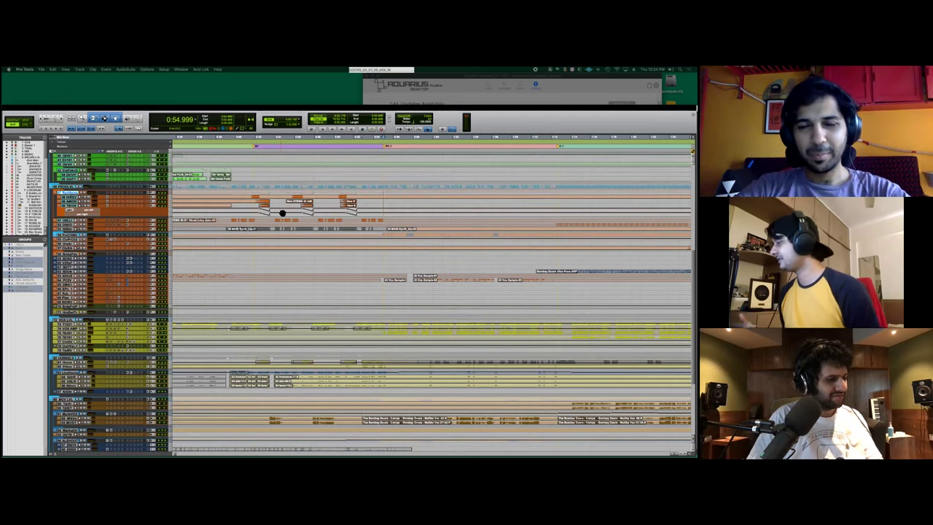
scroll(282, 213, down, 12)
scroll(282, 213, up, 8)
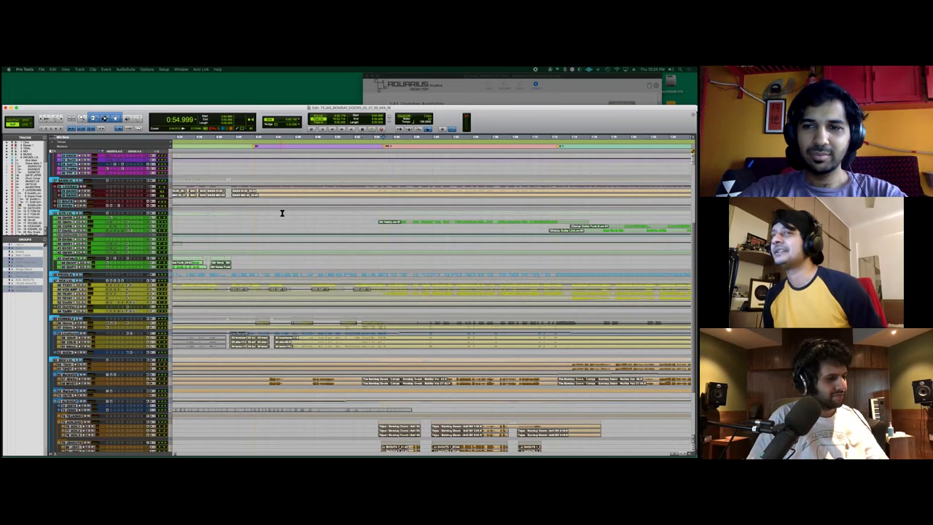
scroll(282, 213, down, 3)
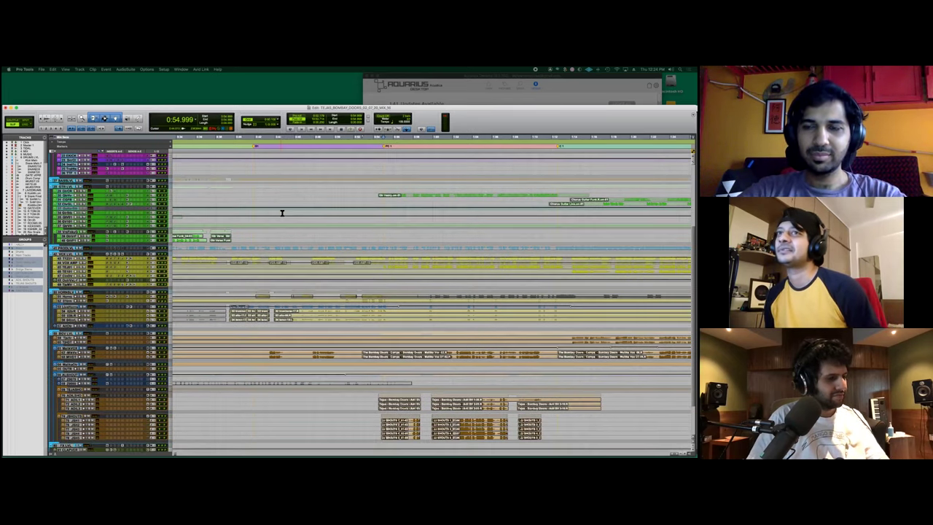
scroll(282, 213, down, 5)
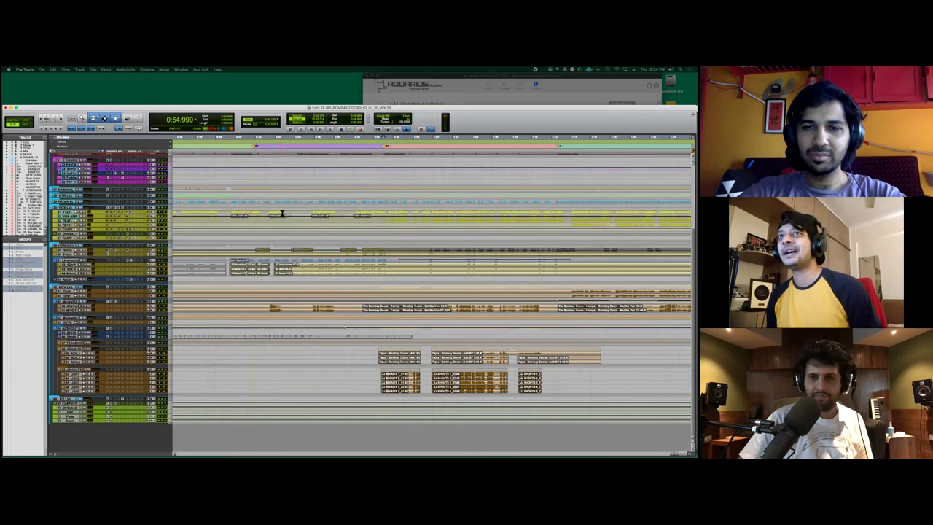
scroll(252, 224, up, 2)
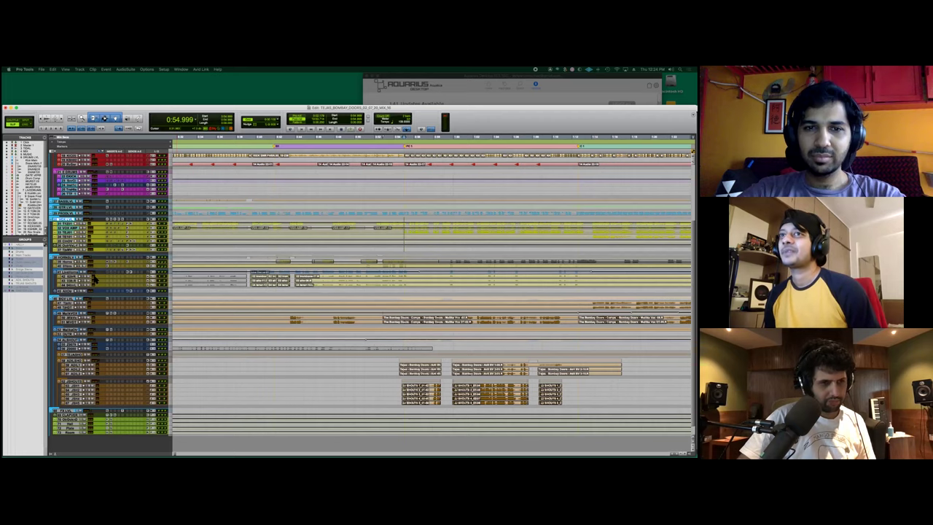
scroll(94, 279, up, 2)
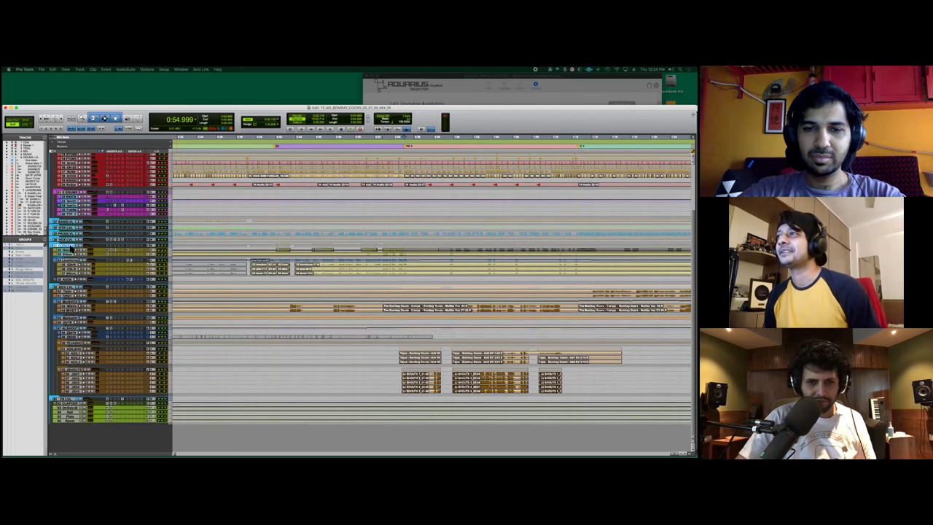
scroll(308, 291, up, 3)
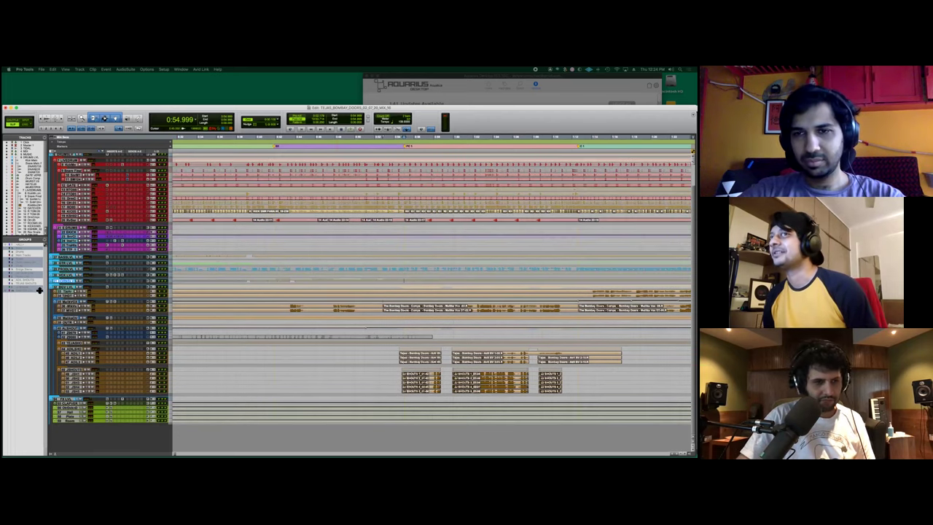
Step: Select all backing vocal and shout tracks down to the JJ SHOUTS tracks and increase their height
click(64, 290)
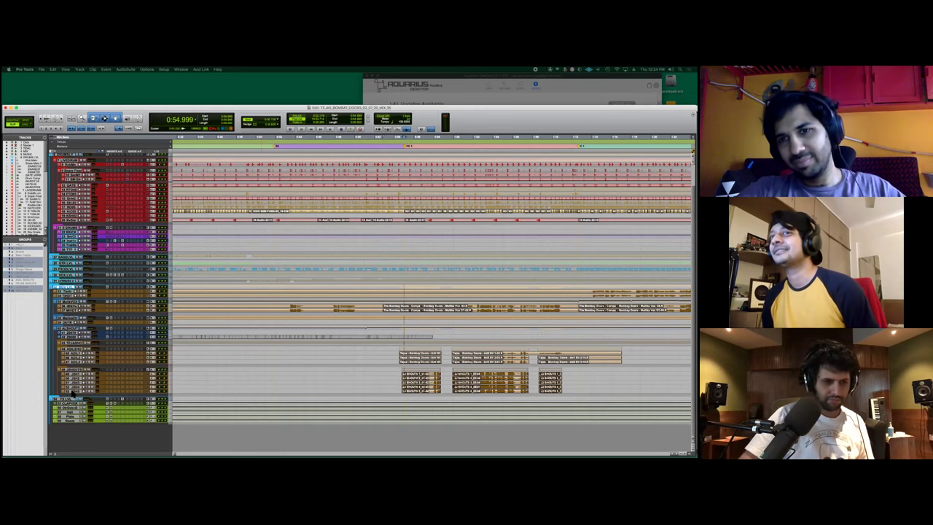
shift+click(72, 394)
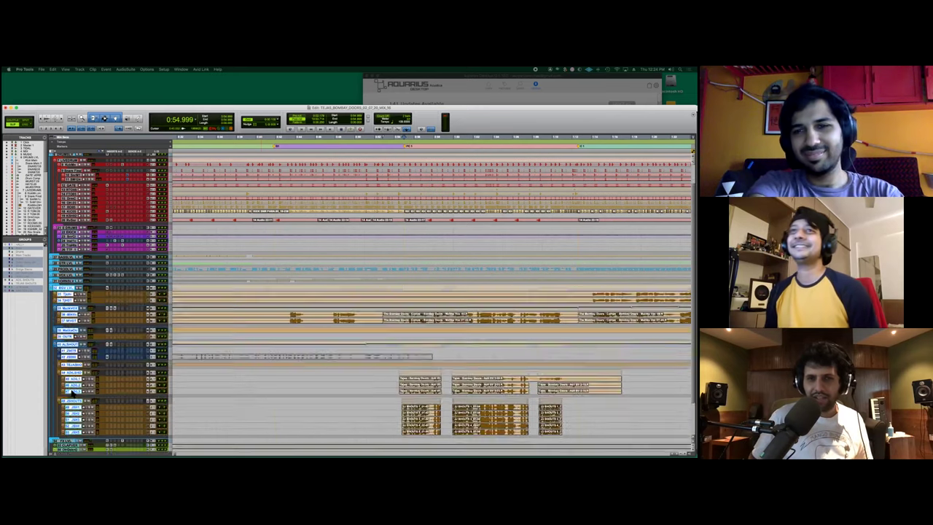
key(ctrl+Up)
scroll(304, 385, down, 10)
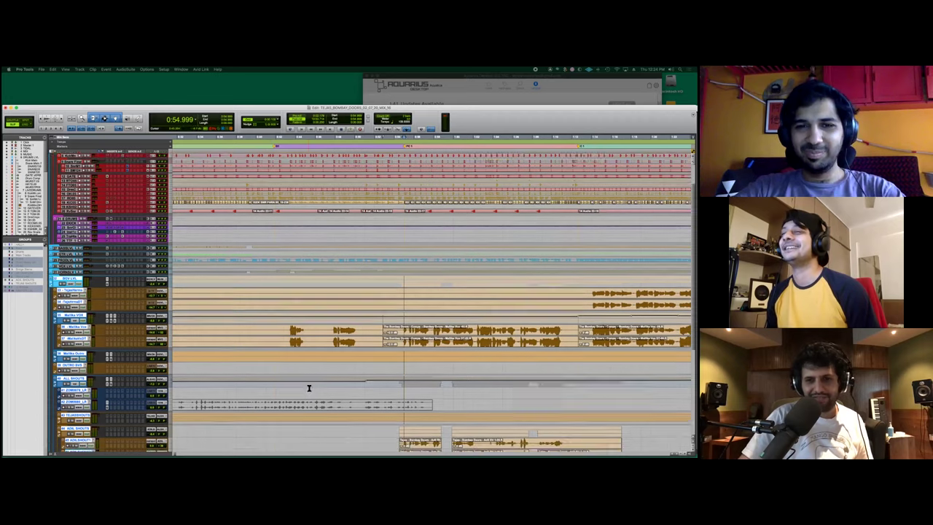
Step: Bring the backing vocal and shout clips around PC 1 into view and play them from 0:54.999
scroll(309, 387, down, 2)
scroll(309, 387, right, 3)
scroll(309, 387, left, 3)
scroll(309, 387, right, 4)
scroll(309, 387, left, 2)
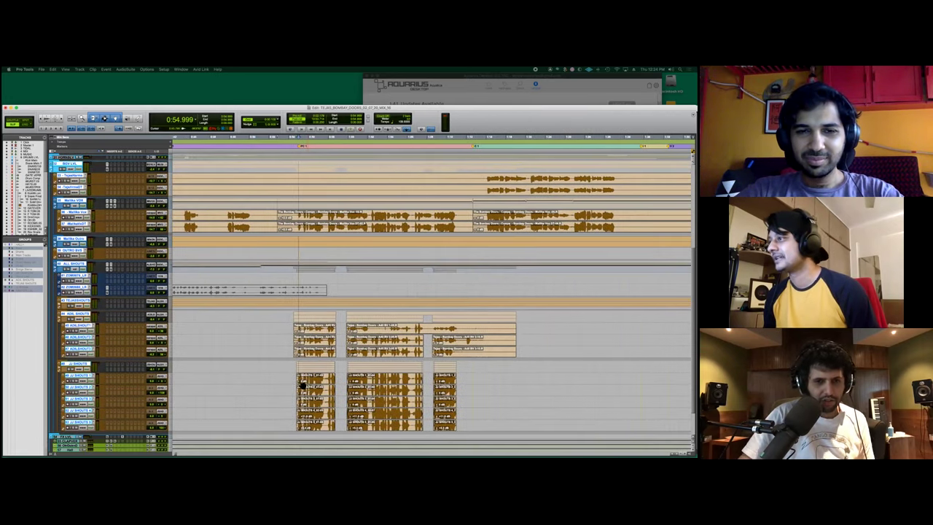
key(space)
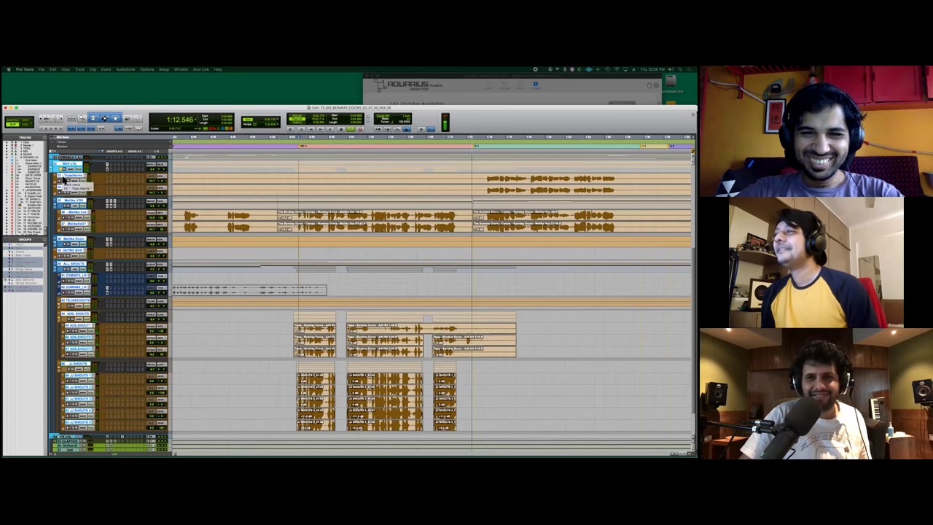
key(space)
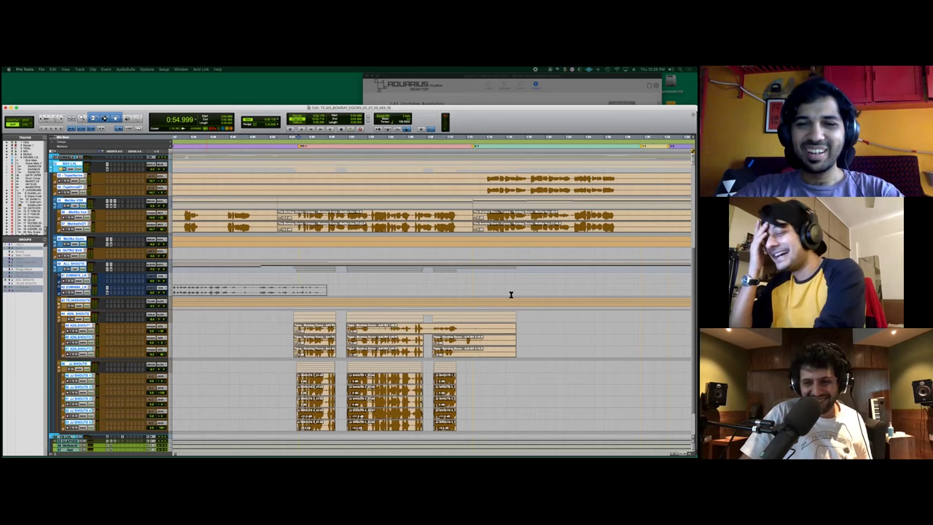
Step: Place the edit cursor at 1:11.917 on the middle shout track above JJ SHOUTS and examine the shout clips up close
click(467, 338)
click(467, 339)
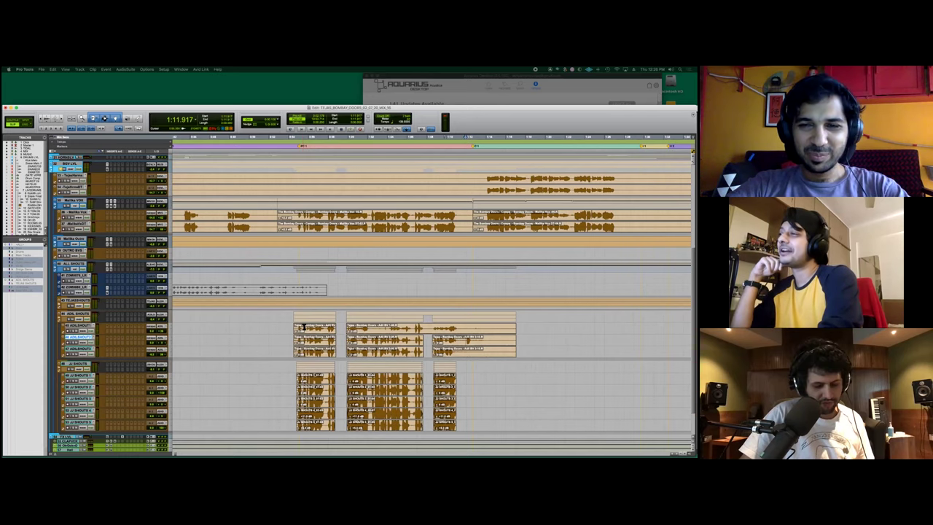
key(super+bracketright)
key(super+bracketright)
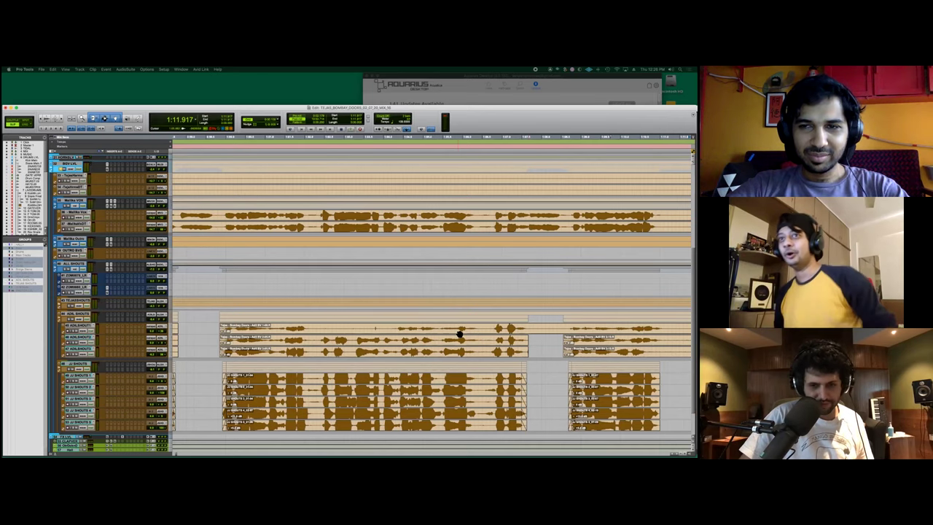
key(super+bracketleft)
key(super+bracketleft)
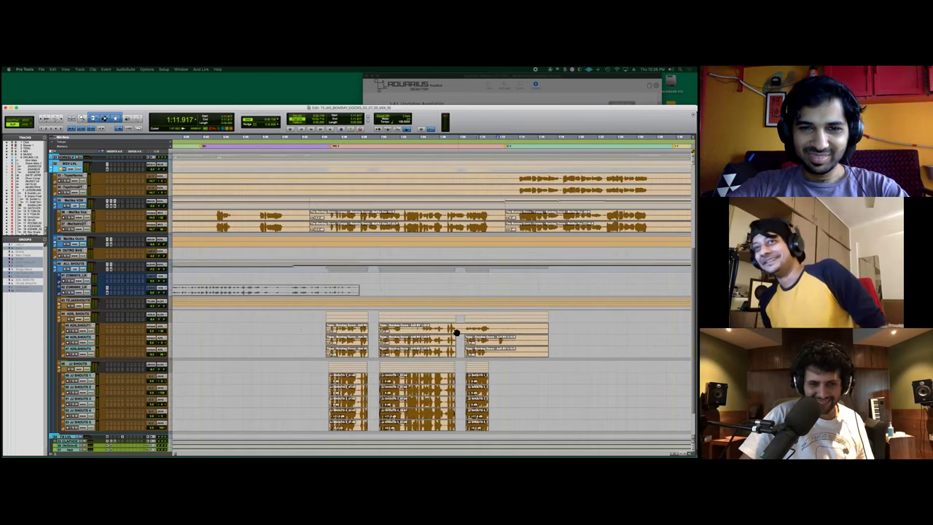
scroll(455, 334, down, 2)
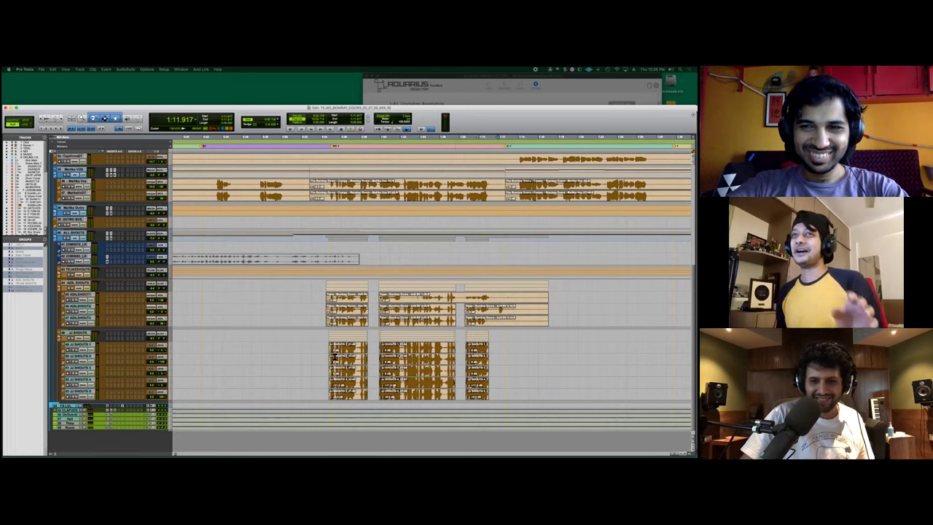
Step: Place the edit cursor at 0:55.550 on the first JJ SHOUTS track and play the shouts from there
click(336, 348)
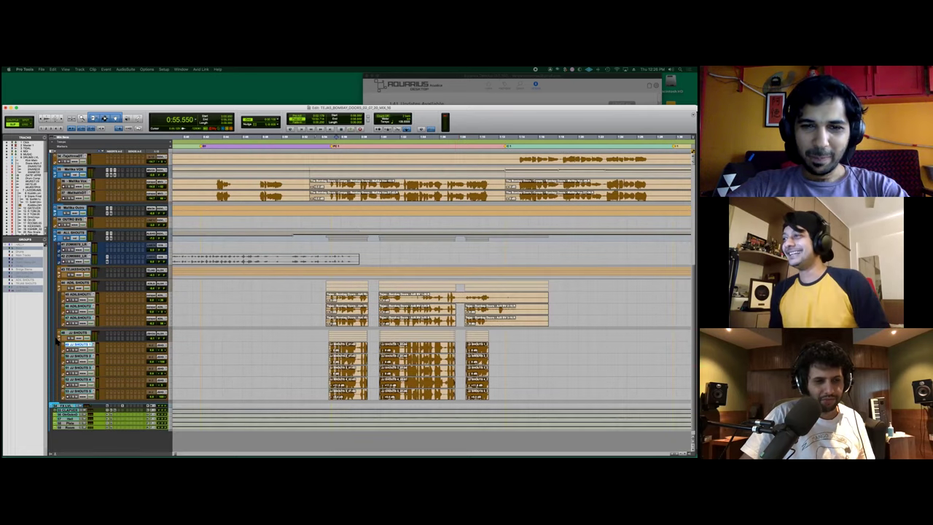
key(space)
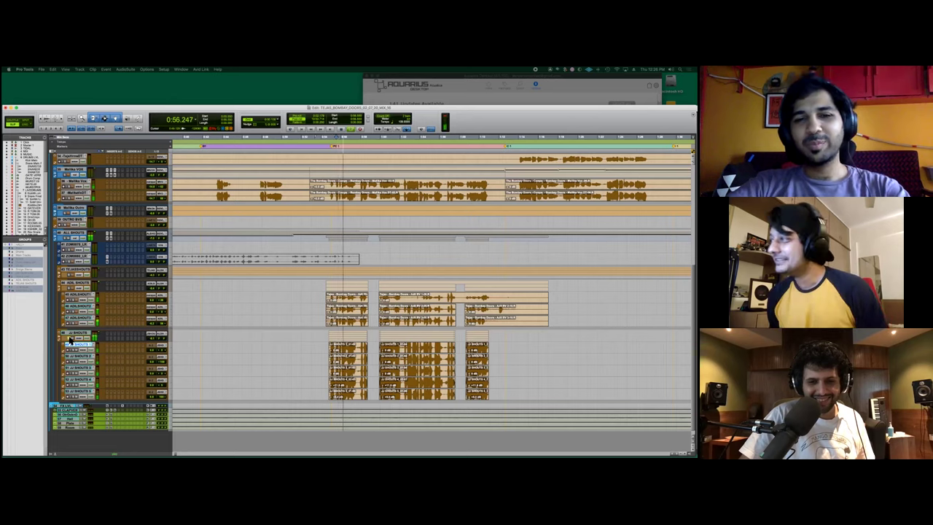
key(space)
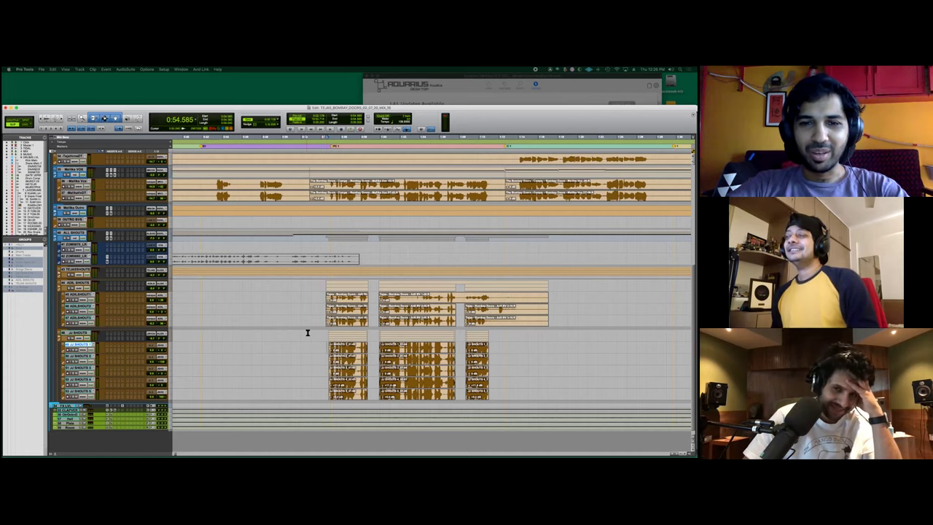
Step: Play the PC 1 section from 0:54.585, viewing the backing vocals together with the shouts
scroll(307, 332, up, 3)
key(space)
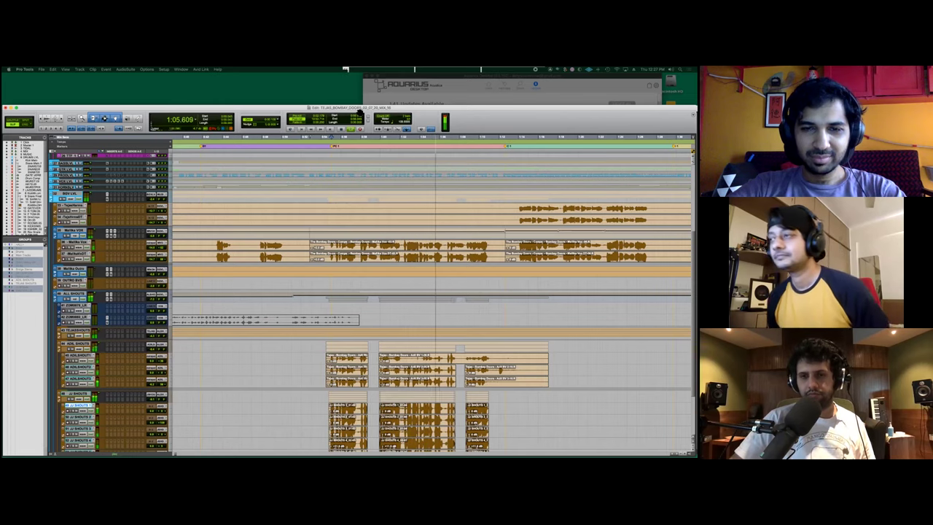
scroll(469, 199, right, 3)
scroll(469, 199, left, 3)
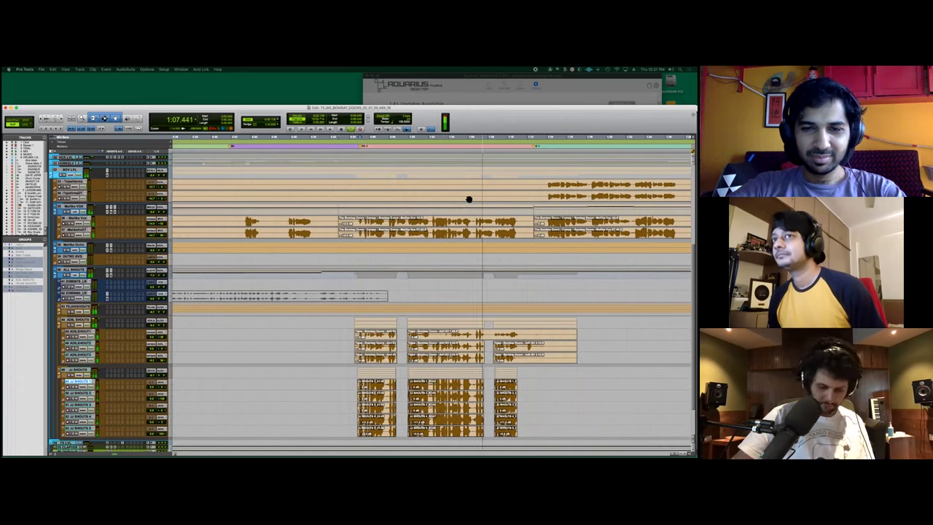
Step: Check the drum and level channels in the Mix window during playback, return to the Edit window, and stop playback
key(super+equal)
scroll(379, 184, left, 10)
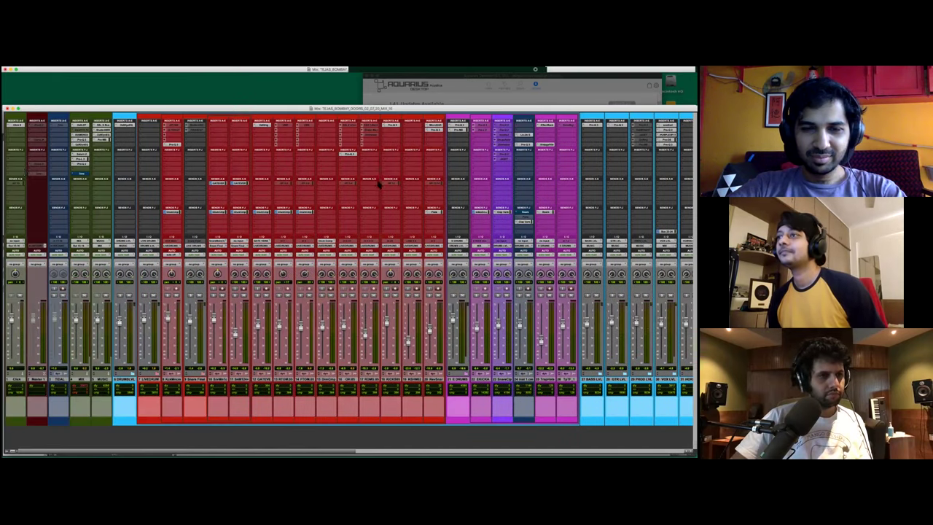
key(super+equal)
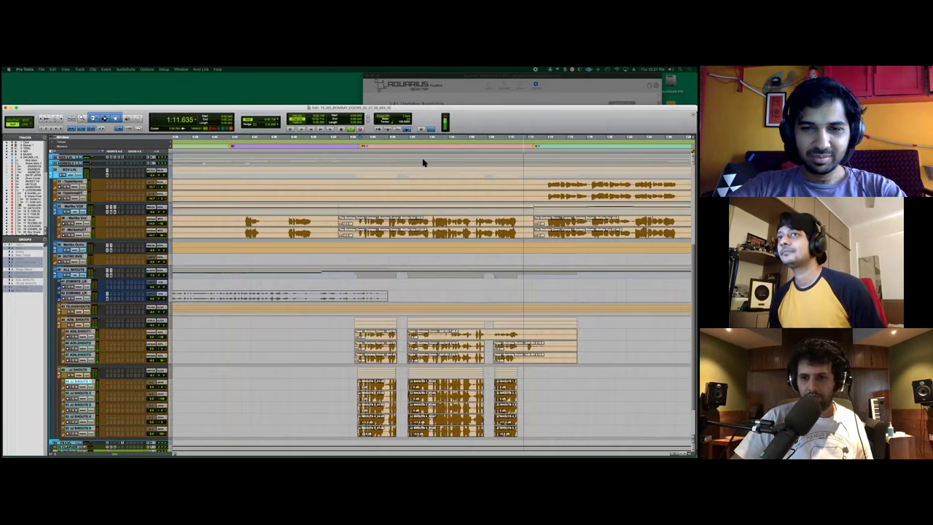
scroll(423, 162, down, 1)
key(space)
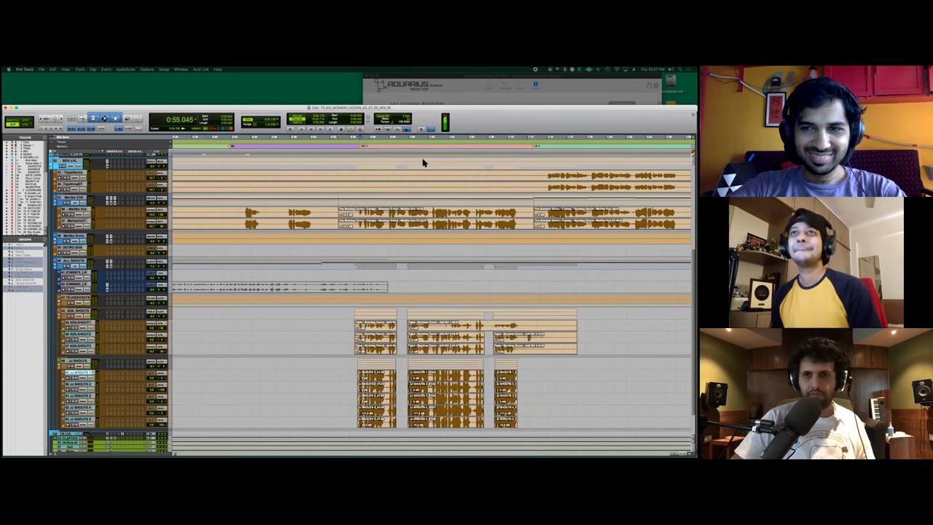
Step: Review the arrangement past PC 1 and expand the collapsed folder directly above the backing vocals to show its tracks
scroll(478, 155, right, 10)
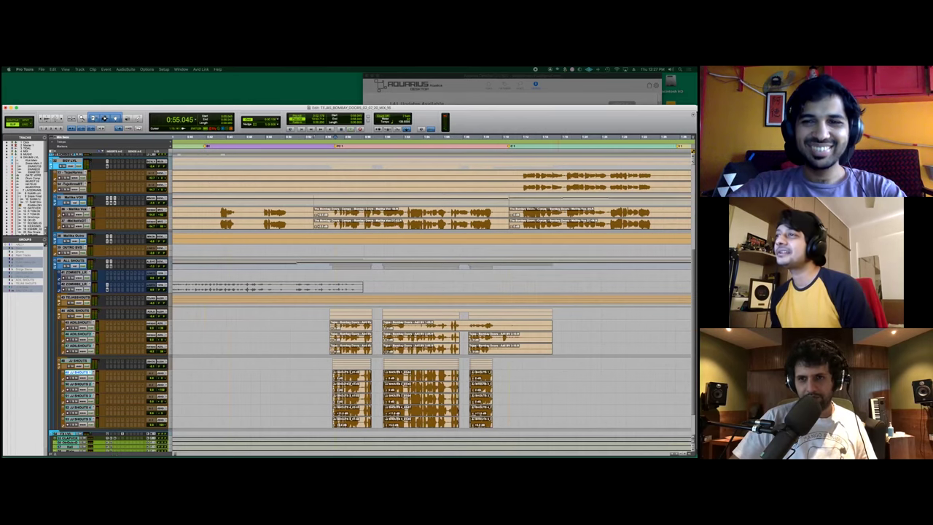
scroll(430, 307, up, 2)
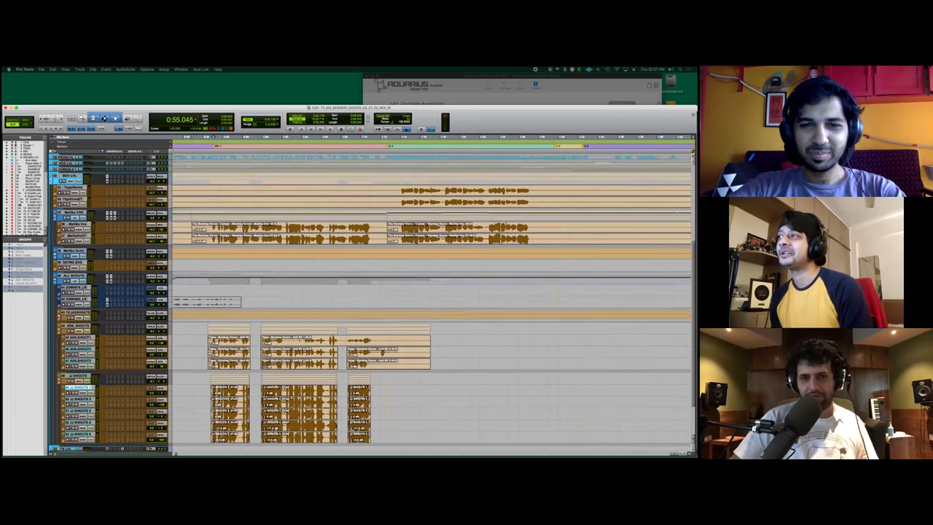
scroll(430, 306, up, 8)
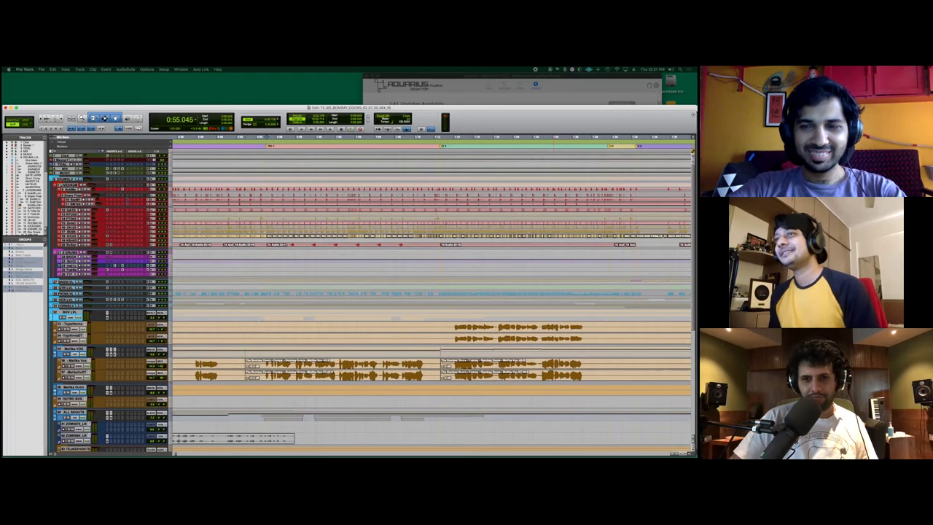
scroll(354, 207, down, 1)
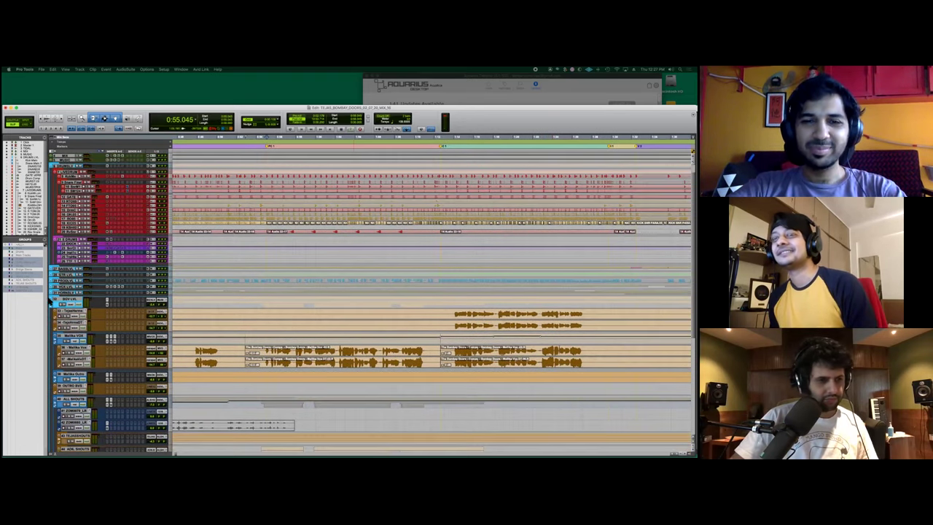
scroll(67, 286, down, 1)
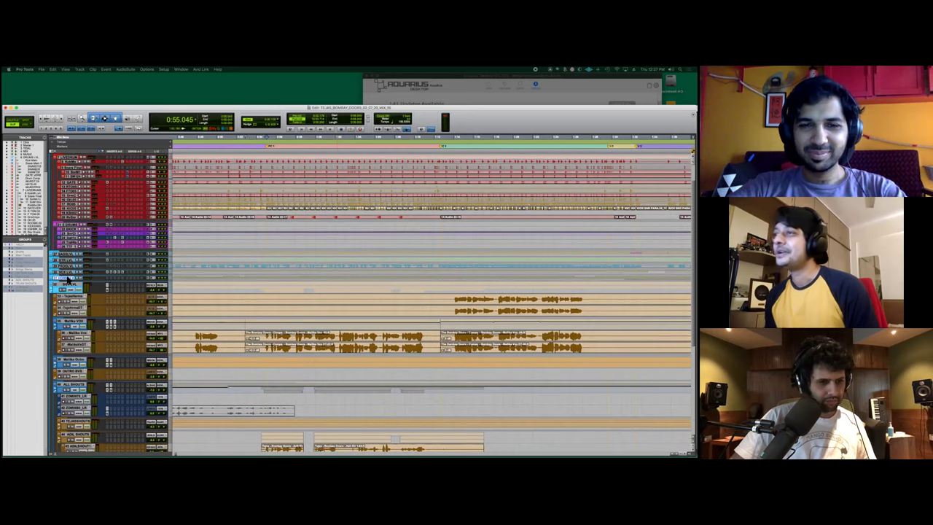
scroll(142, 295, down, 6)
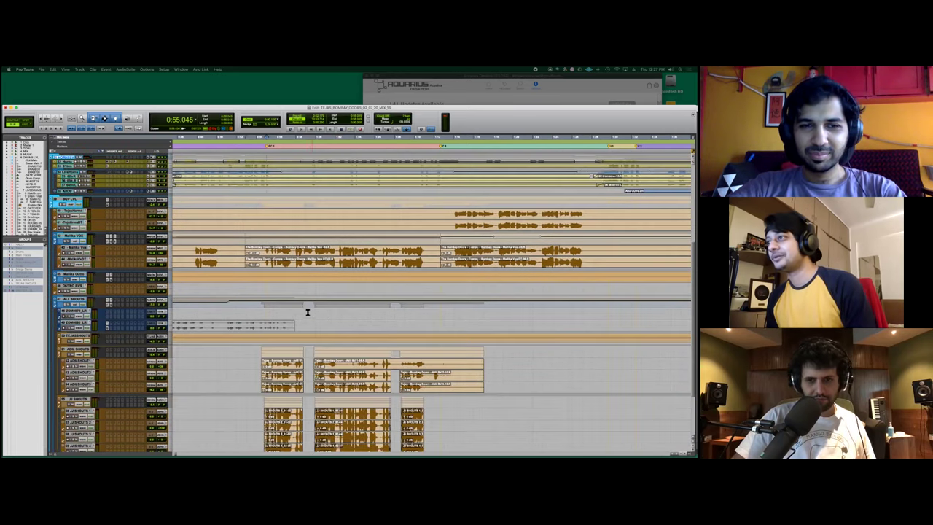
Step: Place the edit cursor at 1:12.606 on the first harmony track and view the drum and music tracks around it
click(440, 212)
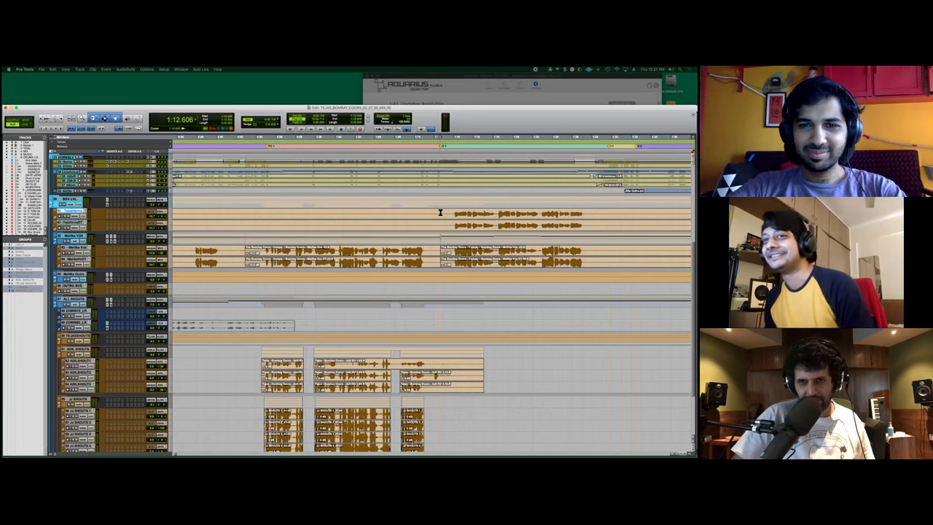
scroll(440, 212, up, 5)
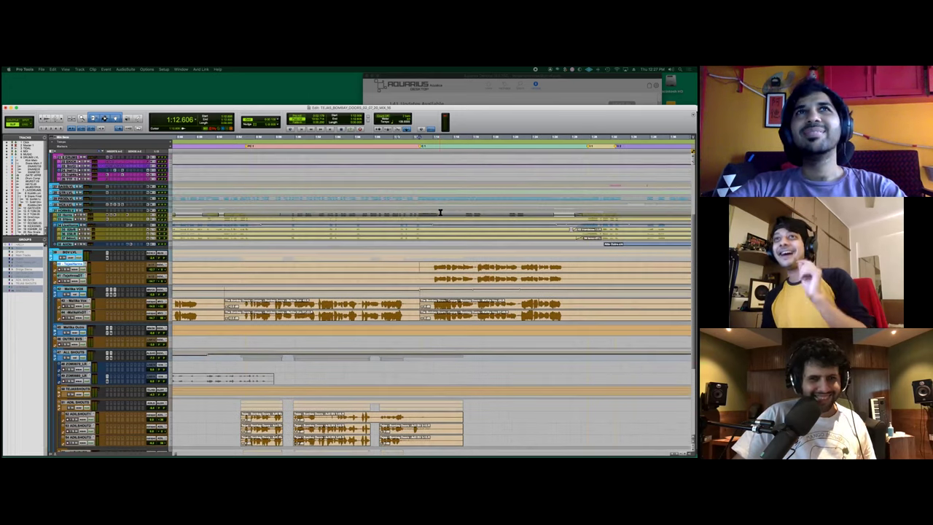
scroll(440, 212, up, 6)
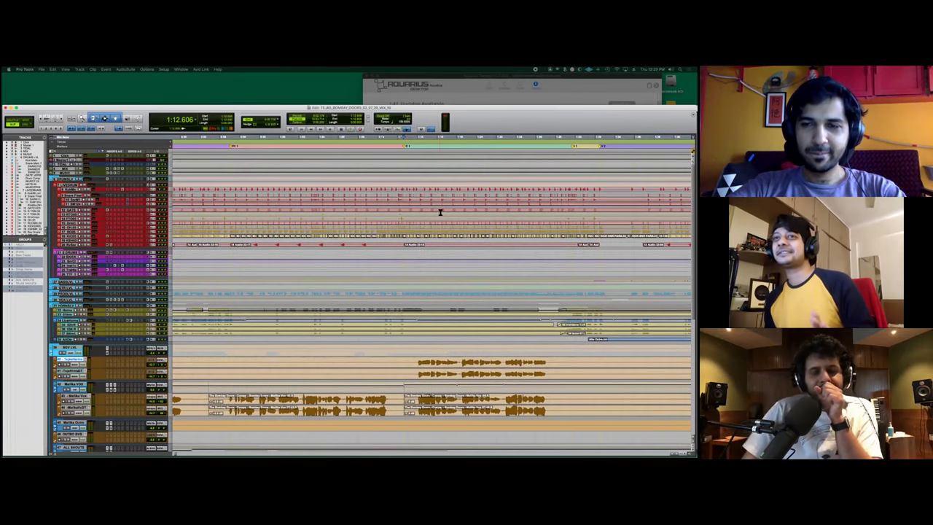
scroll(473, 232, down, 3)
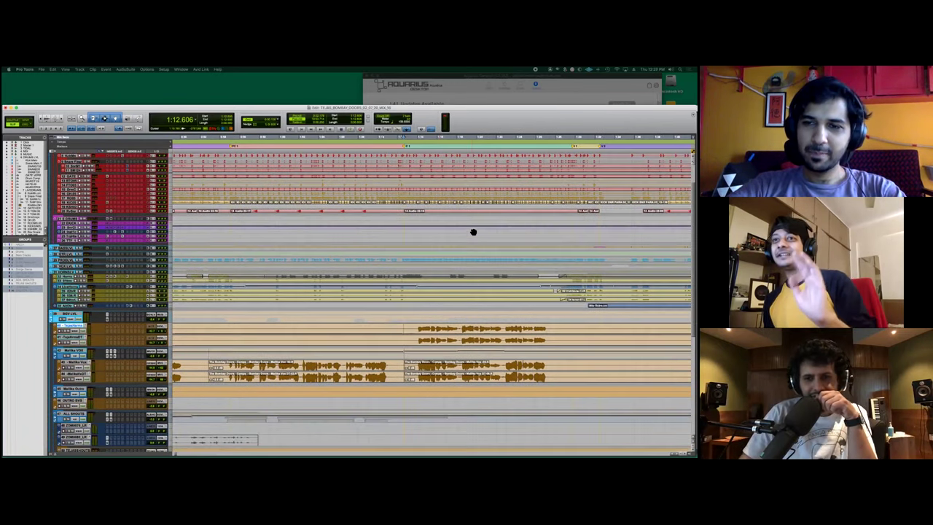
Step: Look over the drum, music, backing vocal and shout tracks around the chorus, and expand the guitar folder to show its tracks
scroll(473, 233, down, 2)
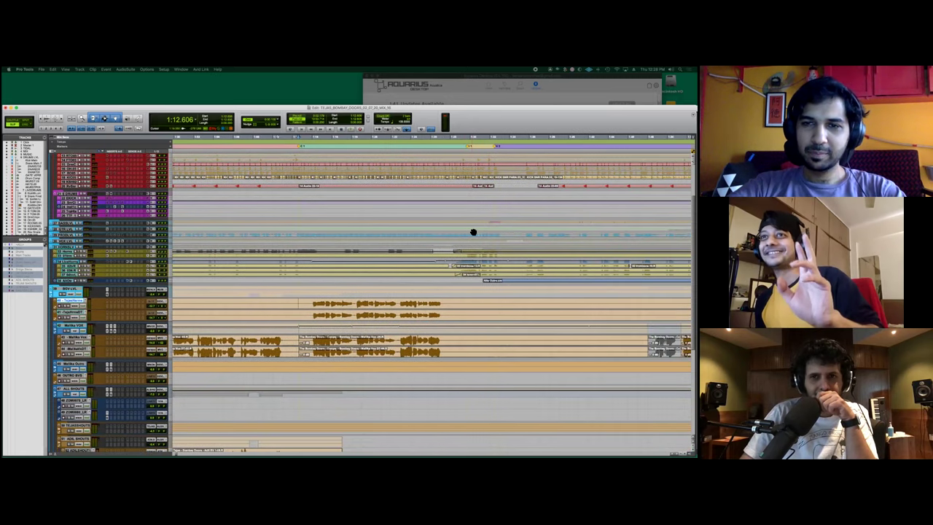
scroll(473, 232, down, 1)
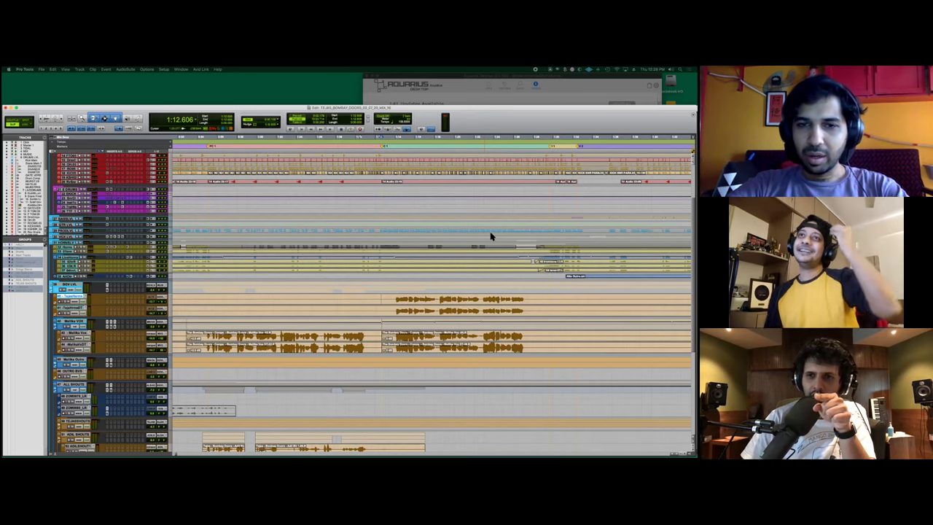
scroll(491, 237, down, 2)
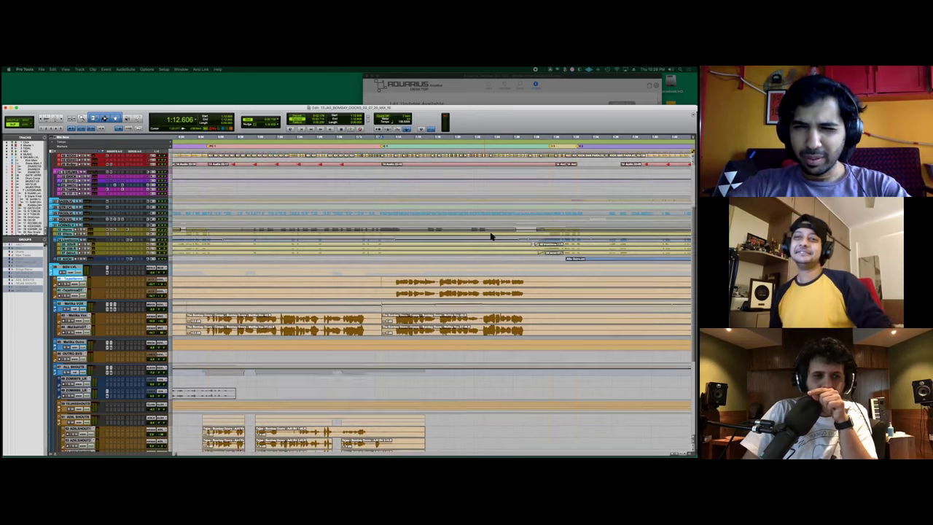
scroll(492, 236, up, 5)
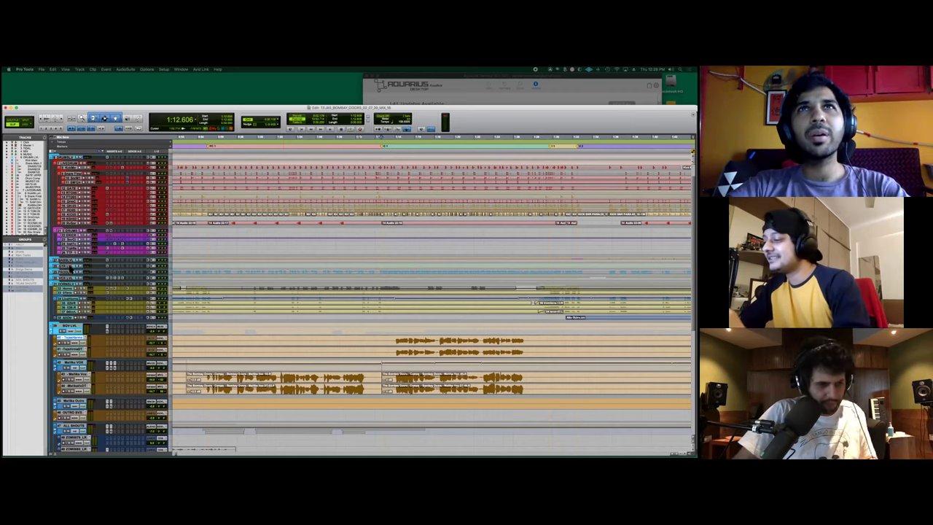
scroll(488, 253, down, 5)
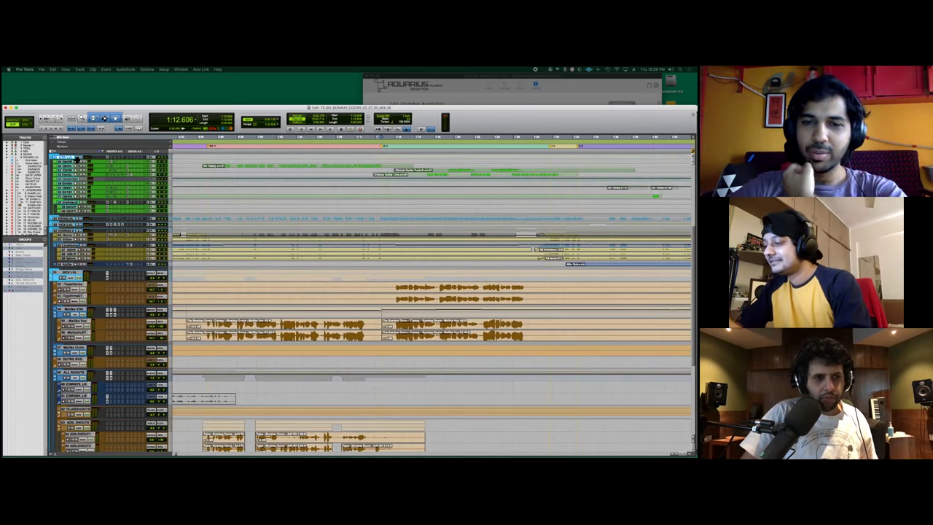
Step: Play the chorus from 1:12.606 while viewing the enlarged production tracks, and enlarge the selected orange track between them
key(space)
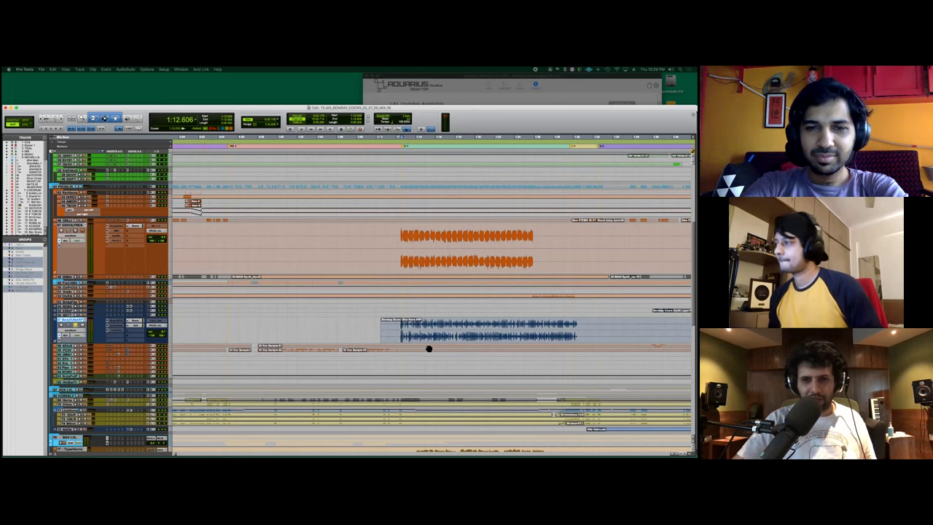
scroll(99, 269, down, 1)
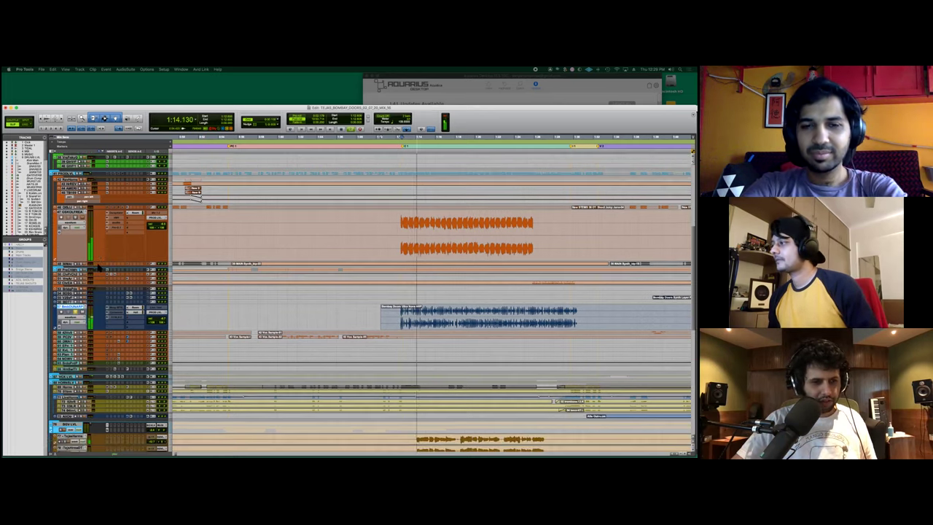
scroll(99, 268, down, 3)
scroll(99, 268, up, 4)
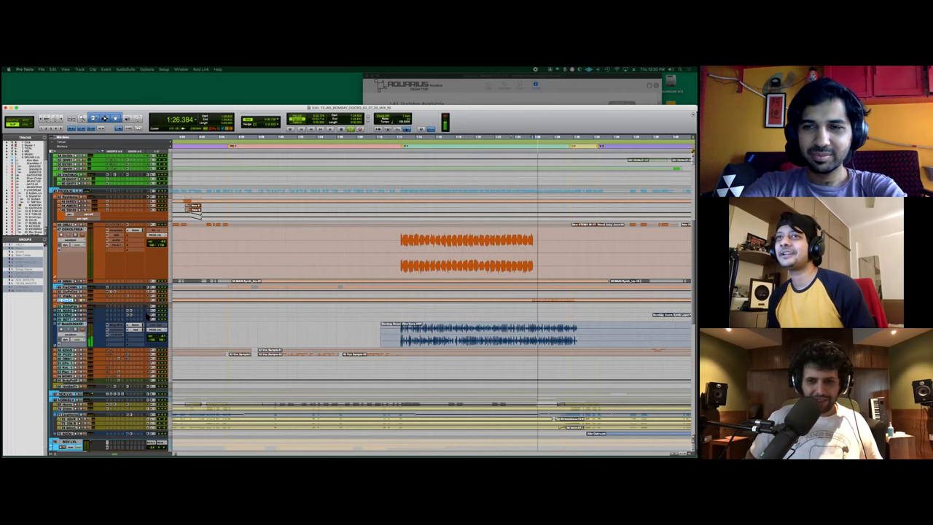
key(ctrl+Up)
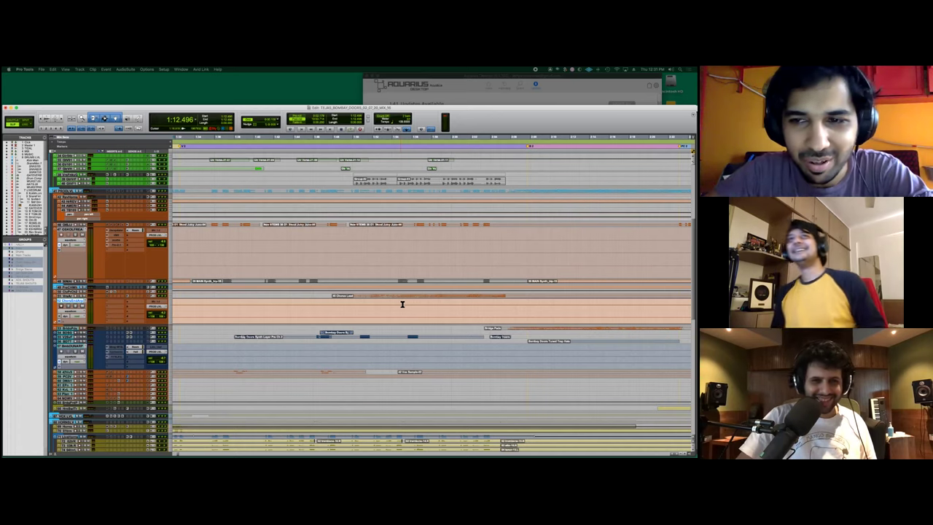
Step: Review the arrangement from the production tracks up to the drums, and expand the bass folder to show the bass DI and mic tracks
scroll(334, 302, up, 3)
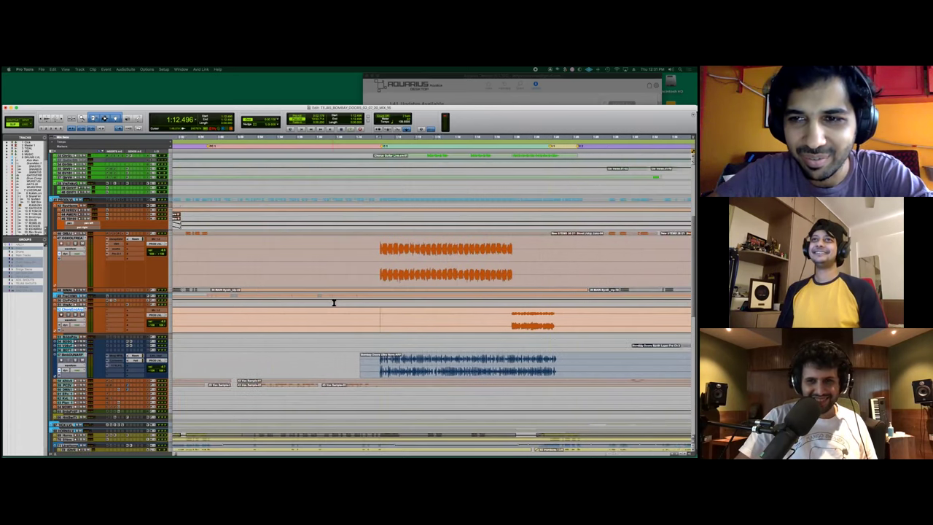
scroll(334, 302, up, 5)
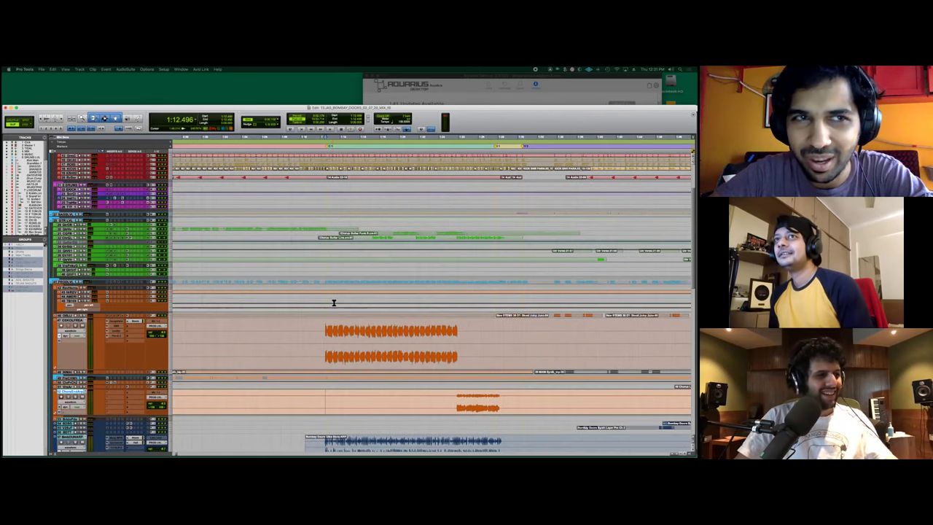
scroll(334, 302, up, 3)
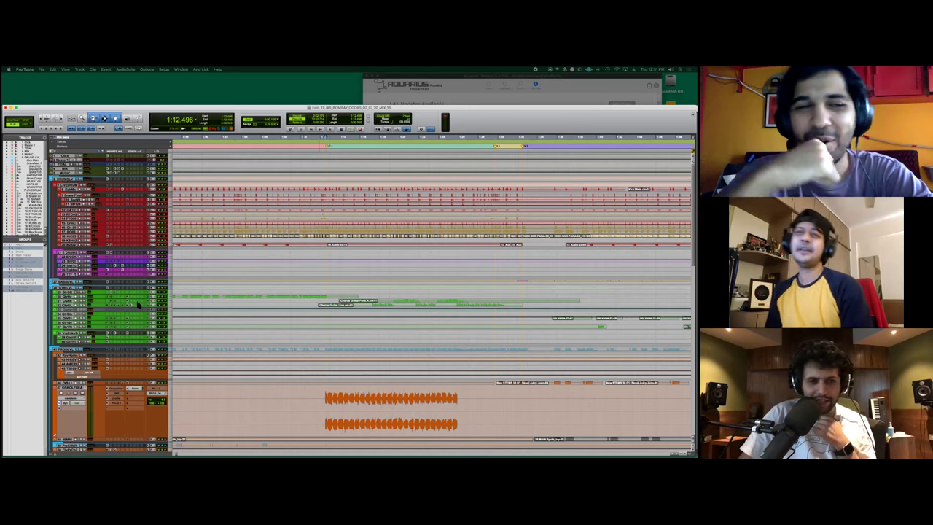
scroll(137, 304, down, 1)
scroll(112, 245, up, 1)
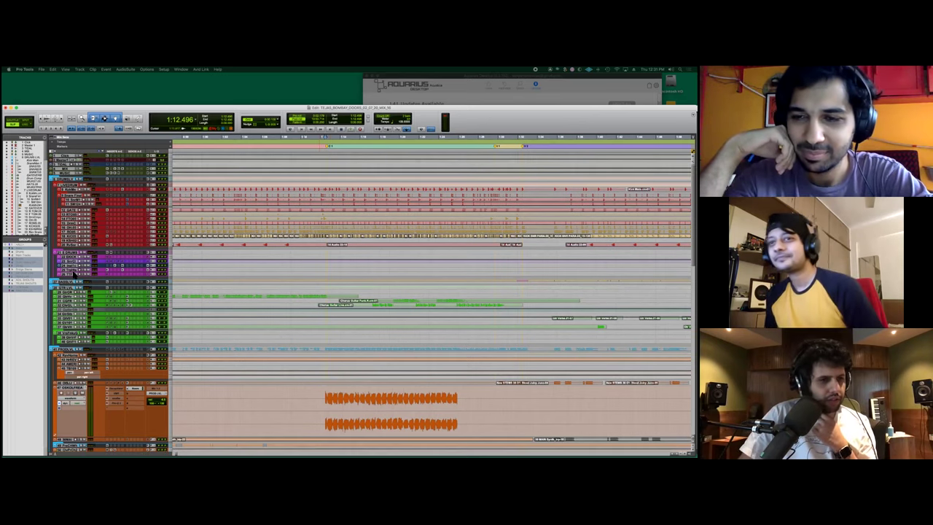
scroll(149, 313, down, 4)
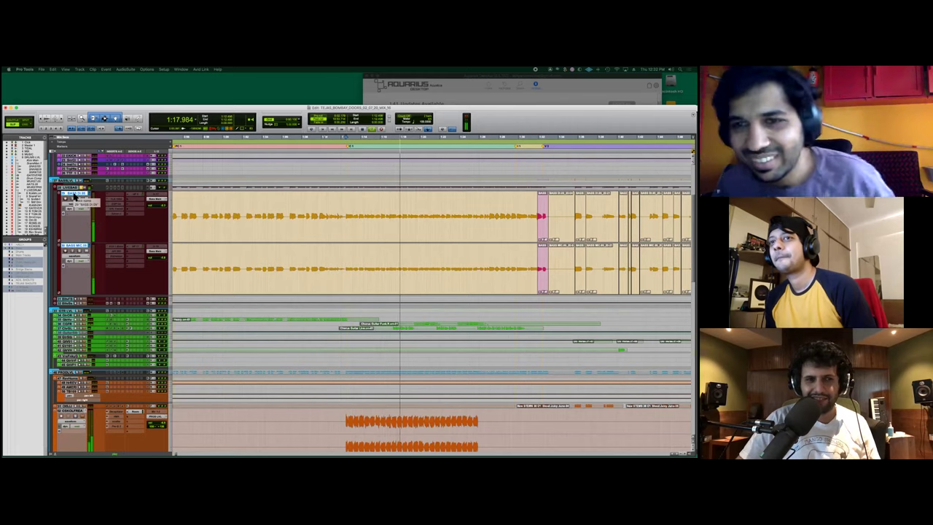
Step: Stop playback, solo the bass mic track, and audition it from 1:12.496
key(space)
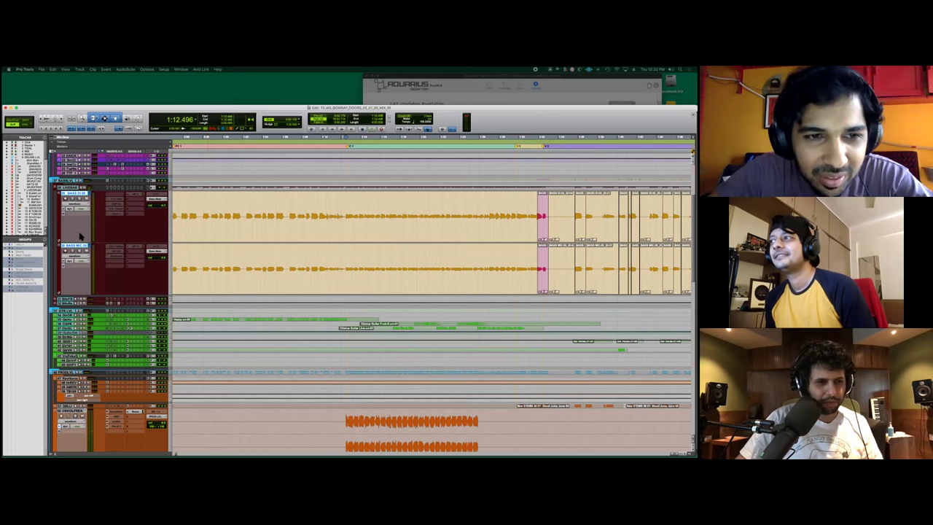
key(space)
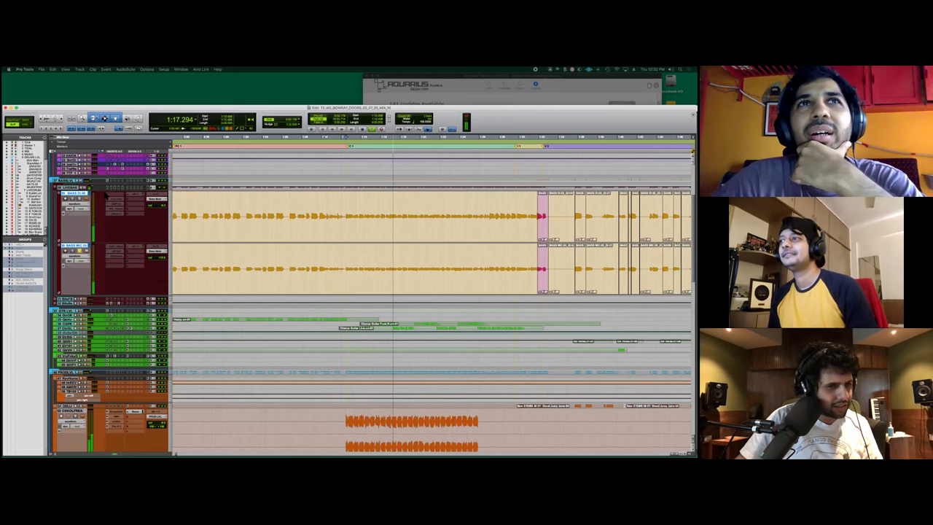
key(space)
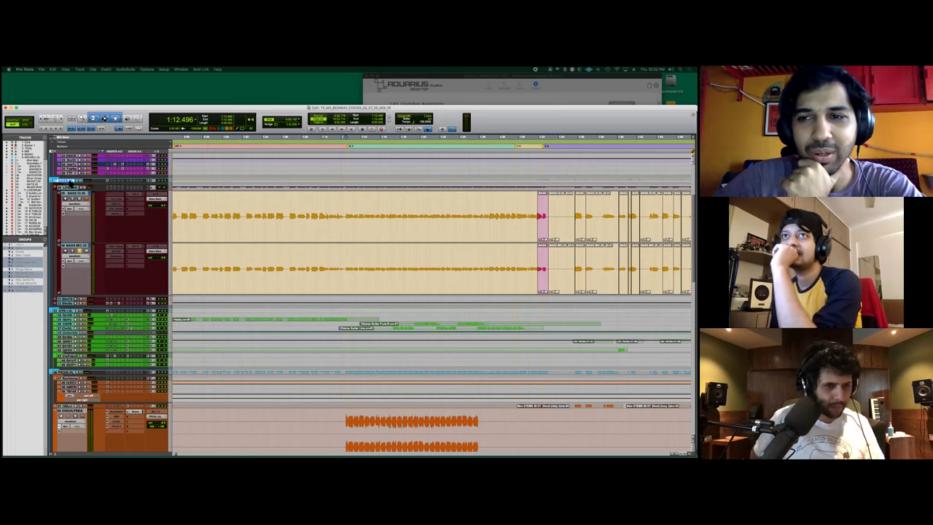
Step: Inspect the FabFilter Pro-Q 3 insert on the enlarged BASS LVL track during playback, close it and stop playback
scroll(70, 182, up, 3)
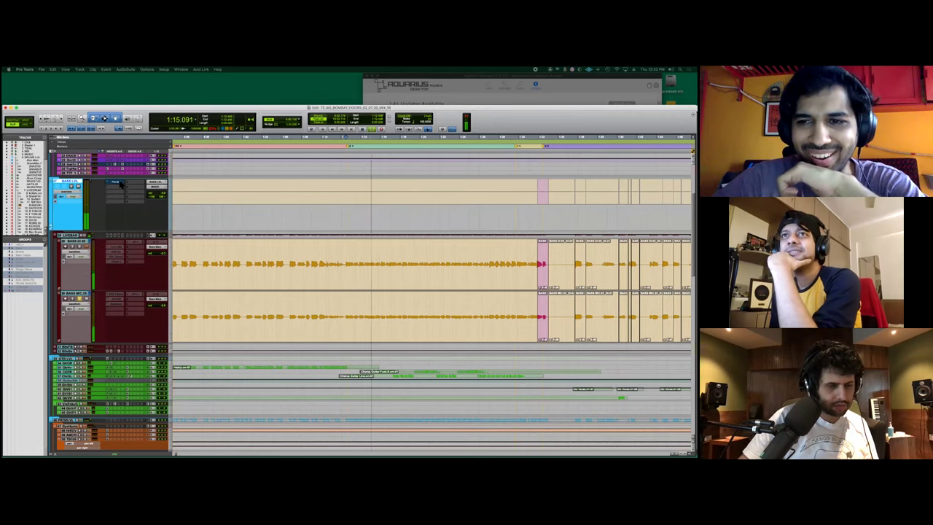
click(120, 183)
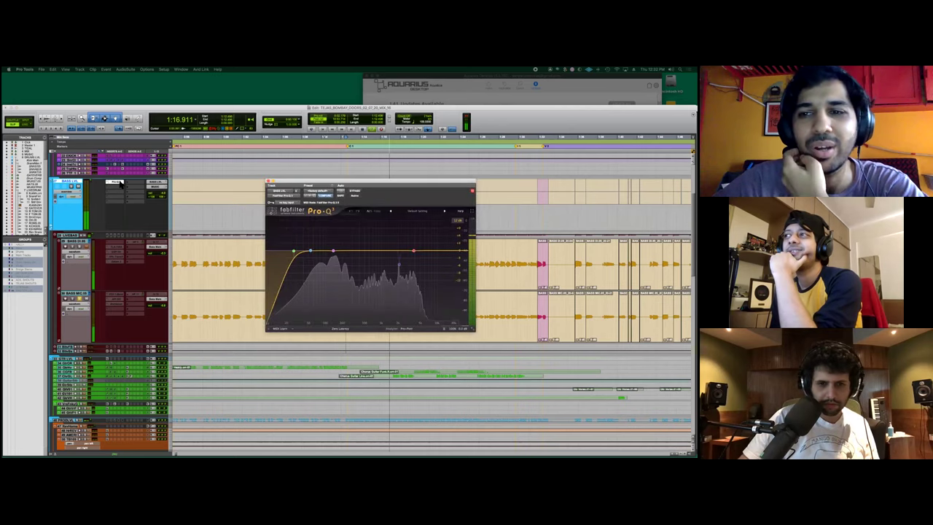
click(268, 182)
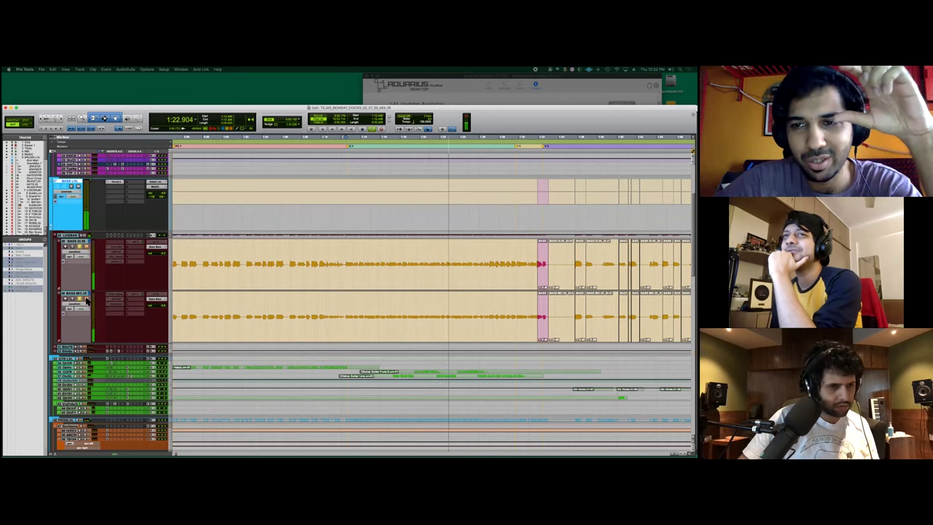
key(space)
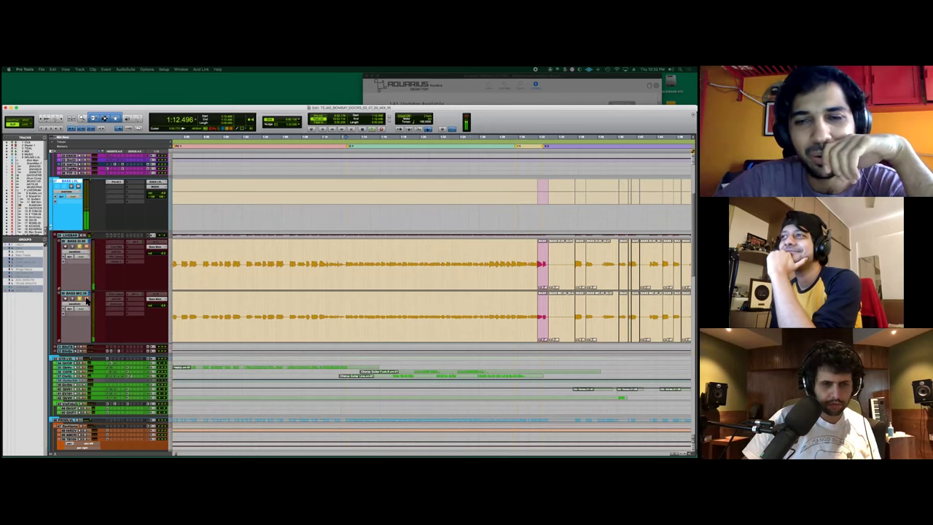
Step: Play the soloed bass DI and mic tracks from 1:12.496, enlarge the LIVE BASS track above them, and stop playback
scroll(247, 249, up, 5)
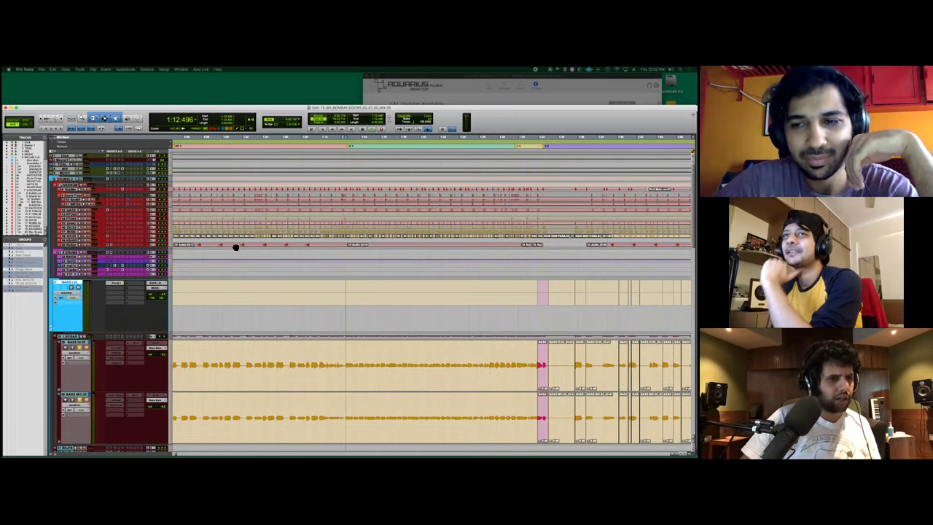
scroll(151, 282, down, 4)
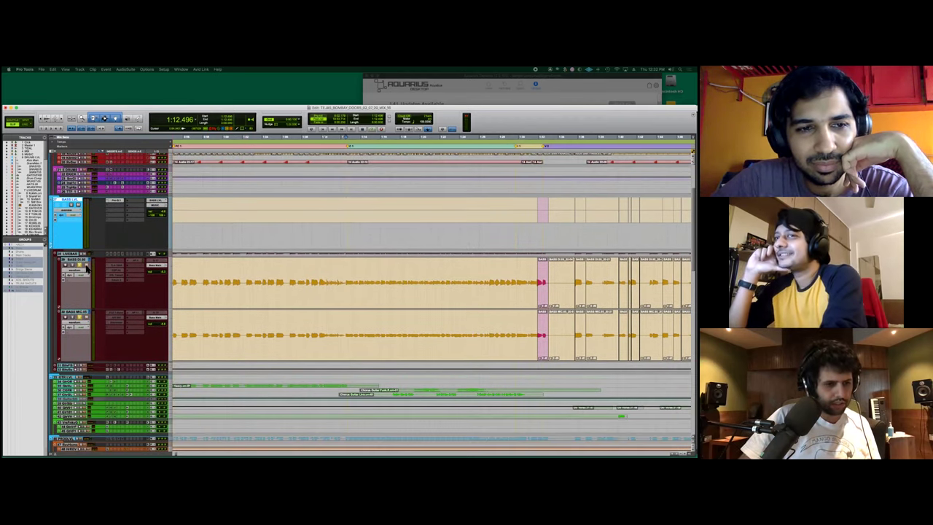
key(space)
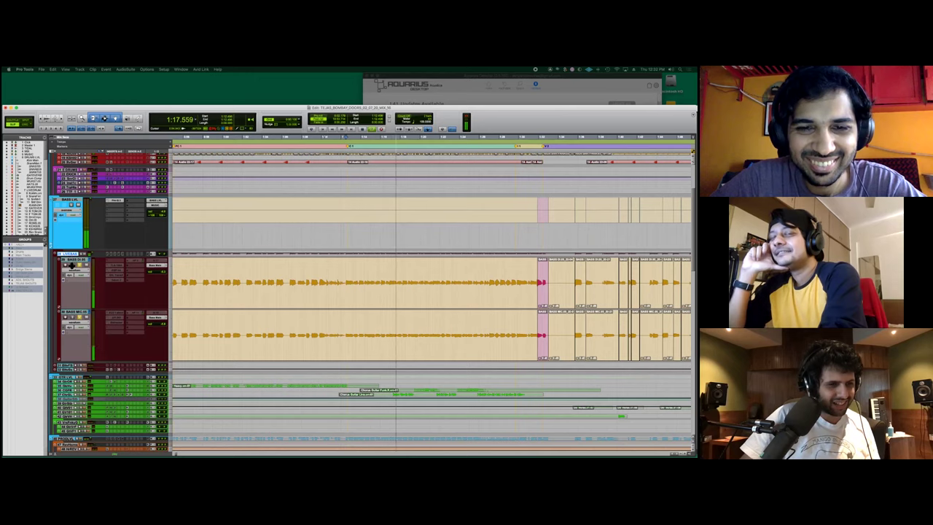
click(72, 266)
key(space)
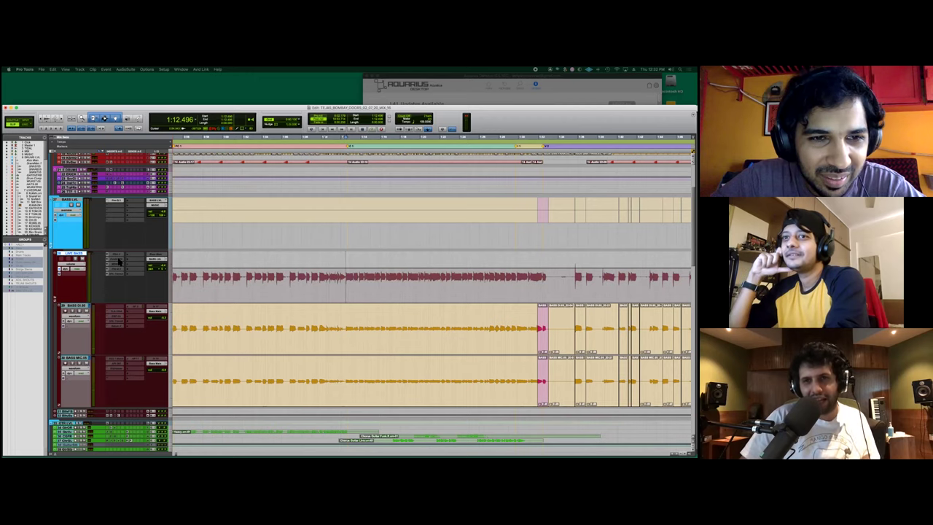
Step: Make the LIVE BASS track's inserts active, play the bass from 1:12.496 with them, and stop playback
key(super+z)
key(space)
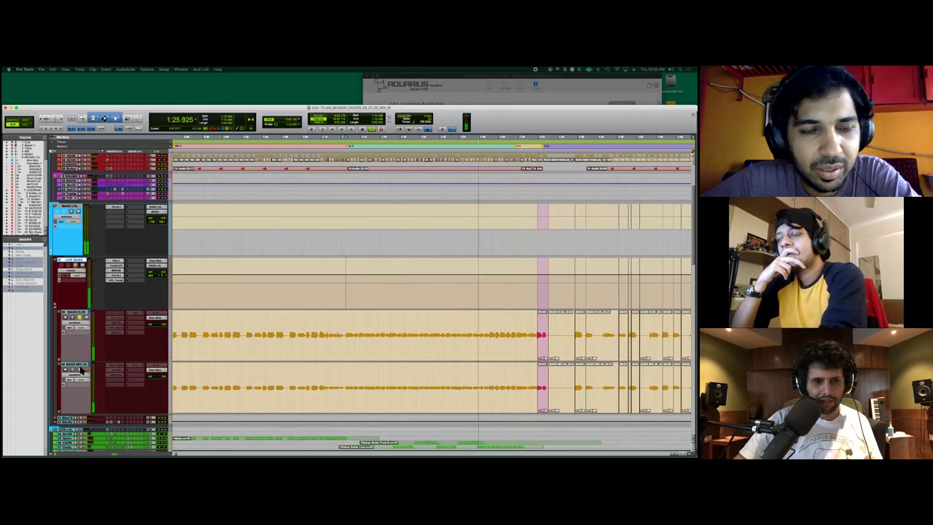
key(space)
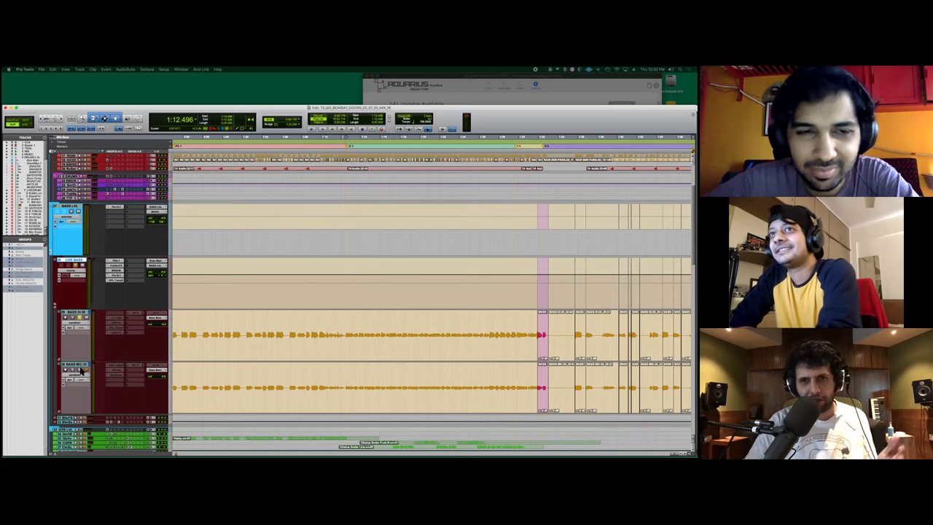
Step: Open the SansAmp PSA-1 insert on the LIVE BASS track to examine its settings
scroll(91, 372, down, 1)
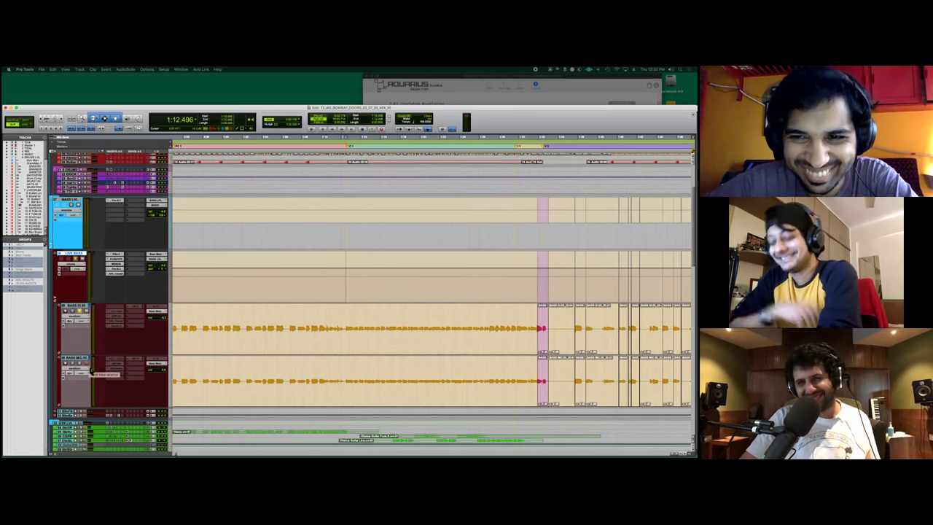
scroll(91, 292, up, 1)
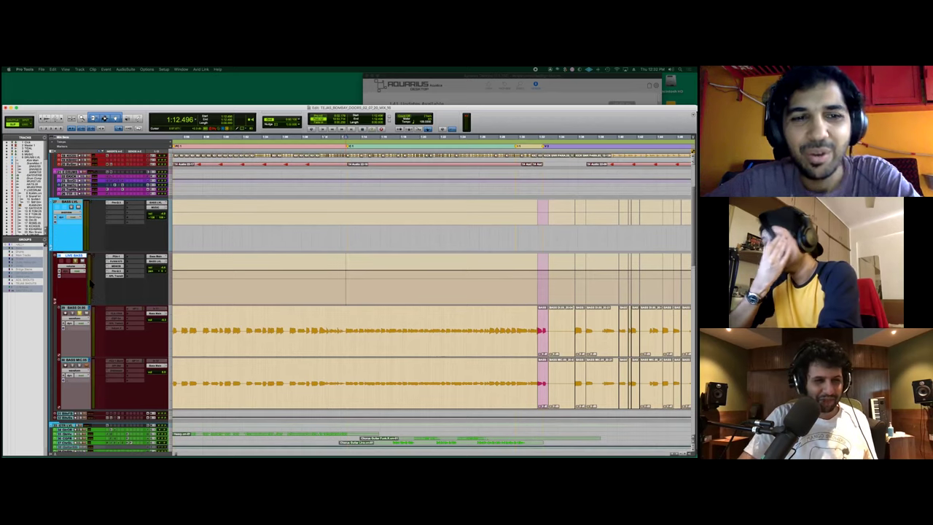
click(117, 266)
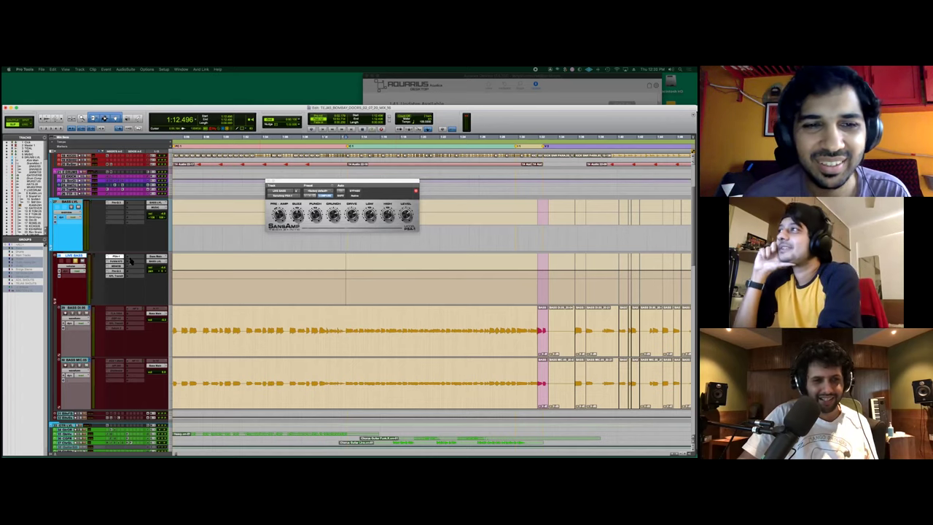
scroll(121, 263, up, 1)
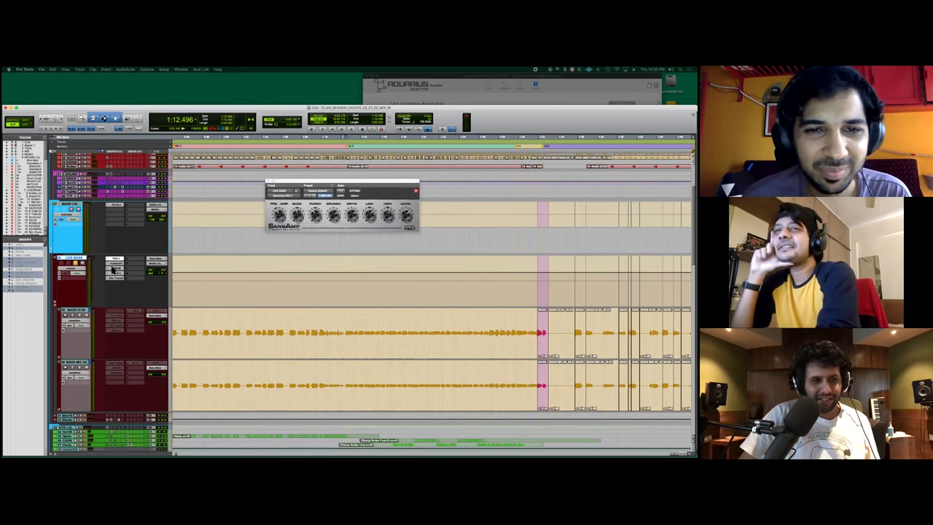
click(113, 269)
click(117, 261)
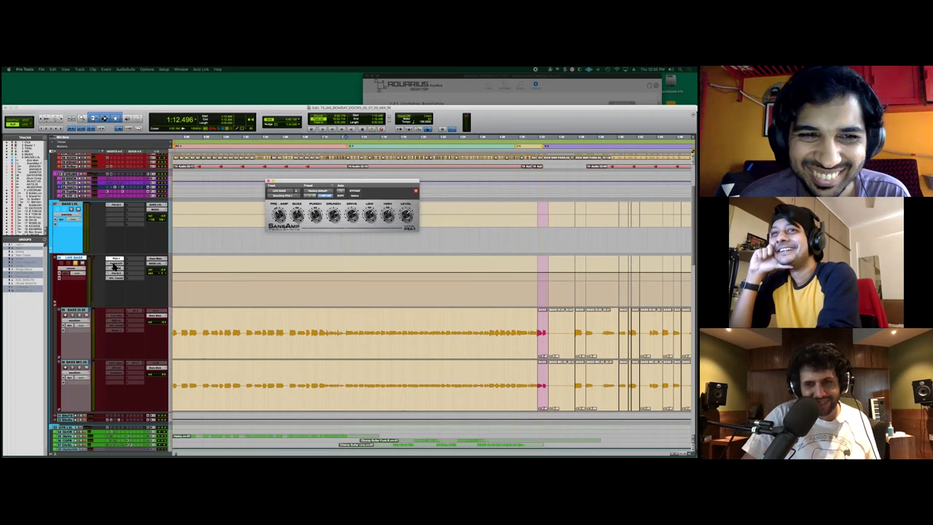
Step: View the Fairchild 670 and Massenburg DesignWorks EQ inserts on LIVE BASS during playback, bypass the EQ and replay from 1:12.496
click(113, 268)
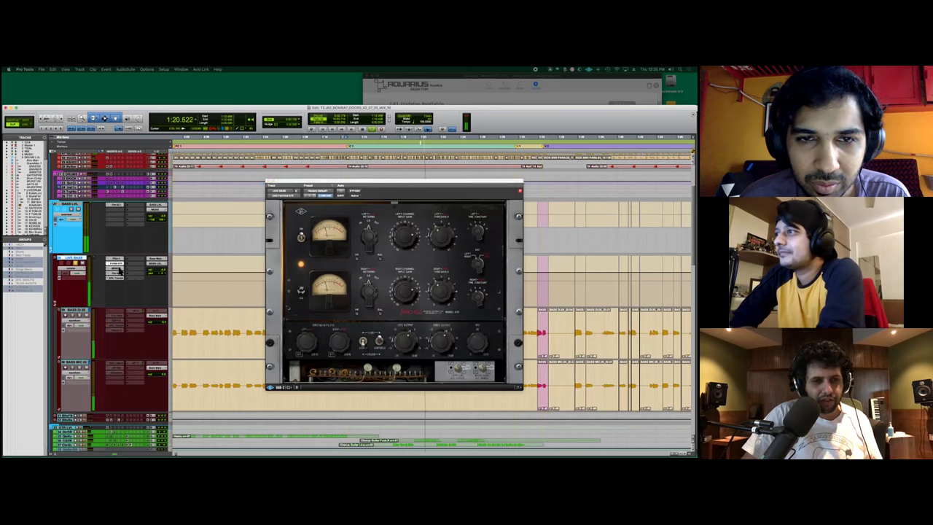
click(118, 269)
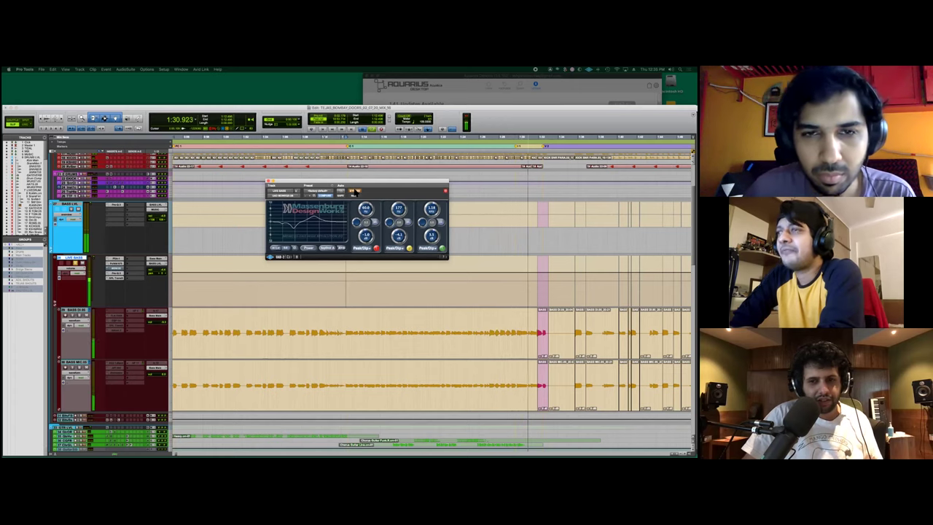
key(space)
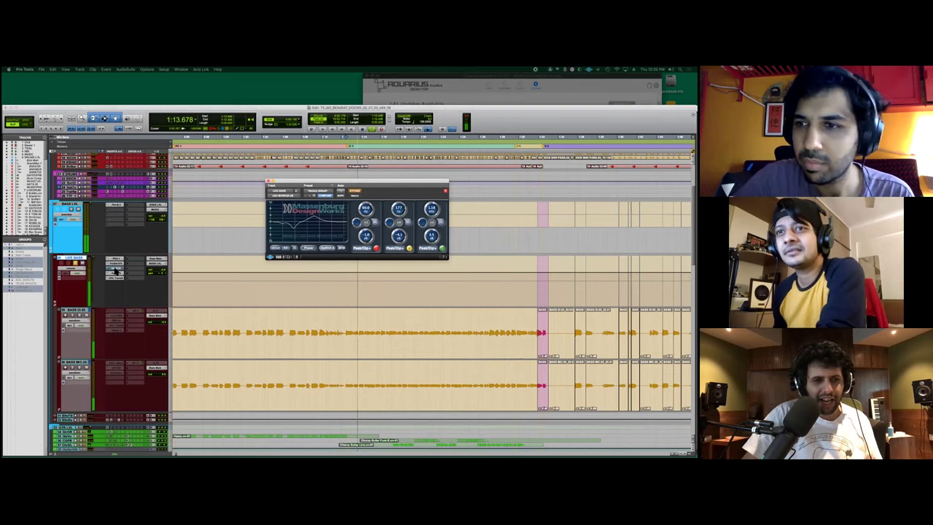
Step: Stop playback, open the FabFilter Pro-Q 3 insert on LIVE BASS and vary the low-cut band's curve
key(space)
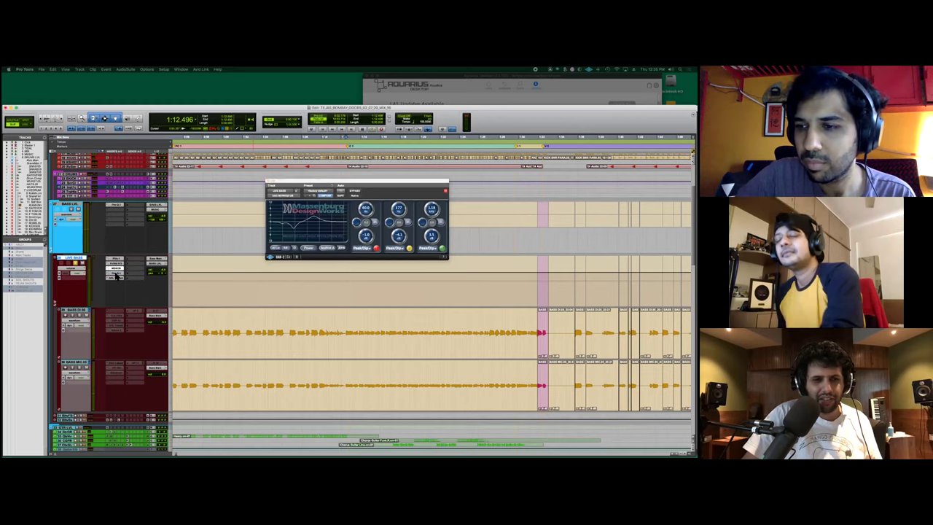
click(116, 274)
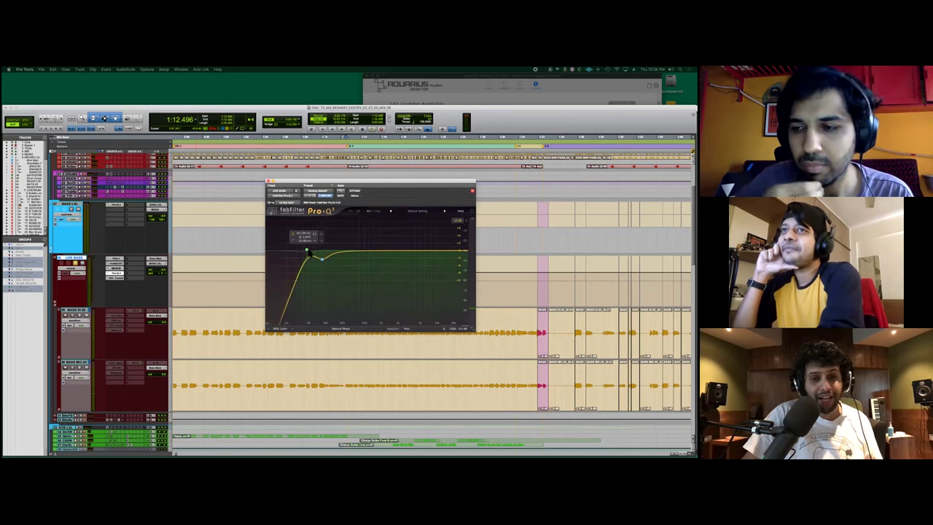
scroll(310, 252, down, 1)
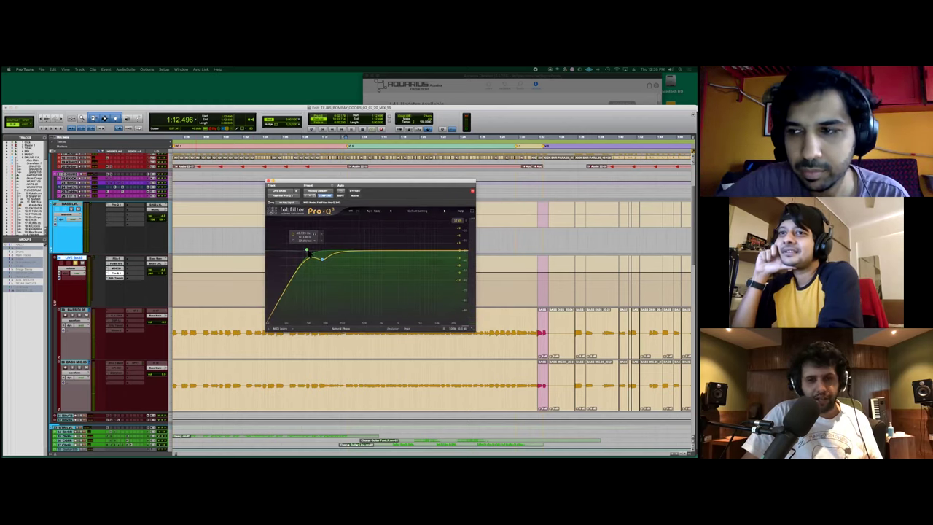
scroll(308, 253, up, 1)
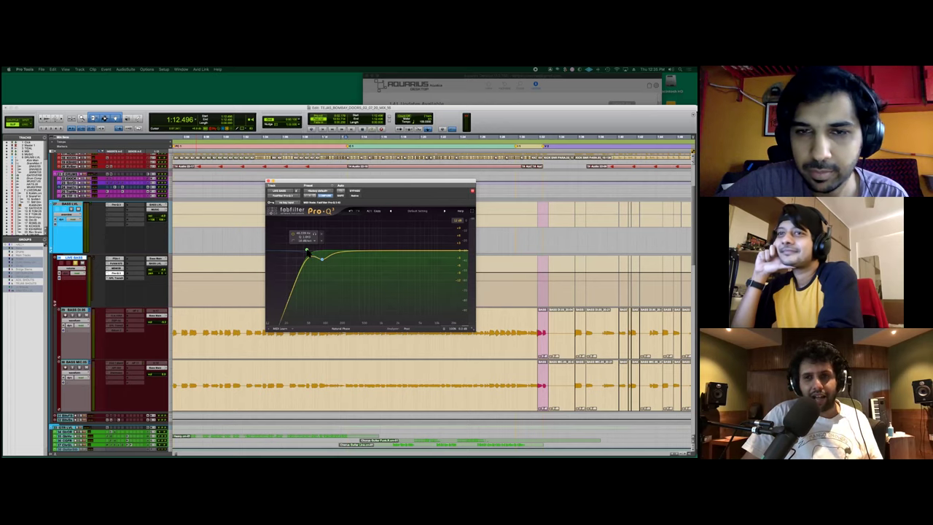
scroll(312, 252, down, 2)
scroll(308, 252, up, 2)
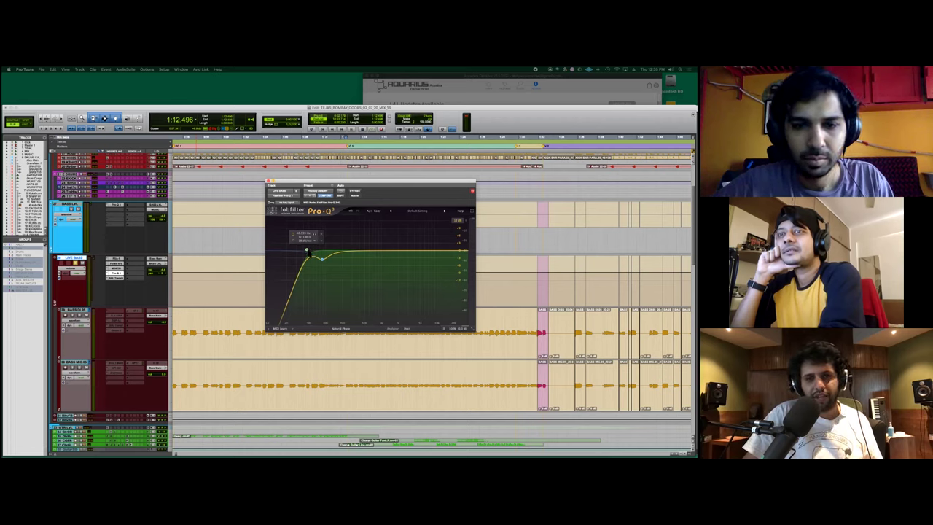
scroll(308, 252, down, 2)
scroll(308, 252, up, 1)
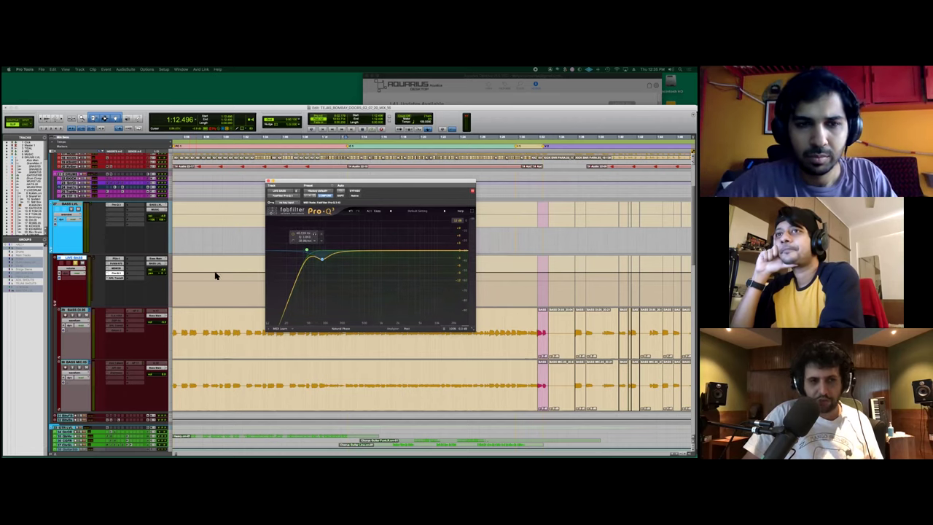
Step: Open LIVE BASS's SPL Transient Designer, re-enable the bypassed inserts and play the bass from 1:12.496 before stopping
click(116, 279)
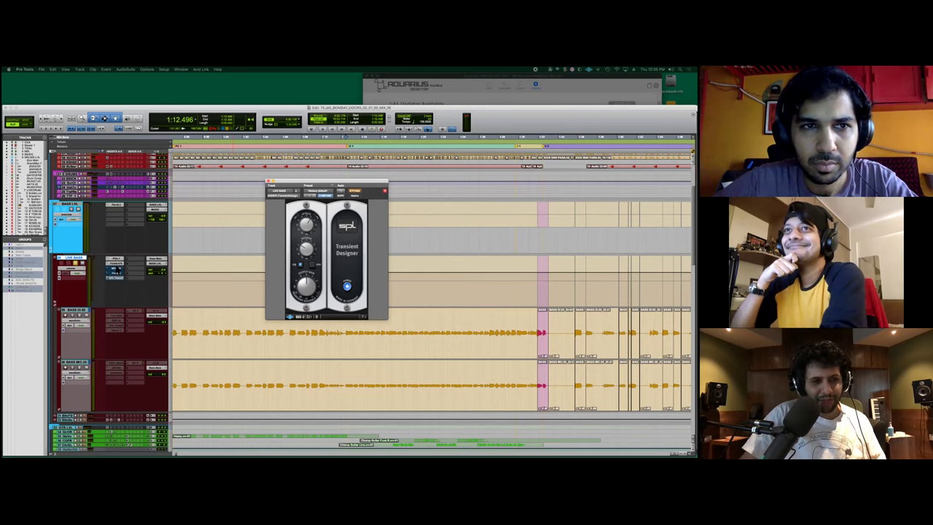
click(115, 268)
key(space)
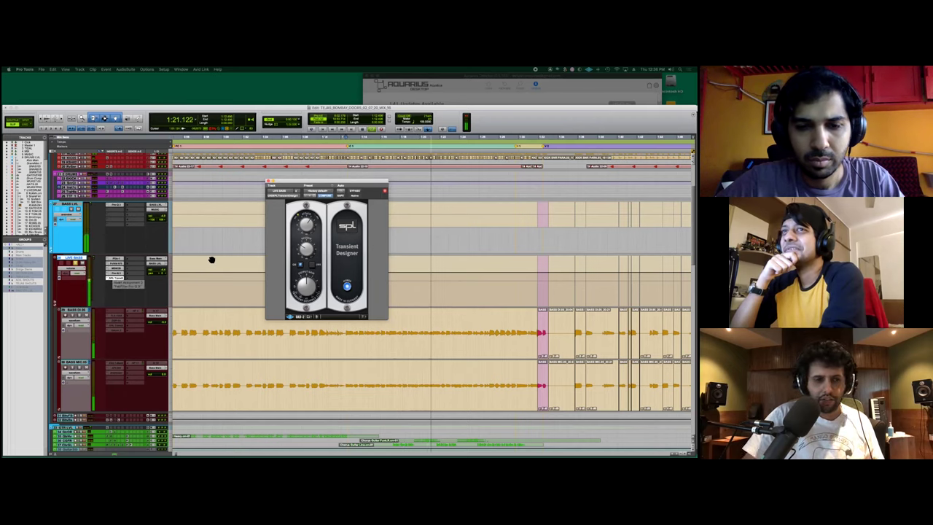
key(space)
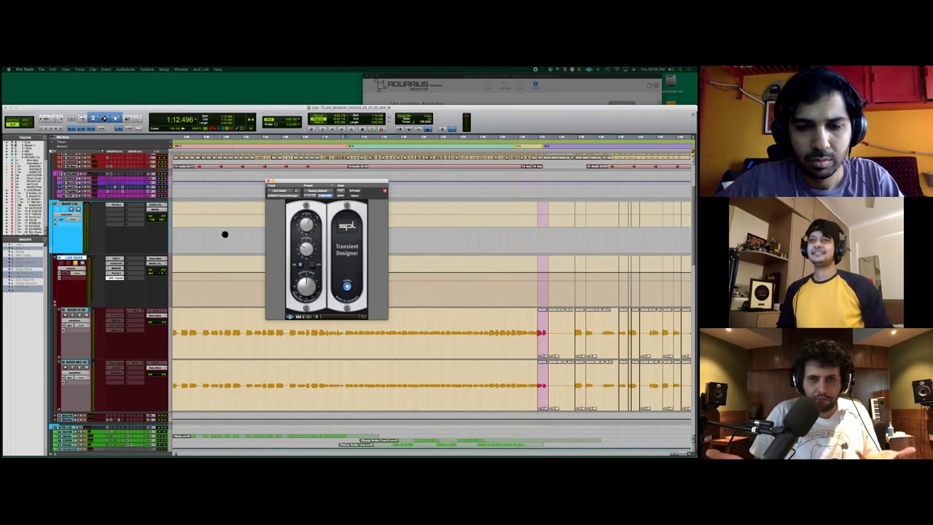
Step: Play the session from 1:12.496, bring the drum channels into view in the Mix window and close the Transient Designer
scroll(111, 218, up, 5)
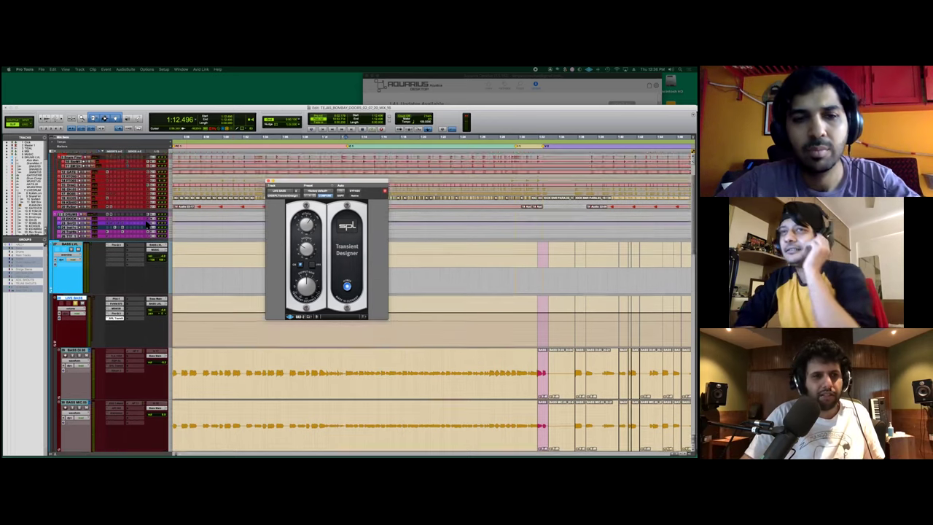
key(space)
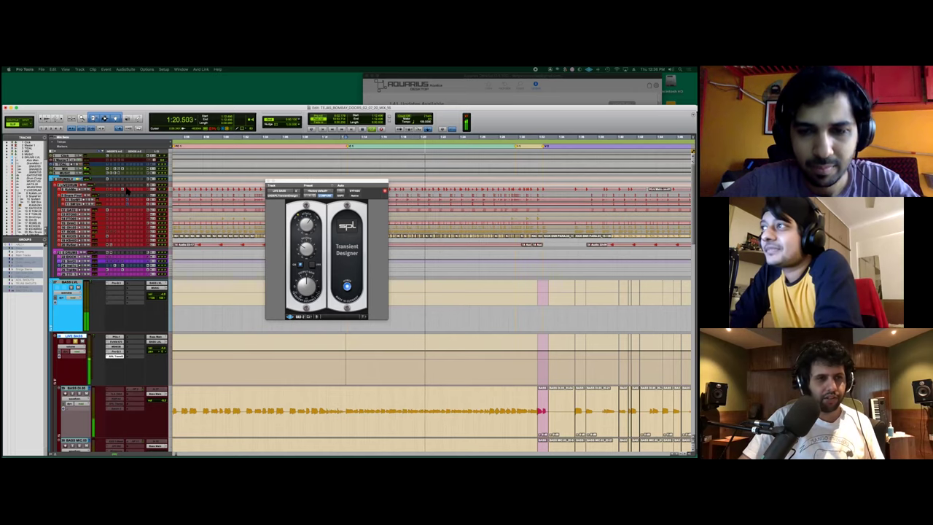
key(super+equal)
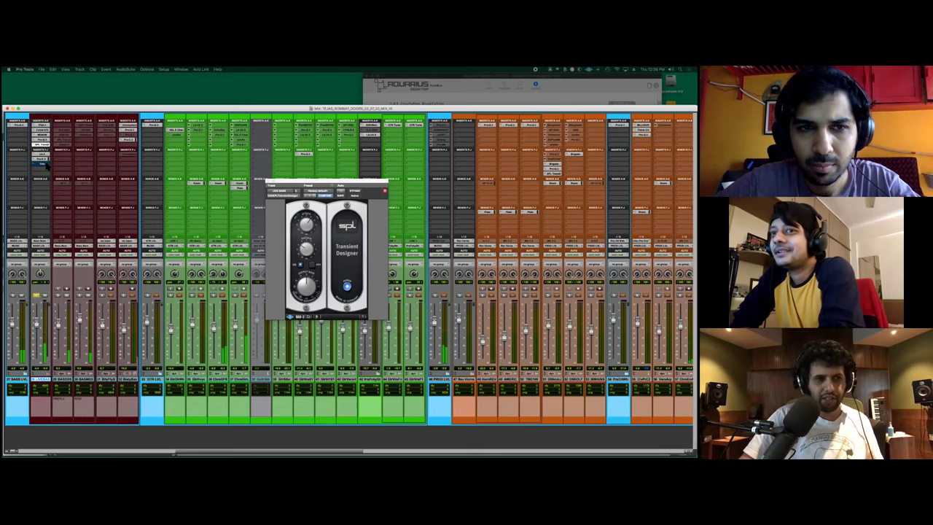
scroll(273, 181, left, 10)
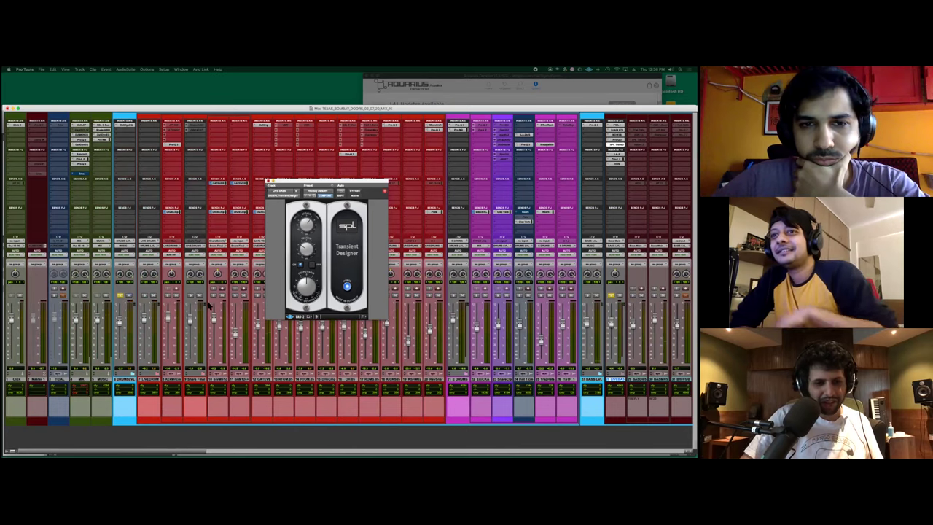
click(271, 182)
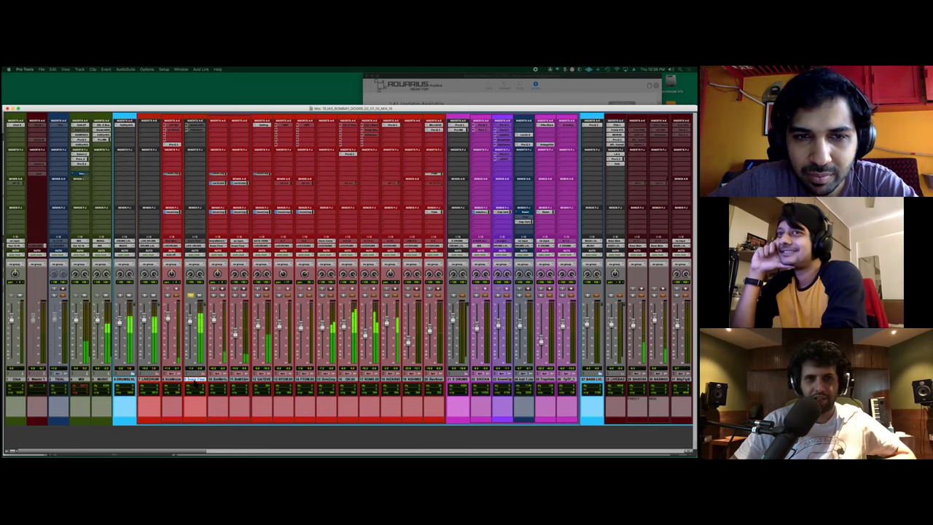
Step: Unfreeze the Snare Final track in the Mix window
key(super+Tab)
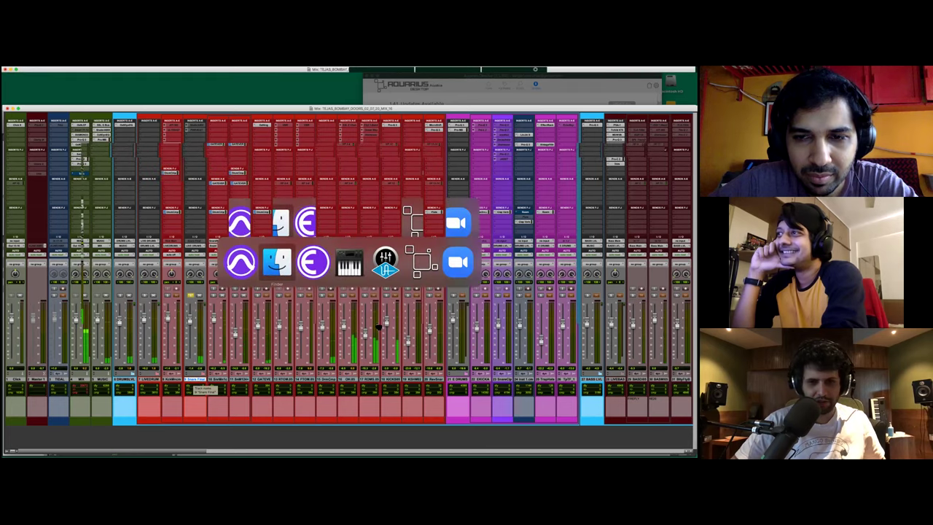
key(super+Tab)
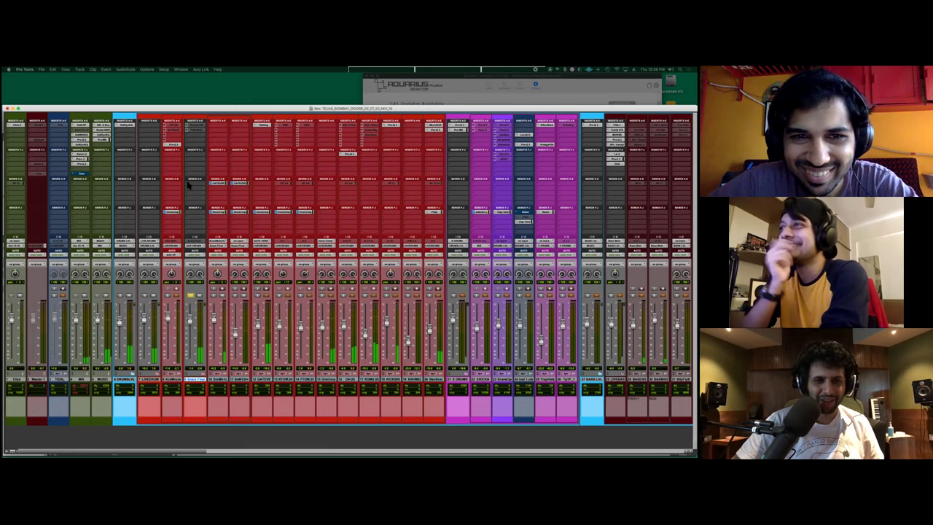
right_click(191, 380)
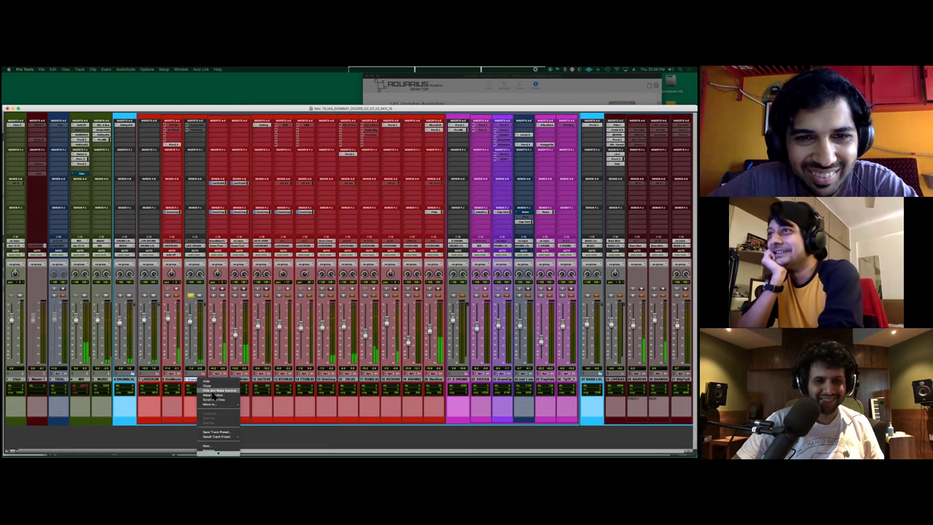
click(188, 377)
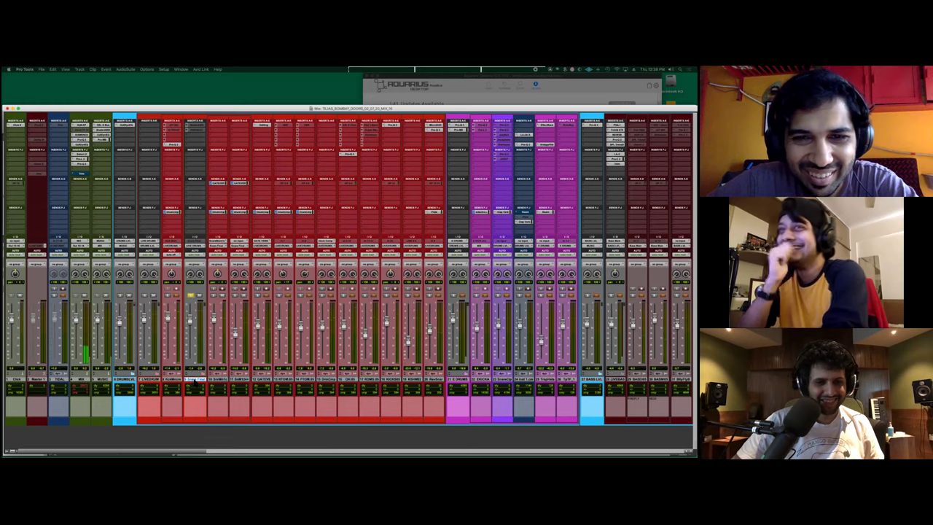
right_click(191, 378)
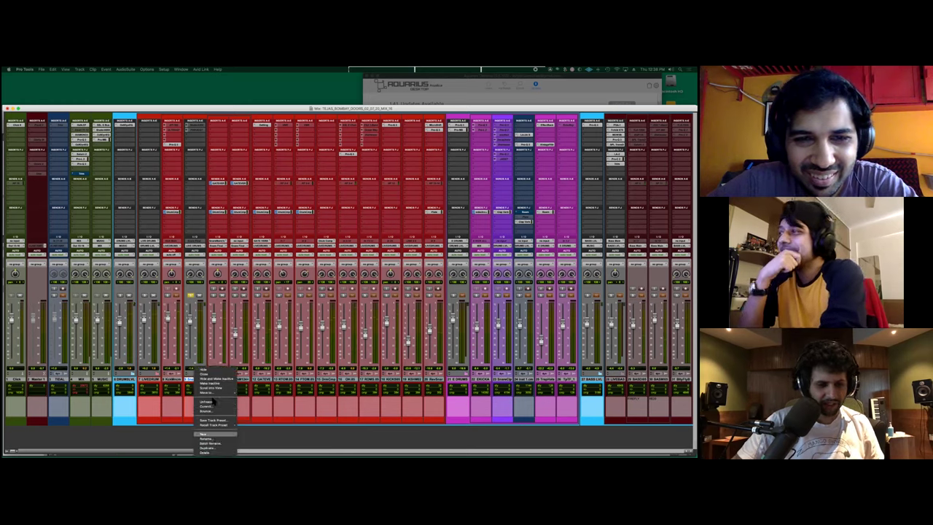
click(216, 379)
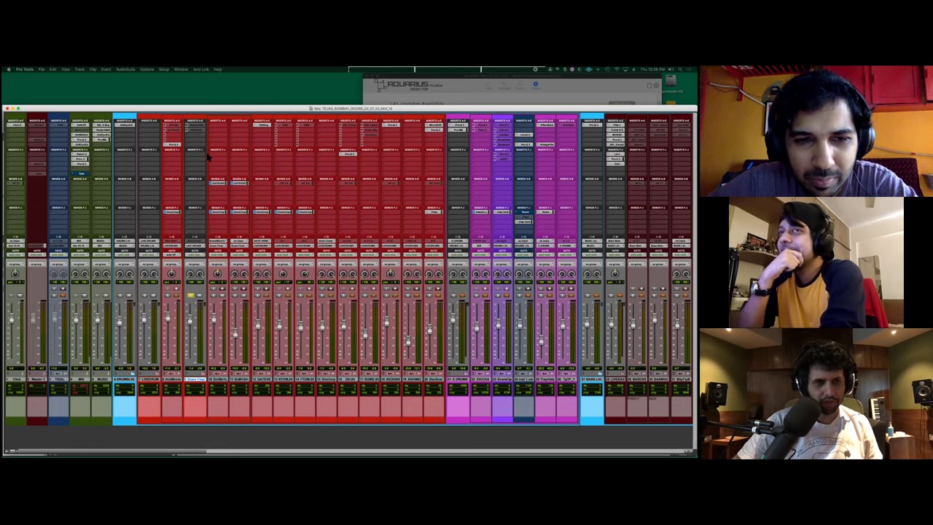
Step: Open the Studer A800 insert on the Snare Final track and move its window clear of the track's inserts
click(195, 130)
click(195, 129)
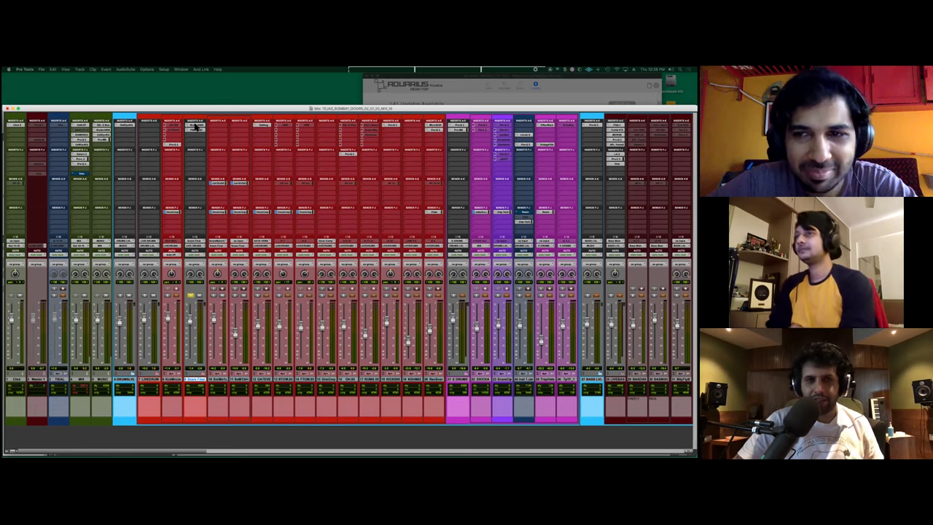
click(195, 127)
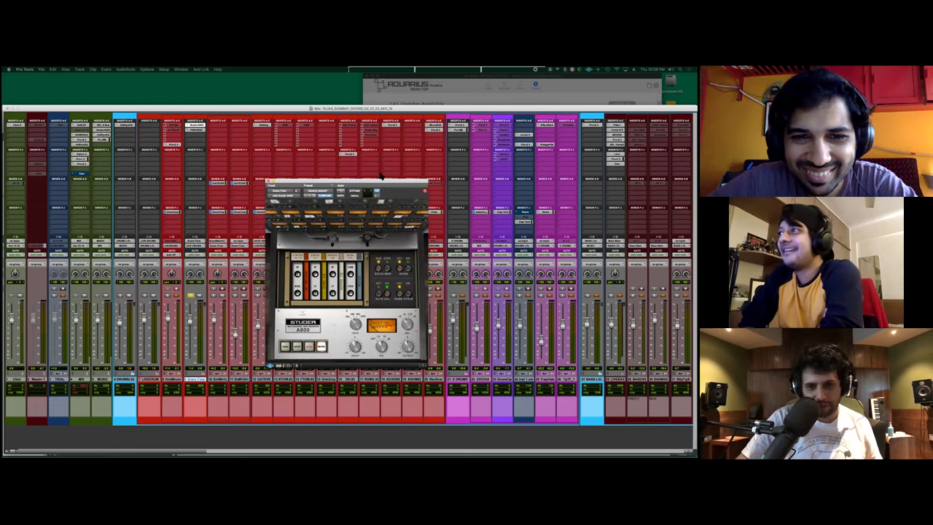
drag(384, 177, 376, 142)
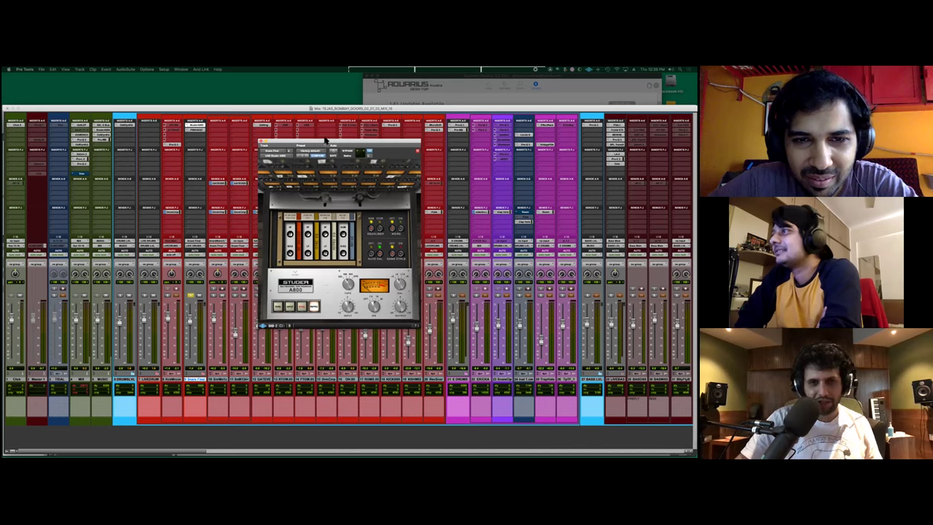
drag(317, 143, 372, 124)
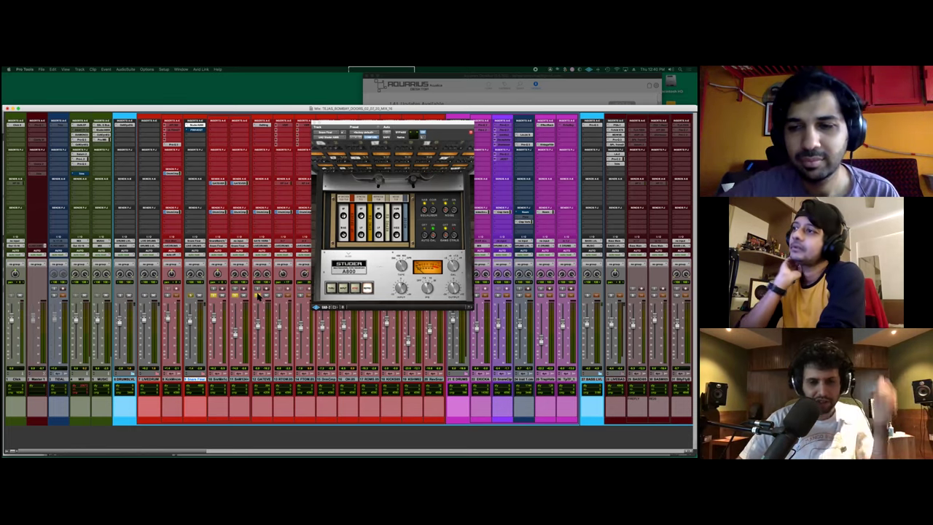
Step: View the preamp and EQ plugin in the Snare Final track's second insert slot and close it
scroll(258, 295, right, 1)
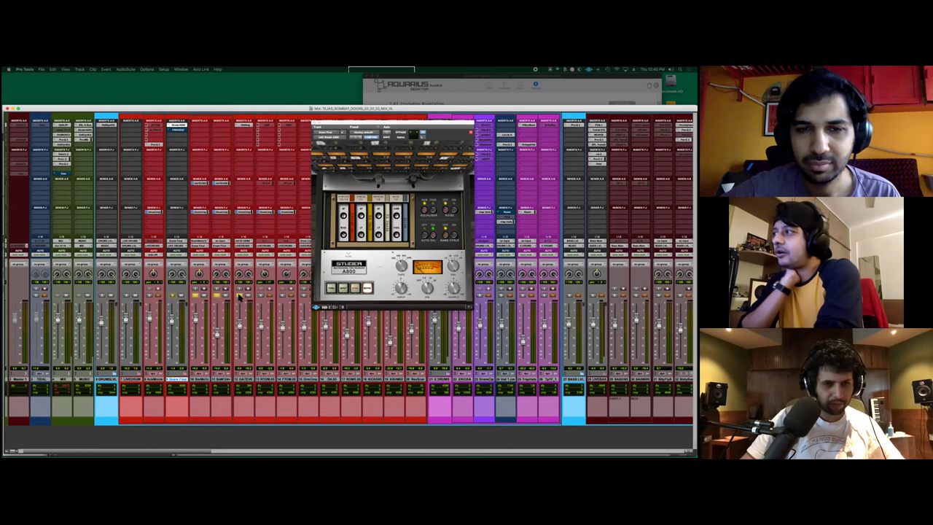
click(181, 129)
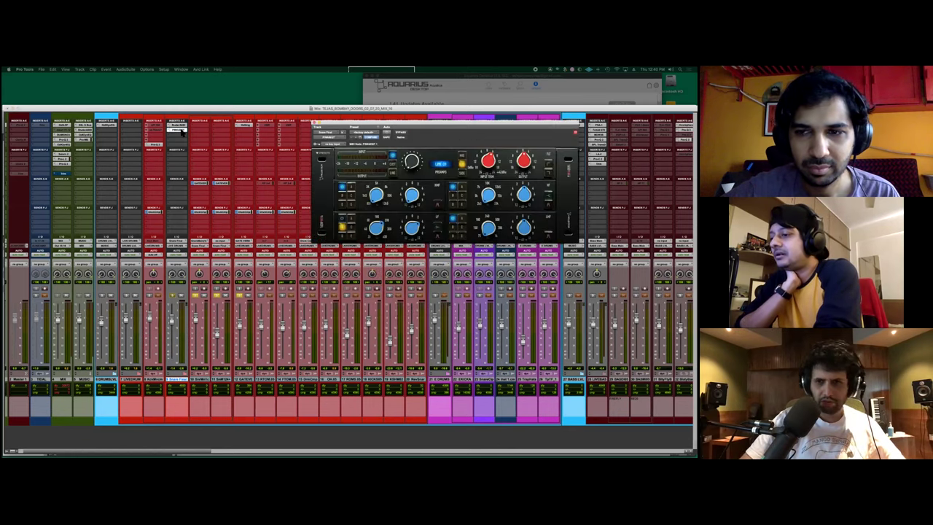
click(182, 129)
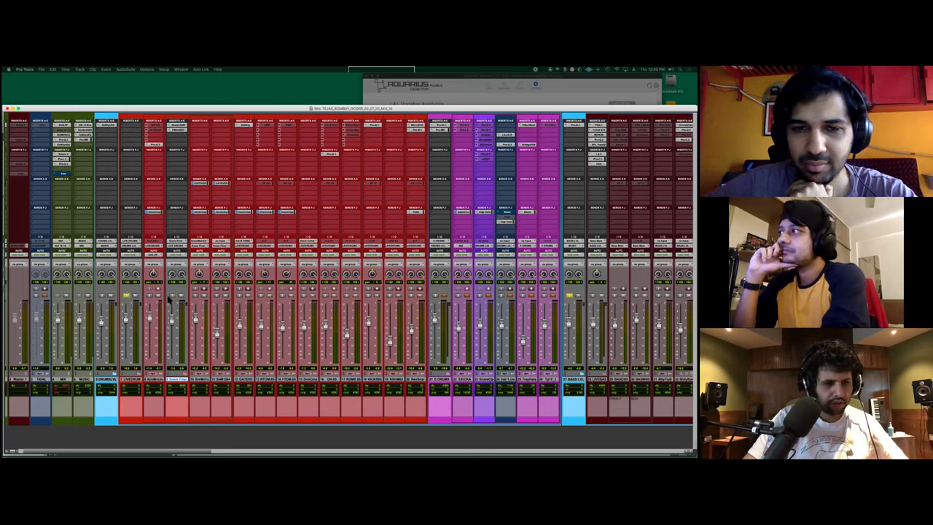
Step: Play the soloed live drums and bass level tracks, check the Edit window's timeline and return to the Mix window
key(space)
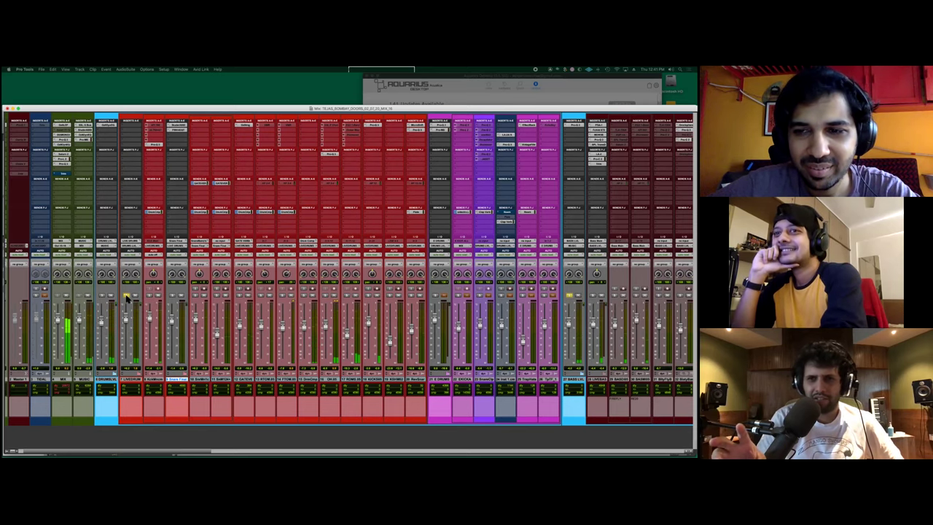
key(super+equal)
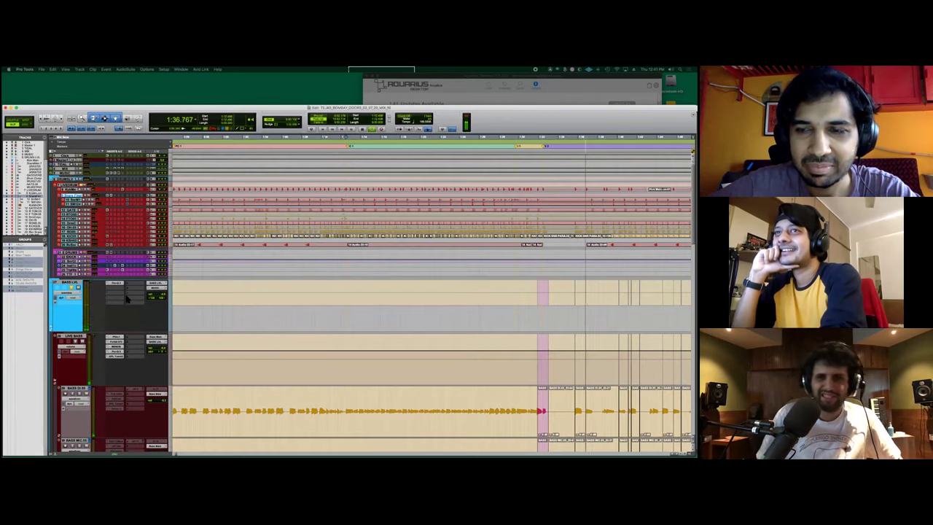
key(super+equal)
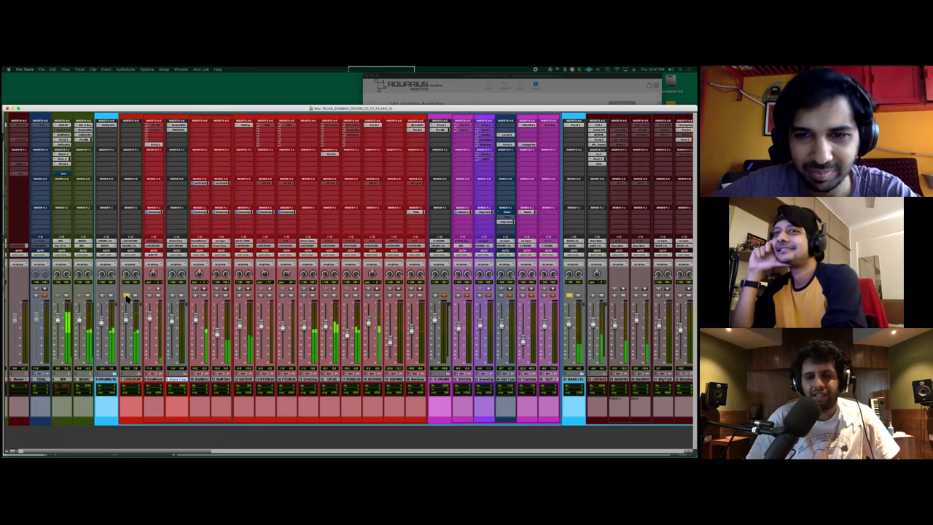
Step: Browse the Mix window's channels from the drums past the bass and guitars to the production and vocal tracks
scroll(398, 291, right, 5)
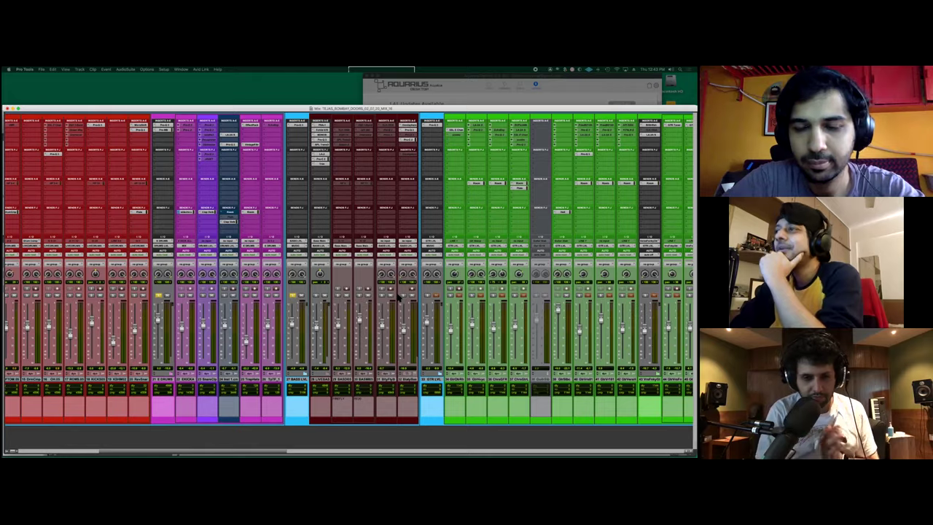
scroll(398, 298, right, 10)
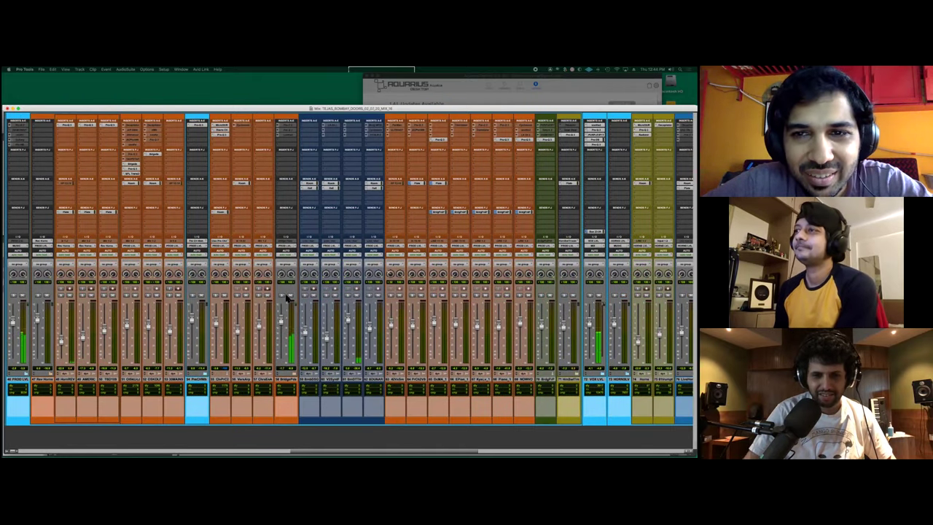
scroll(394, 308, right, 1)
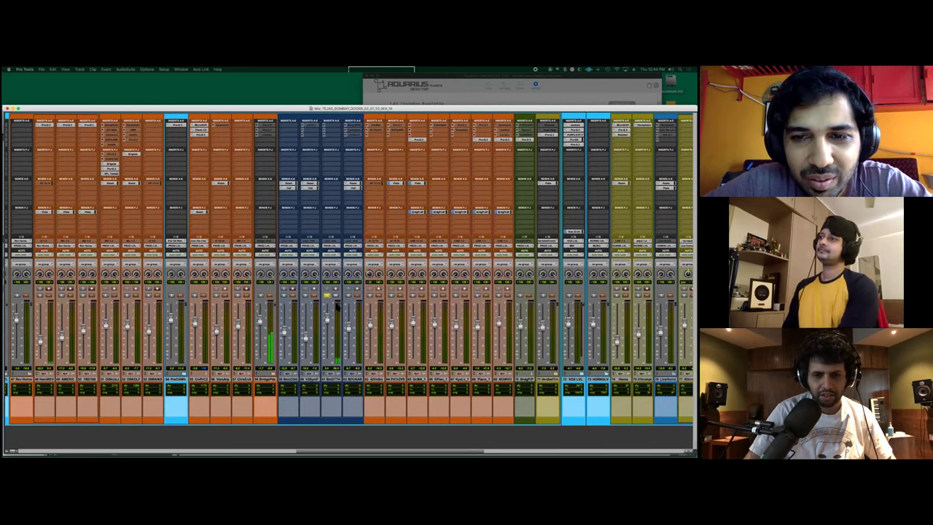
scroll(336, 306, right, 1)
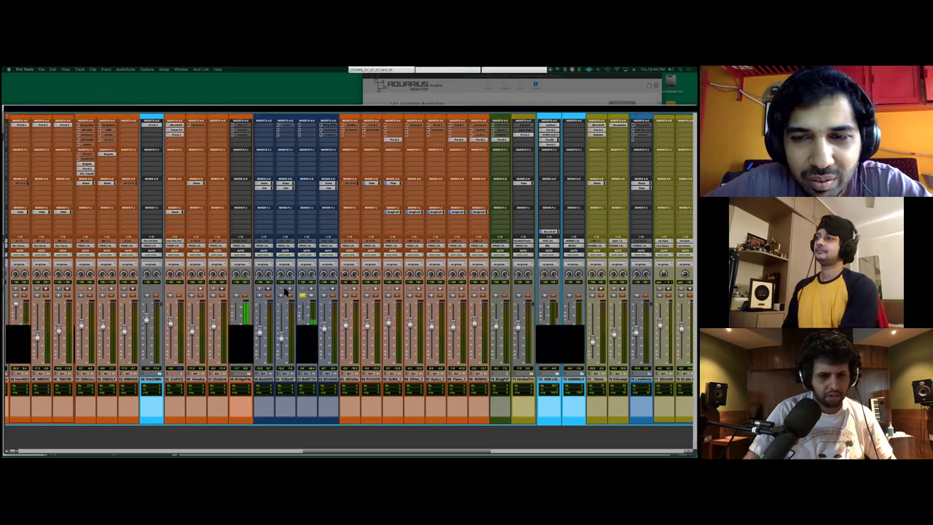
scroll(382, 315, right, 3)
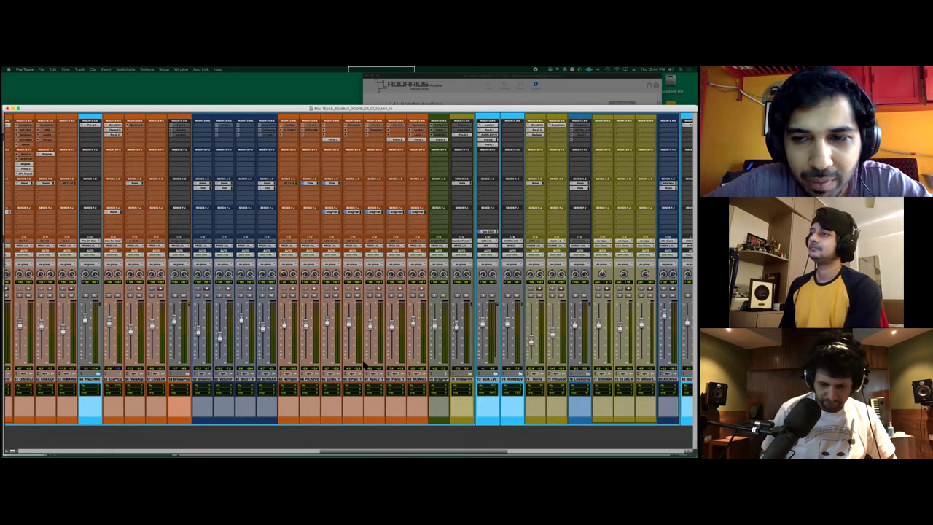
Step: Switch to the Edit window, go to the production tracks and reduce their track heights
key(super+equal)
scroll(415, 368, down, 5)
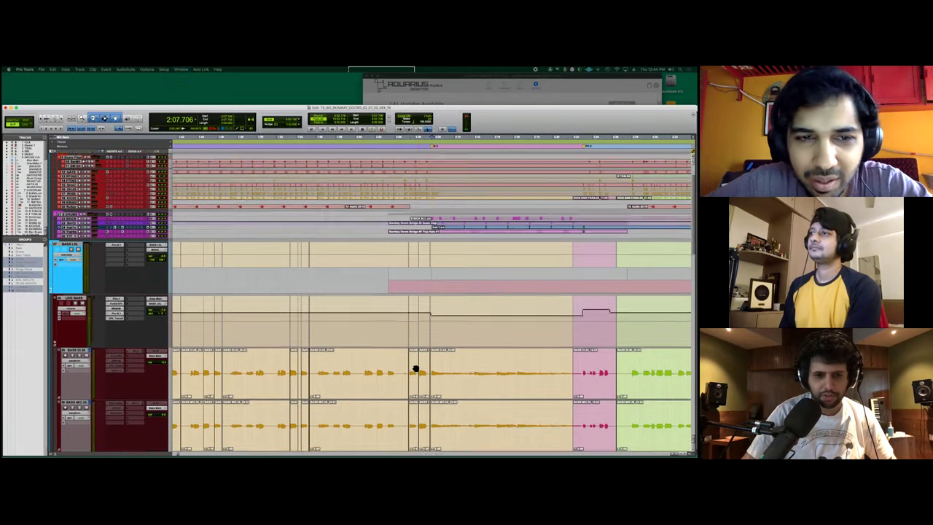
scroll(415, 368, down, 4)
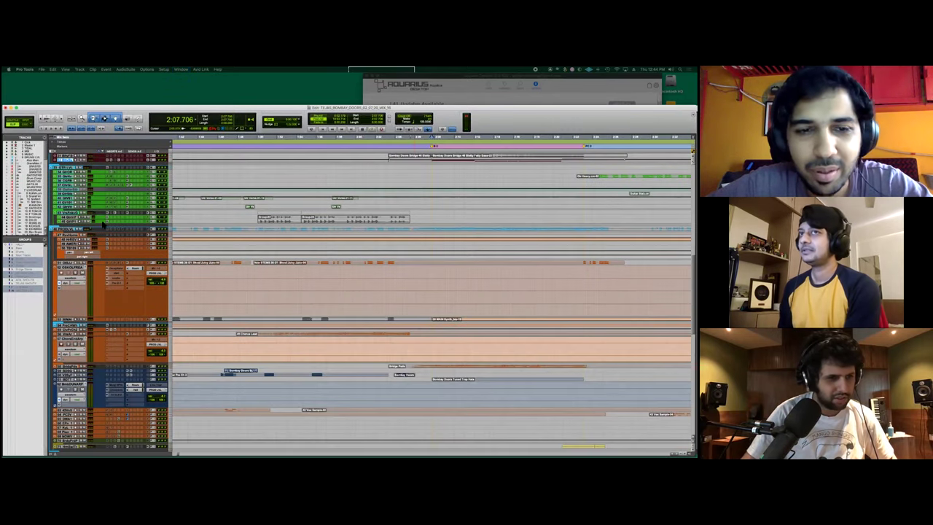
scroll(104, 226, down, 3)
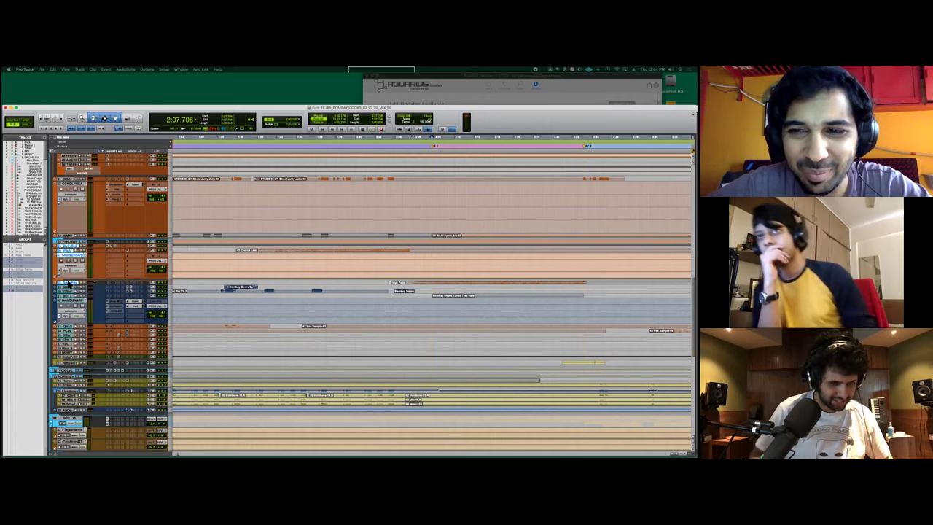
key(ctrl+Up)
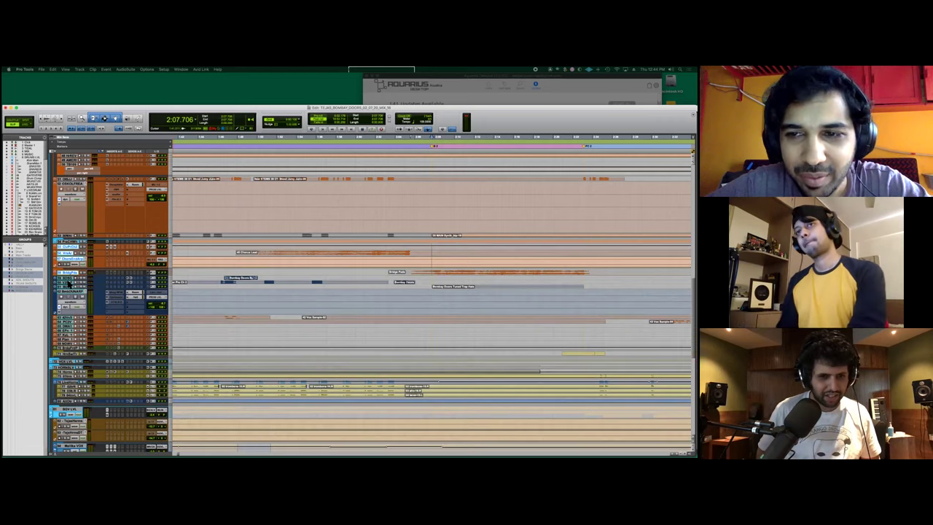
key(ctrl+Up)
key(ctrl+Up)
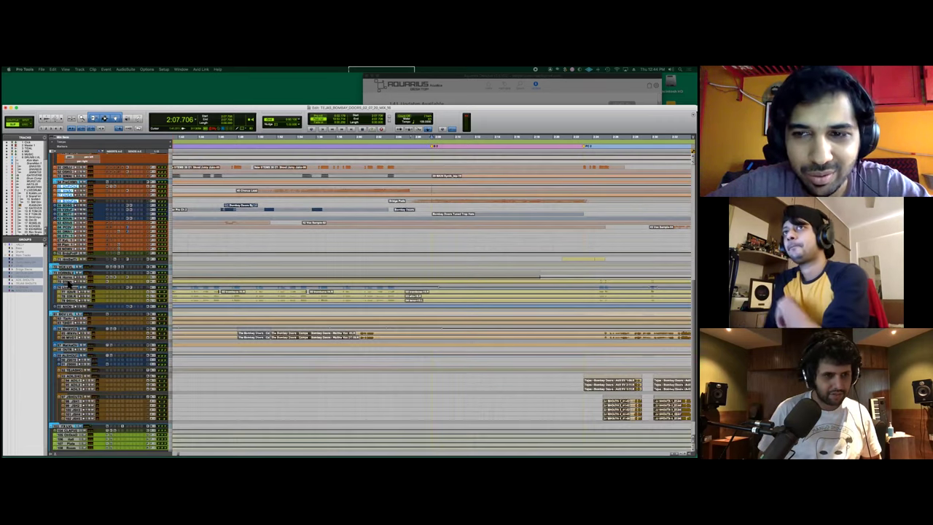
Step: Select the block of production tracks from the clav down to the piano tracks and enlarge their heights to show the waveforms
drag(65, 195, 66, 250)
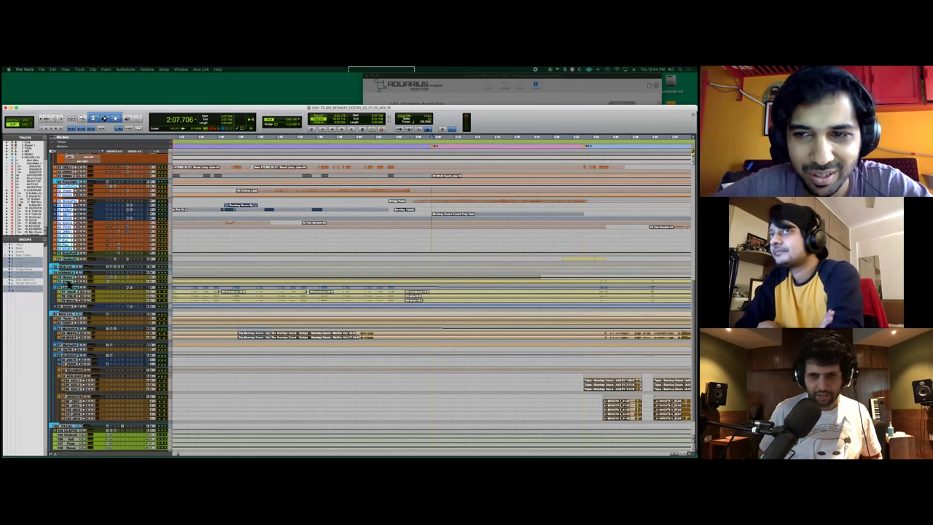
key(ctrl+Down)
key(ctrl+Down)
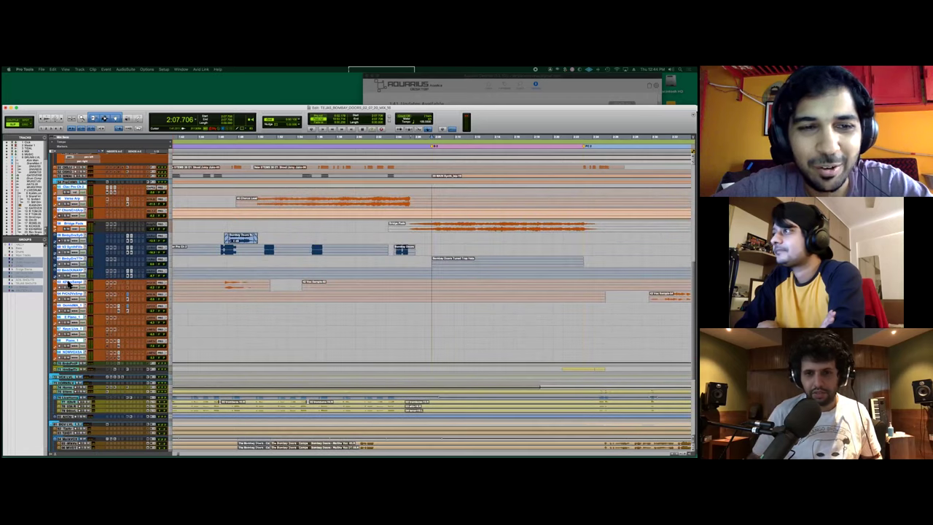
key(ctrl+Down)
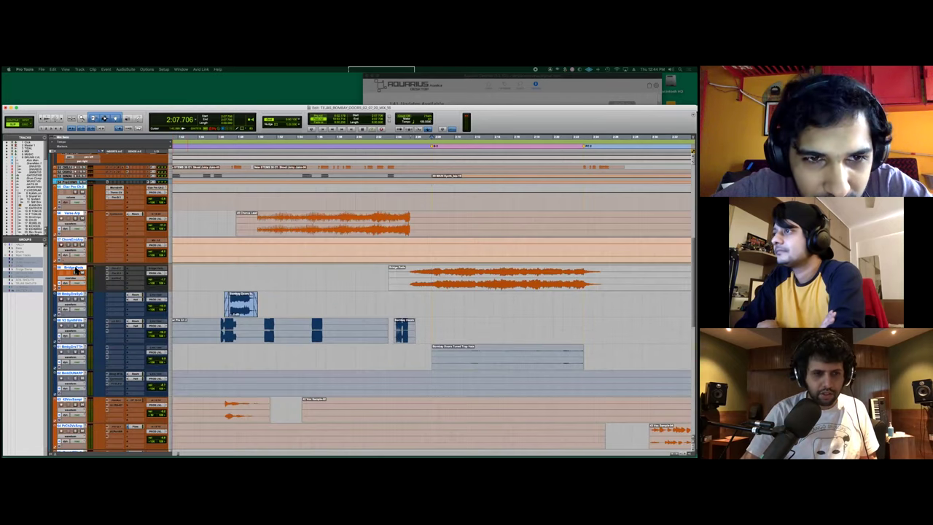
Step: Solo the Bridge Pads track and play it through the bridge section while looking over the neighbouring production tracks
click(78, 271)
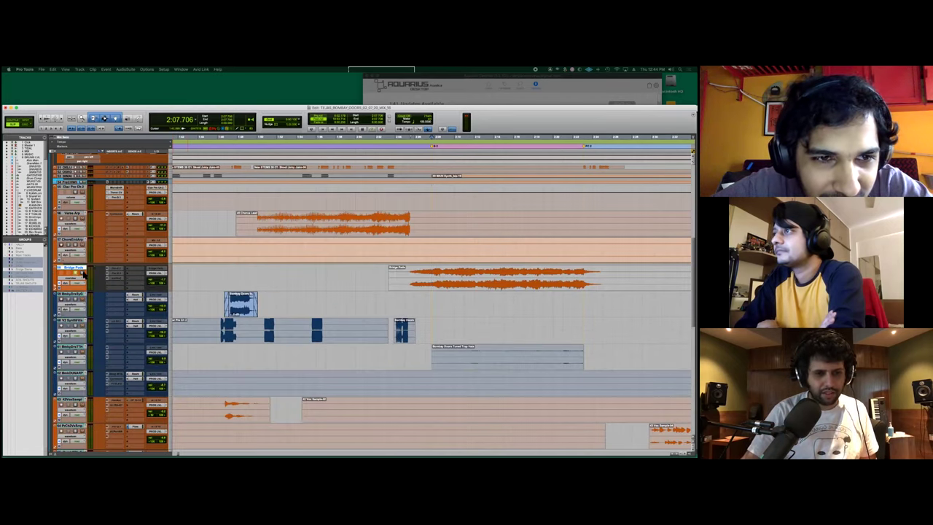
key(space)
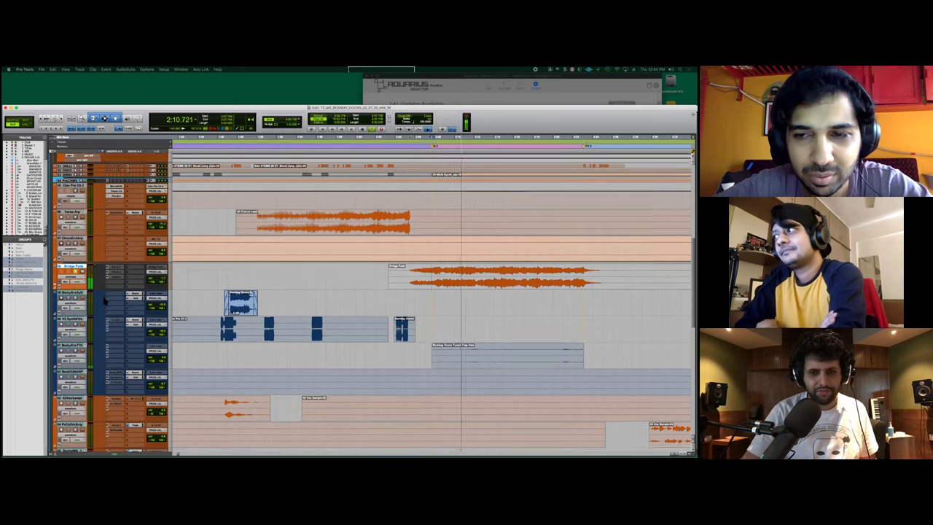
scroll(105, 298, down, 1)
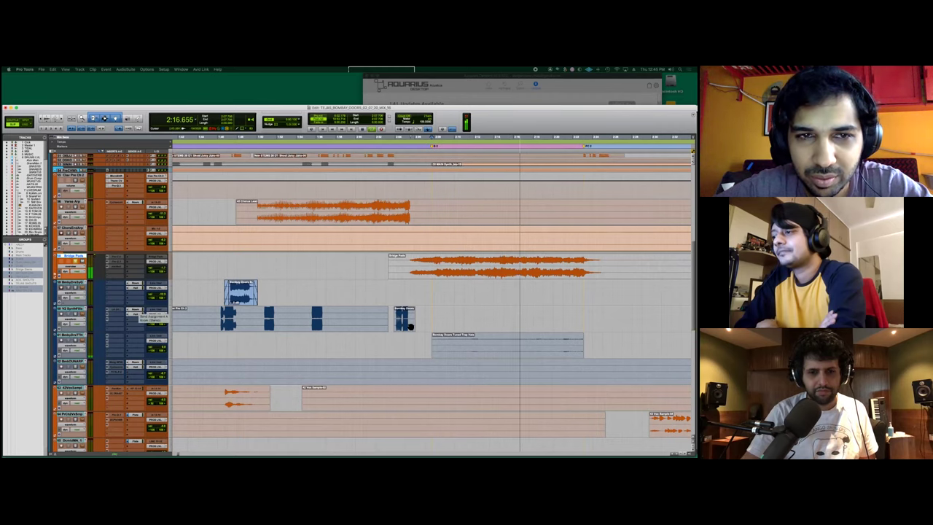
scroll(411, 326, down, 4)
scroll(410, 327, down, 8)
scroll(410, 327, left, 2)
scroll(410, 327, up, 10)
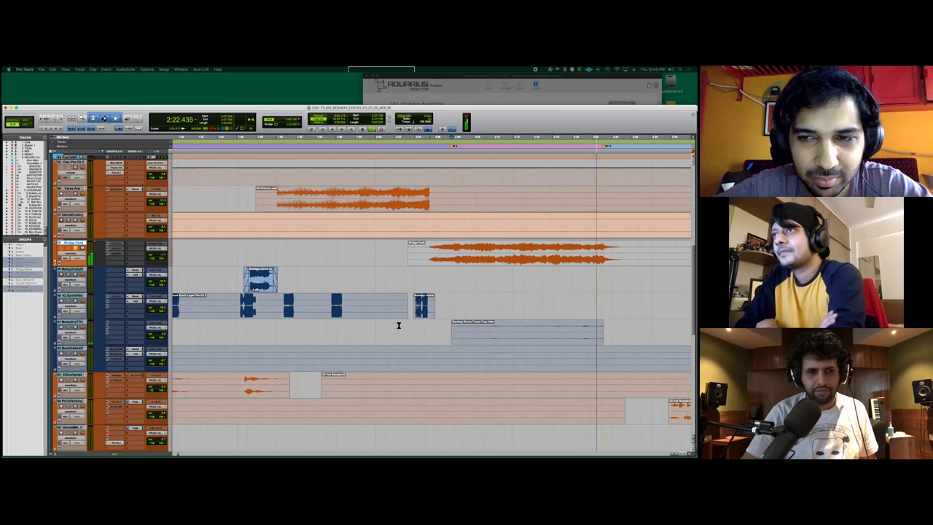
scroll(422, 301, up, 5)
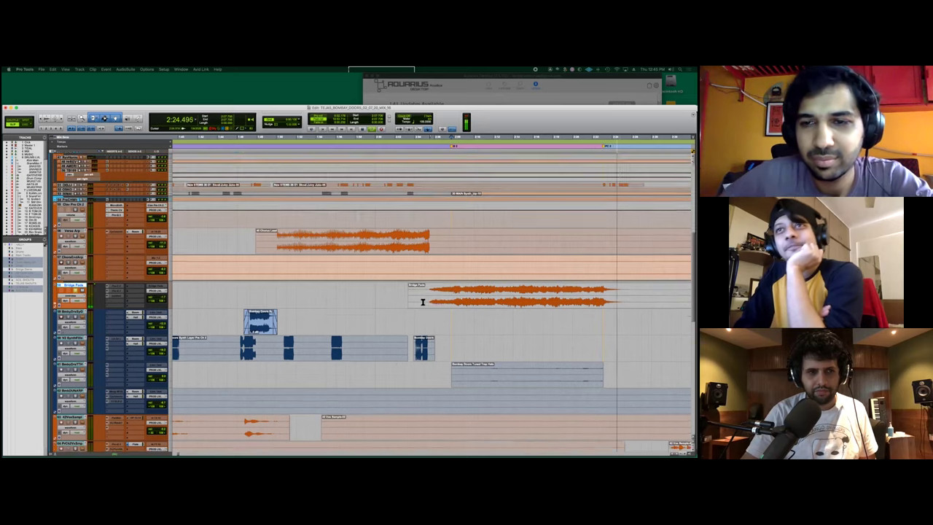
scroll(422, 301, up, 1)
key(space)
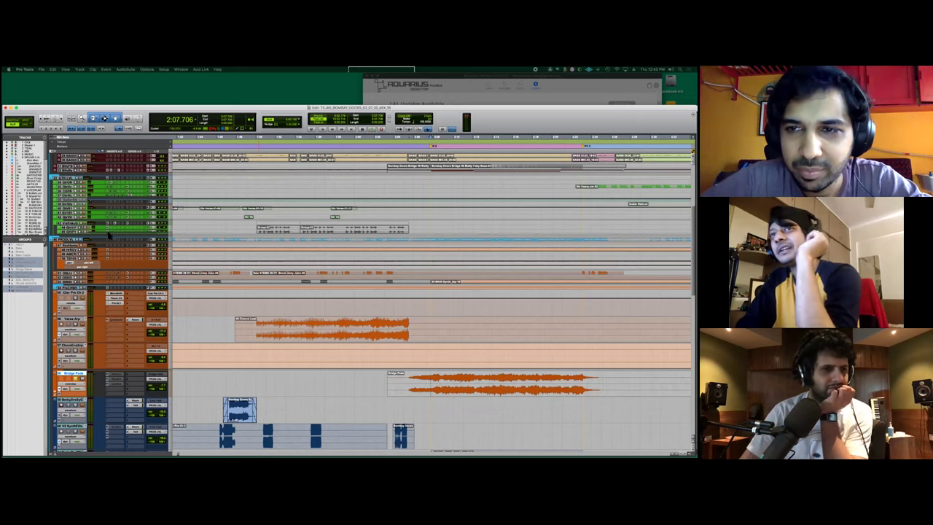
Step: Place the edit cursor near the start of the Bridge Pads waveform after checking the tracks above it
scroll(102, 234, up, 3)
scroll(109, 234, up, 2)
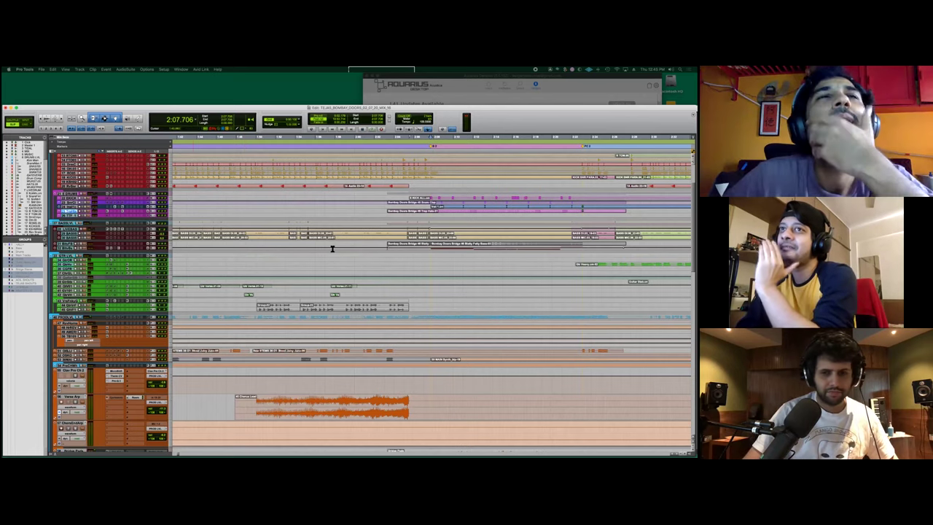
scroll(333, 248, down, 5)
scroll(333, 247, down, 9)
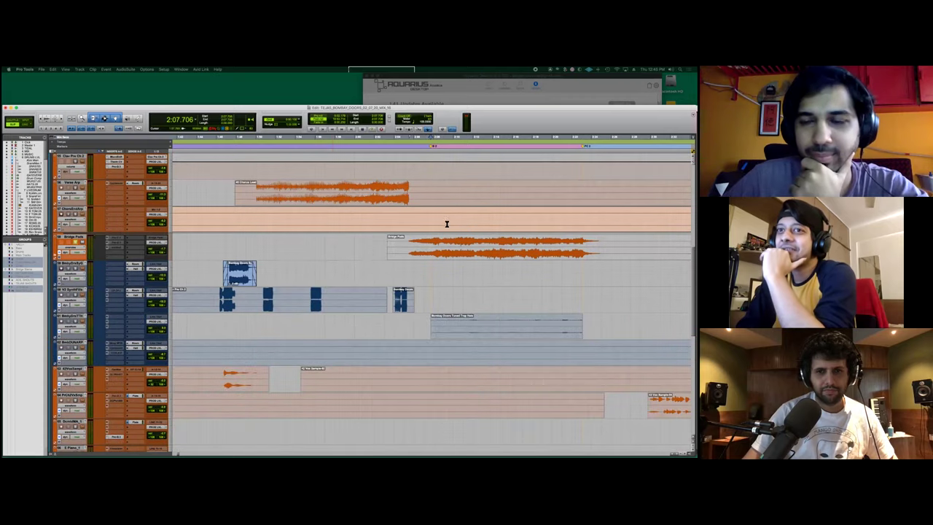
click(409, 240)
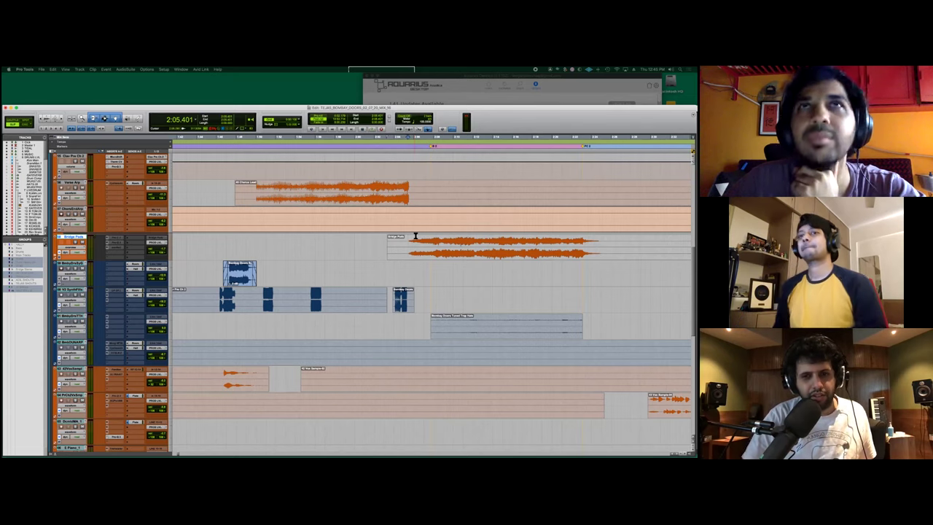
Step: Examine the production clips around the bridge, from Verse Arp to the piano tracks, and return to the drum and bass tracks
scroll(412, 240, up, 1)
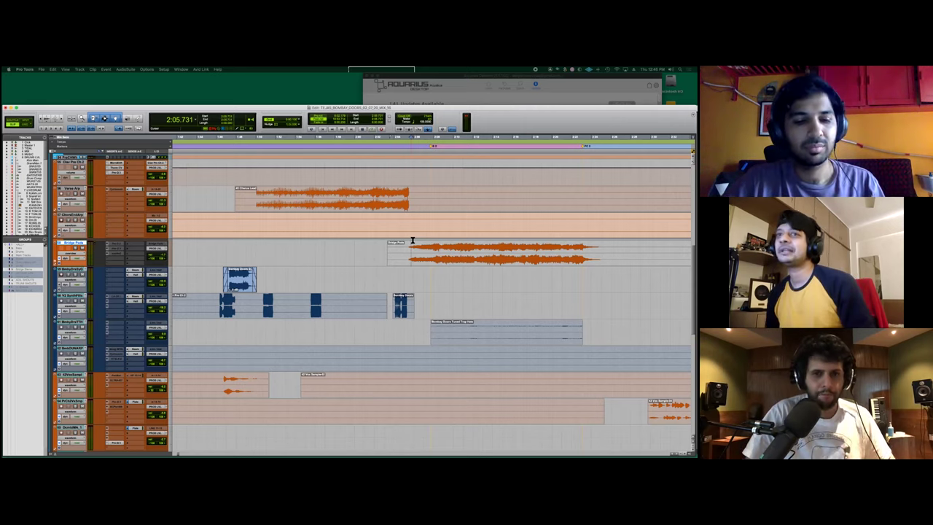
scroll(412, 240, up, 3)
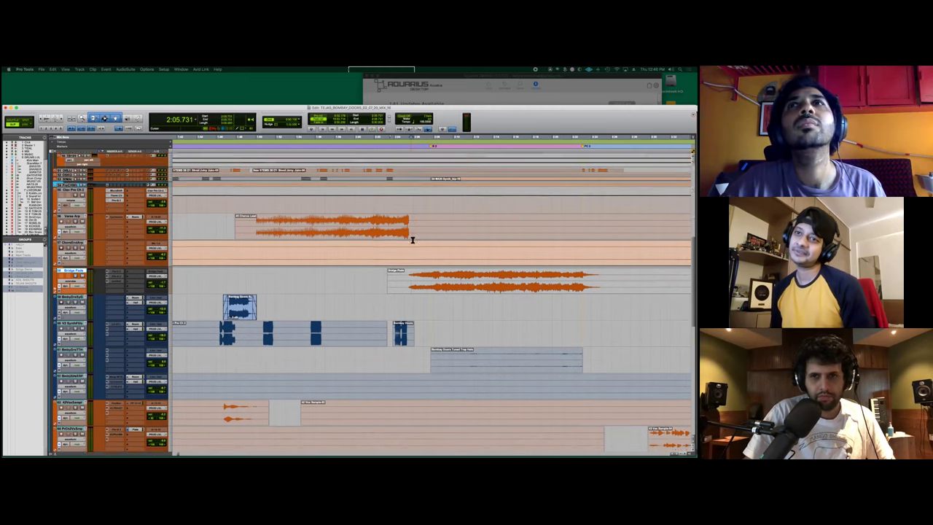
scroll(412, 240, down, 3)
scroll(412, 239, right, 5)
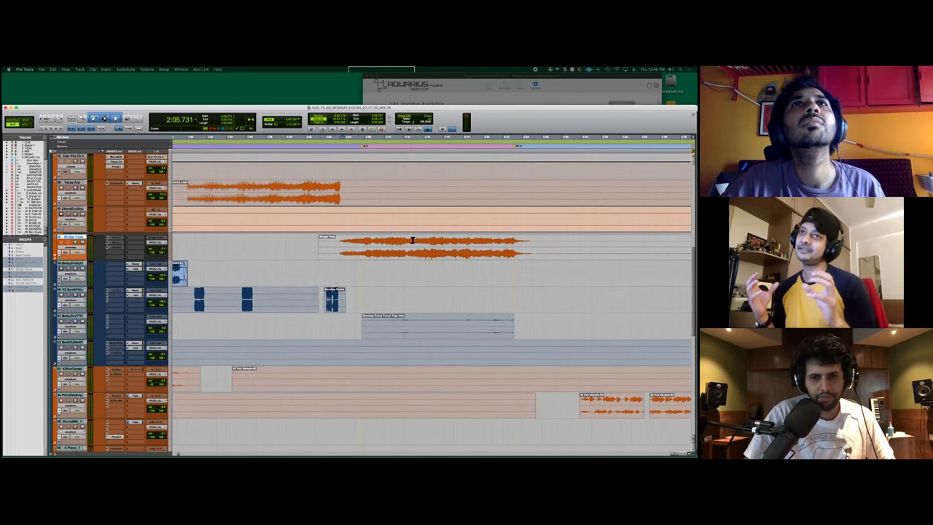
scroll(412, 240, down, 4)
scroll(411, 240, left, 2)
scroll(411, 240, up, 6)
scroll(412, 239, right, 1)
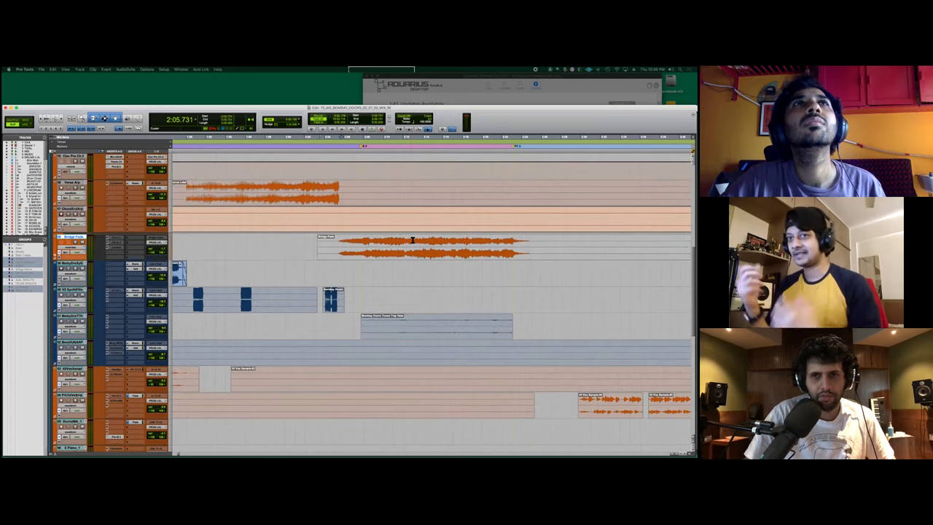
scroll(412, 239, down, 2)
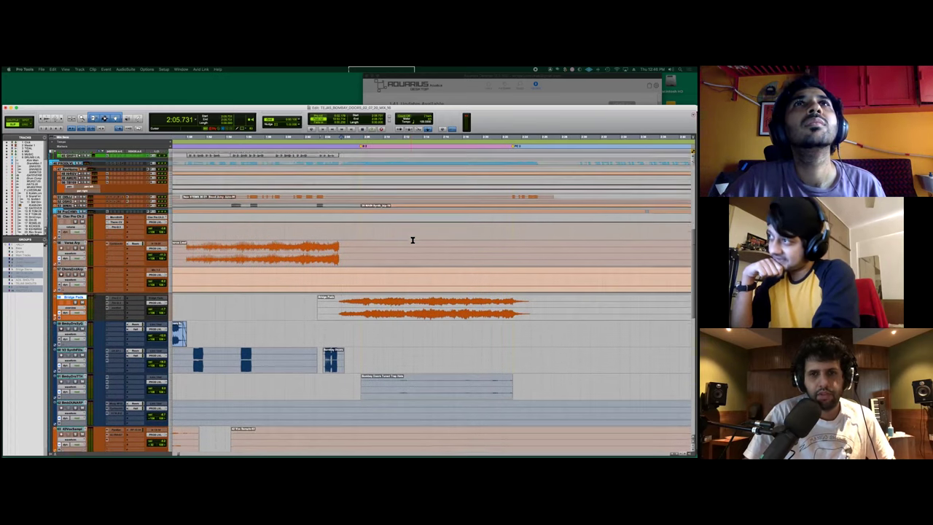
scroll(412, 240, down, 2)
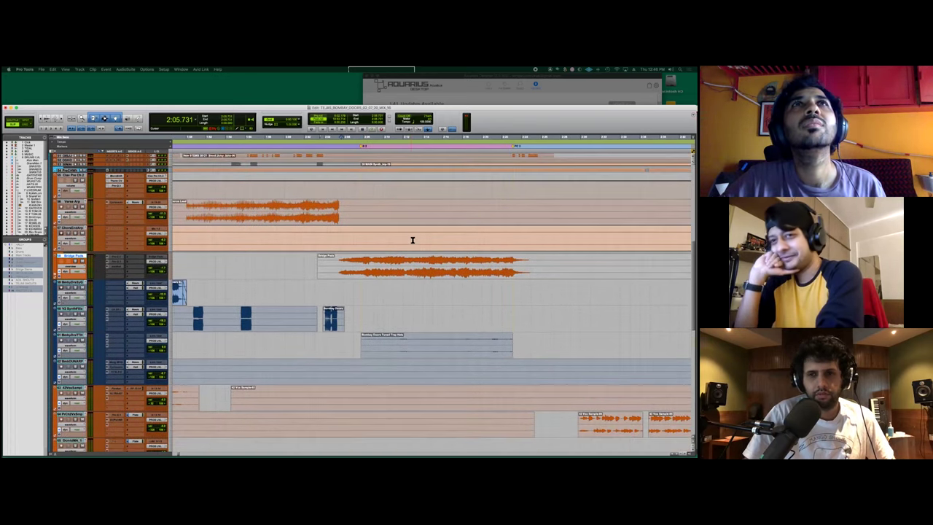
scroll(411, 240, right, 4)
scroll(412, 240, left, 4)
scroll(412, 239, down, 6)
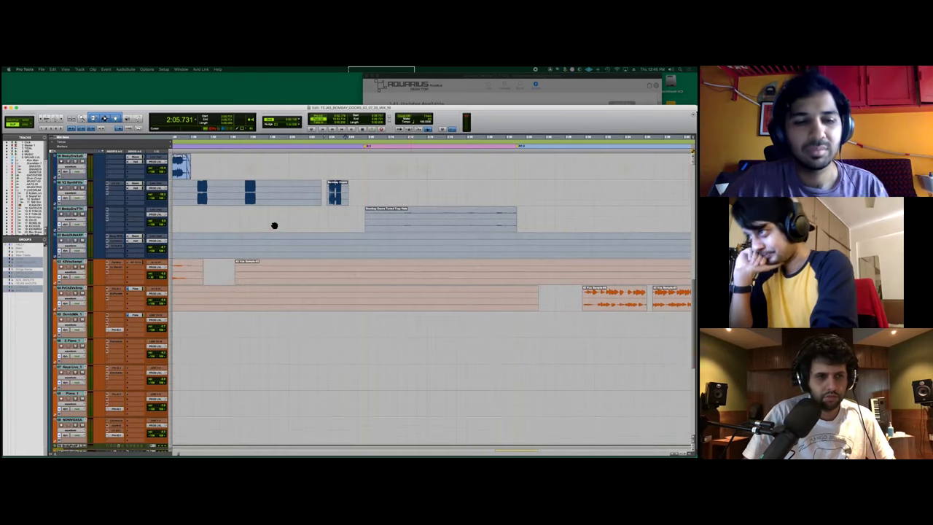
scroll(191, 207, down, 2)
scroll(191, 206, up, 20)
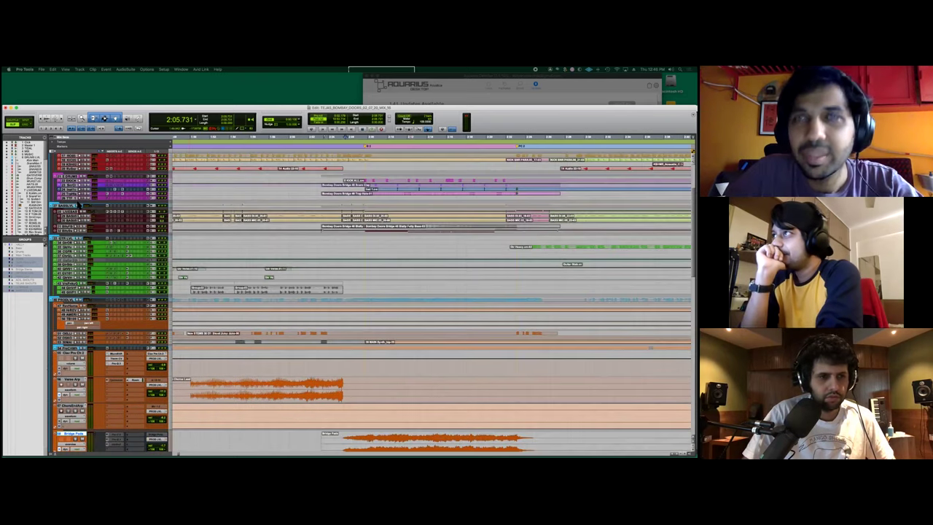
Step: Zoom the timeline out to show more song sections and enlarge the Trap Hats track and the track below it
scroll(80, 206, up, 2)
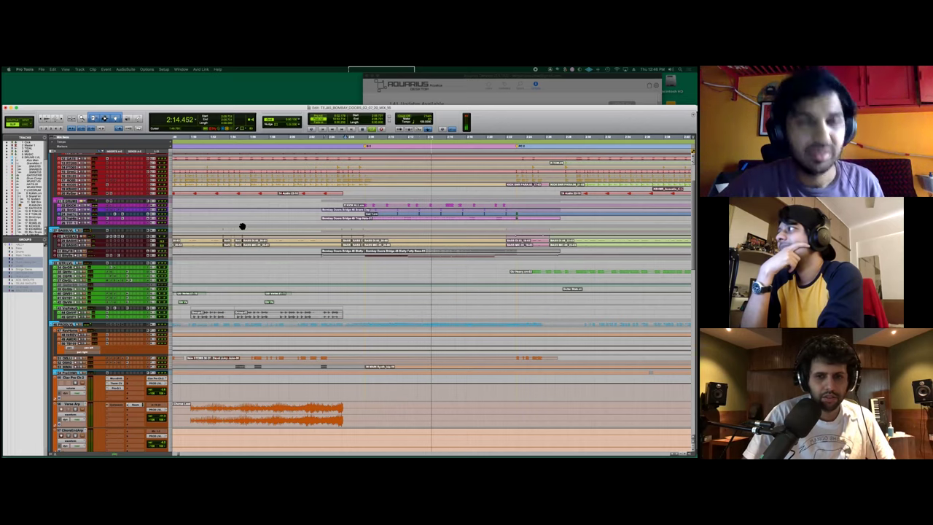
key(r)
key(r)
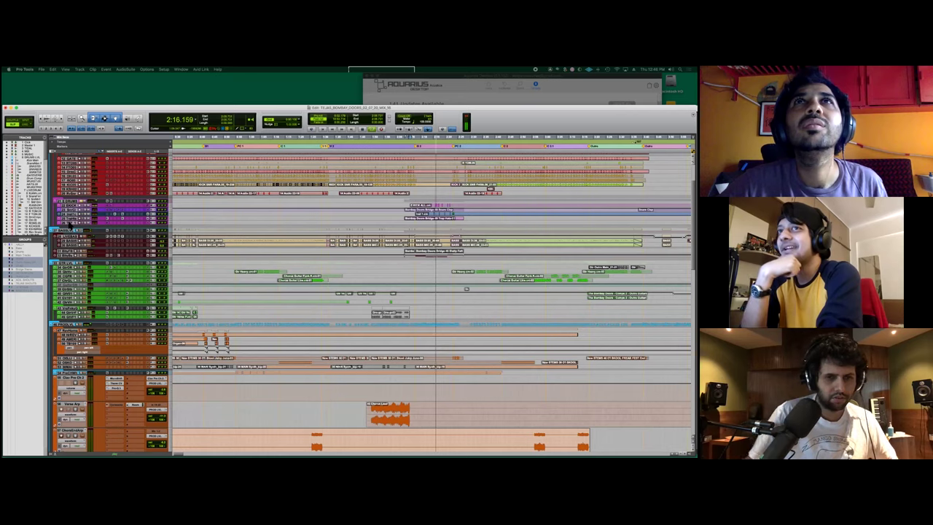
drag(72, 224, 73, 271)
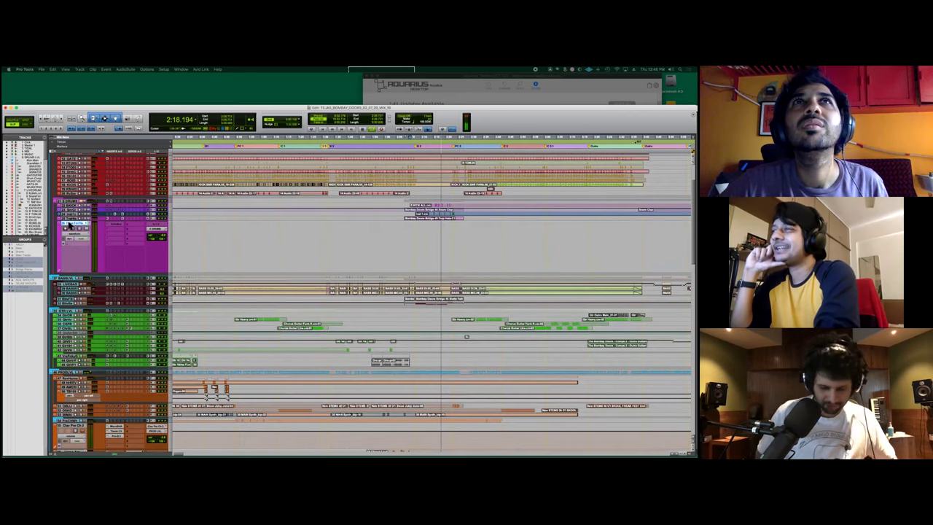
click(71, 220)
key(ctrl+Up)
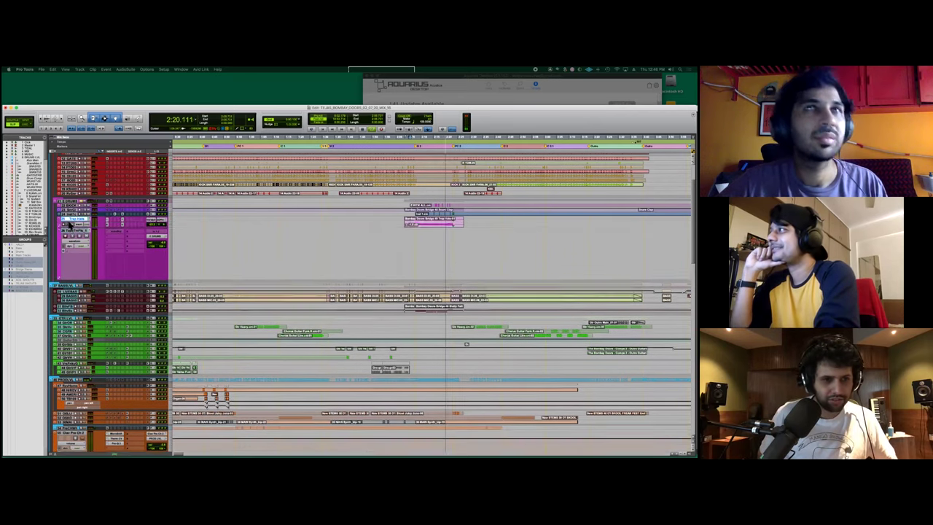
key(ctrl+Up)
key(ctrl+Up)
Step: Stop playback and play the Trap Hats clip from about 2:09
key(space)
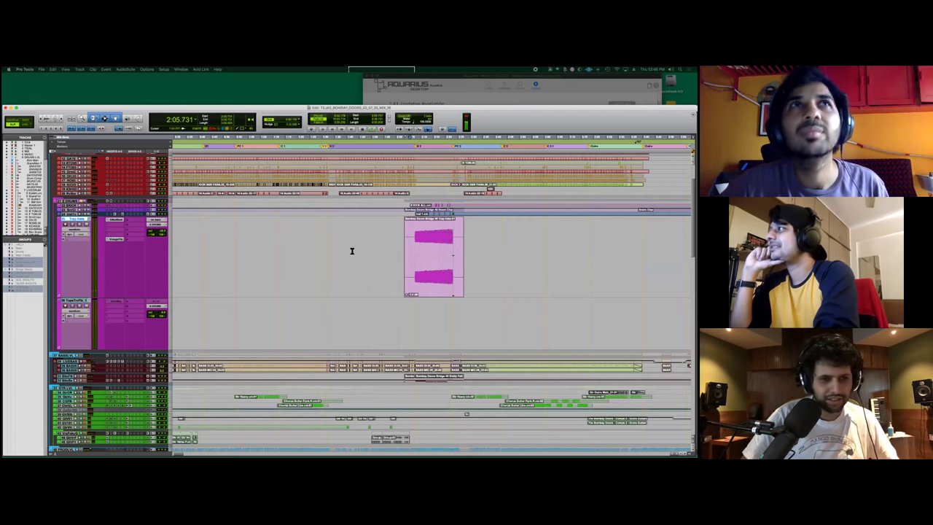
click(420, 231)
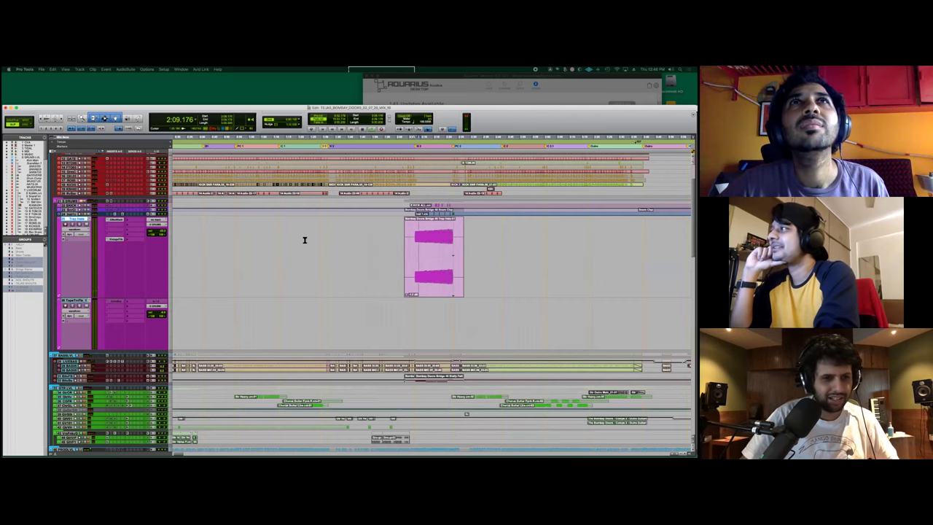
key(space)
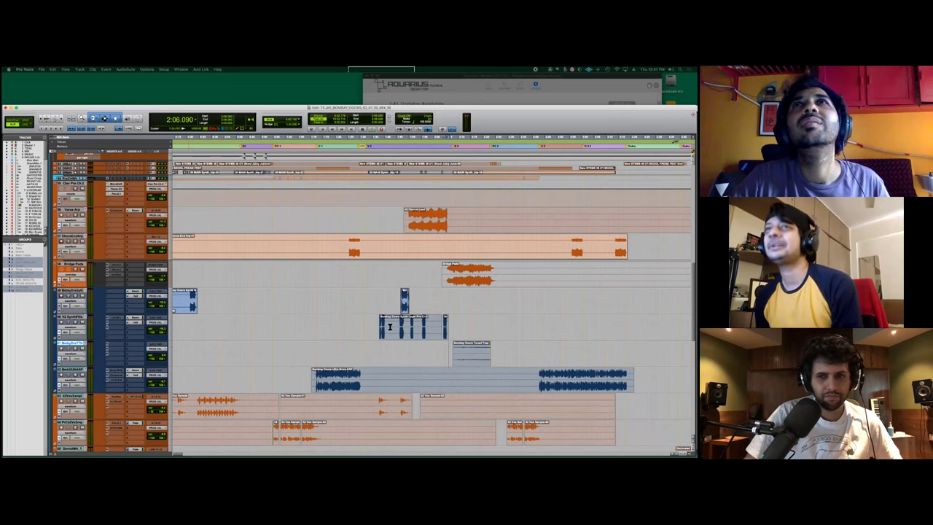
Step: Look across the production and guitar tracks' later sections and place the edit cursor at about 2:23
scroll(389, 327, right, 5)
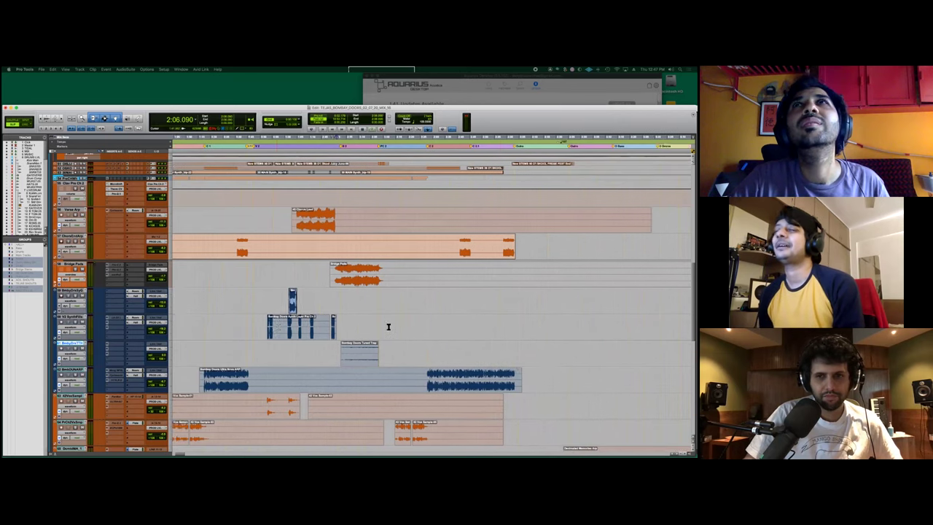
scroll(388, 327, up, 10)
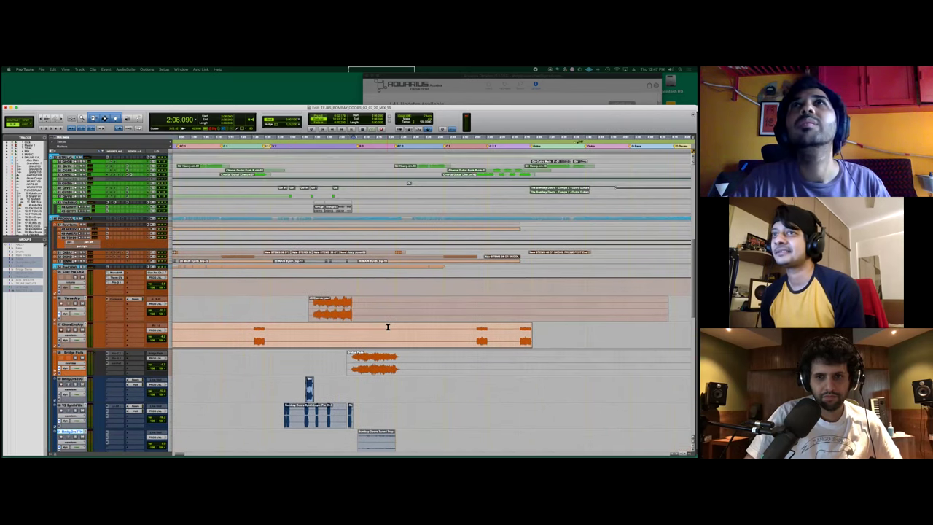
click(381, 230)
scroll(381, 230, down, 10)
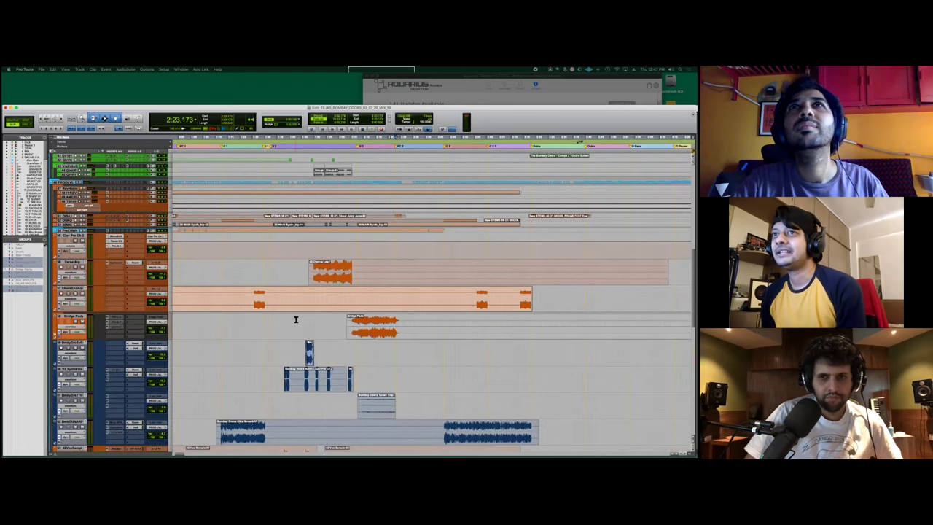
Step: Select the audible part of the Trap Hats clip in the bridge, from about 2:08 to 2:23
scroll(296, 319, down, 15)
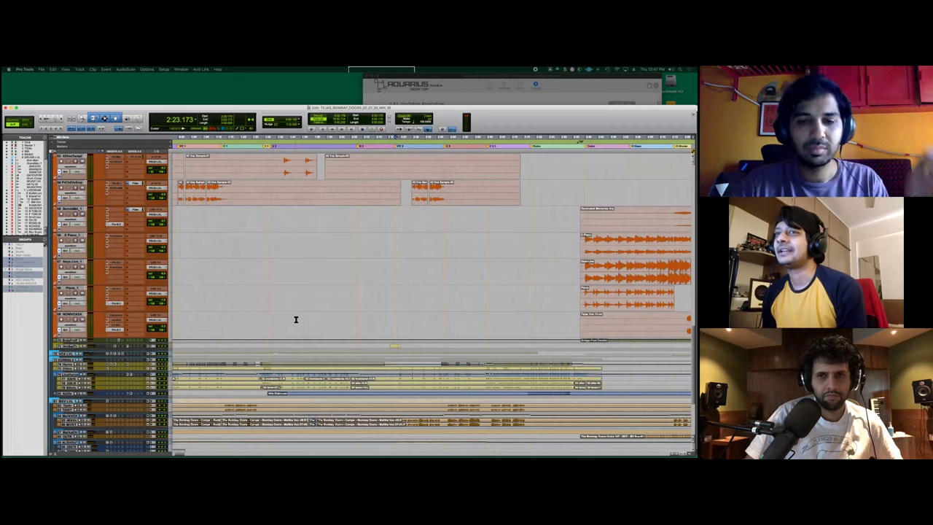
scroll(296, 319, up, 15)
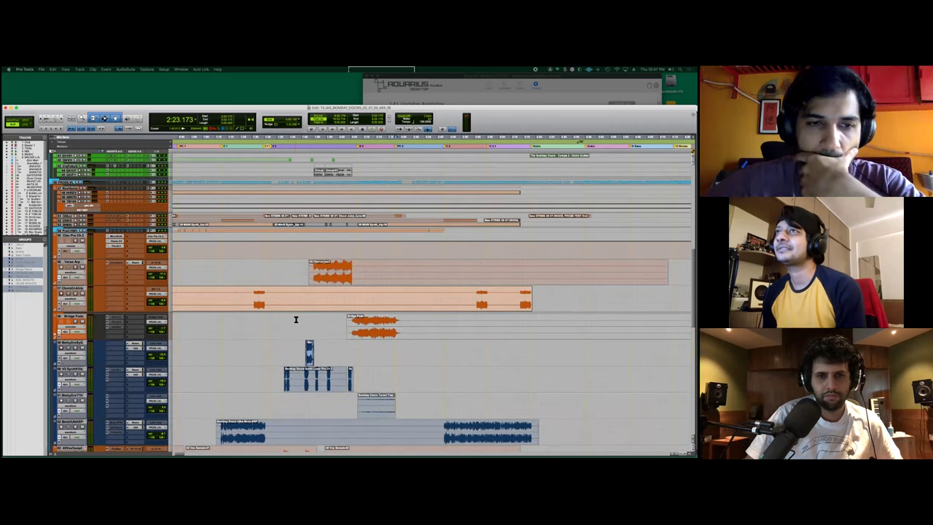
scroll(296, 319, up, 10)
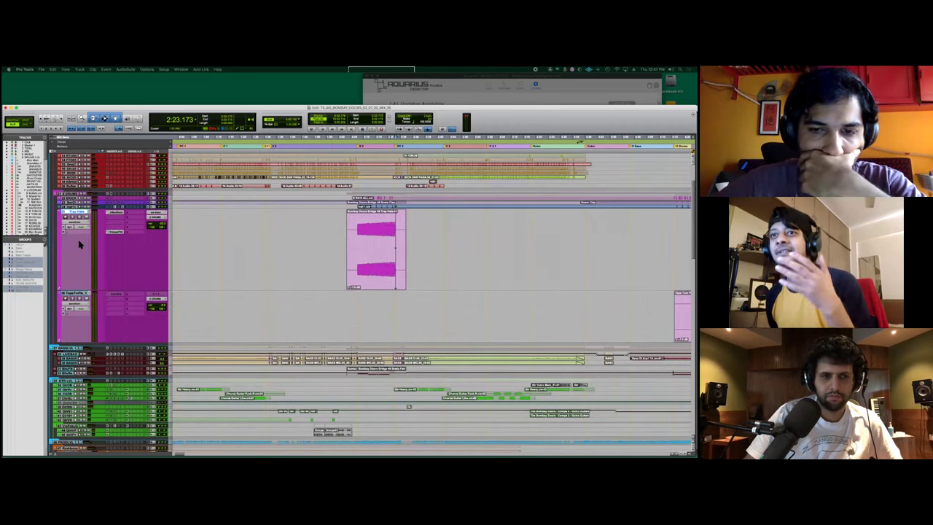
scroll(81, 244, up, 4)
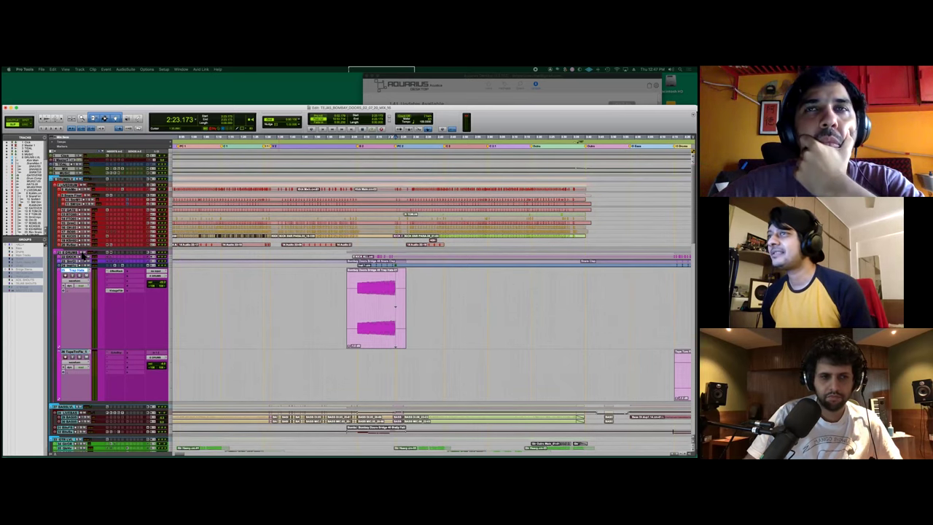
drag(357, 278, 396, 295)
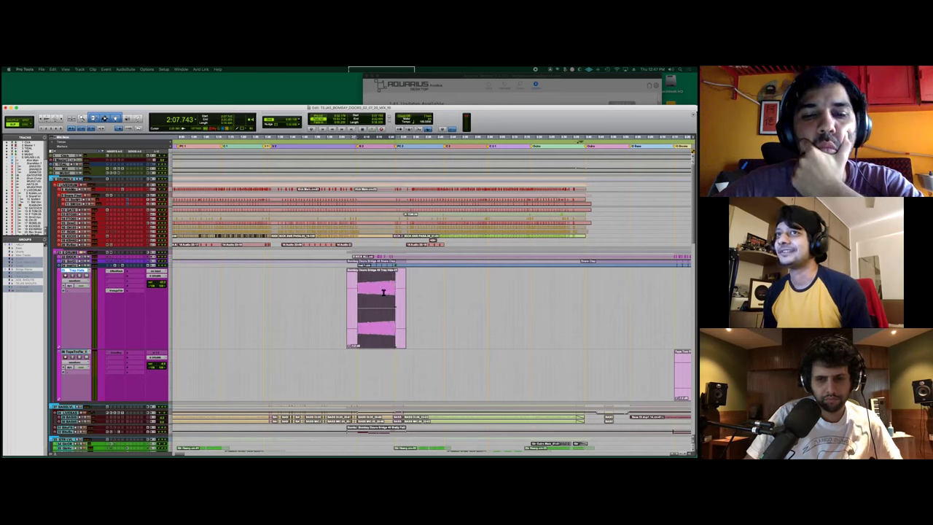
Step: Examine the production and vocal tracks below the drums, and return to the Trap Hats track and its neighbours
scroll(330, 314, down, 15)
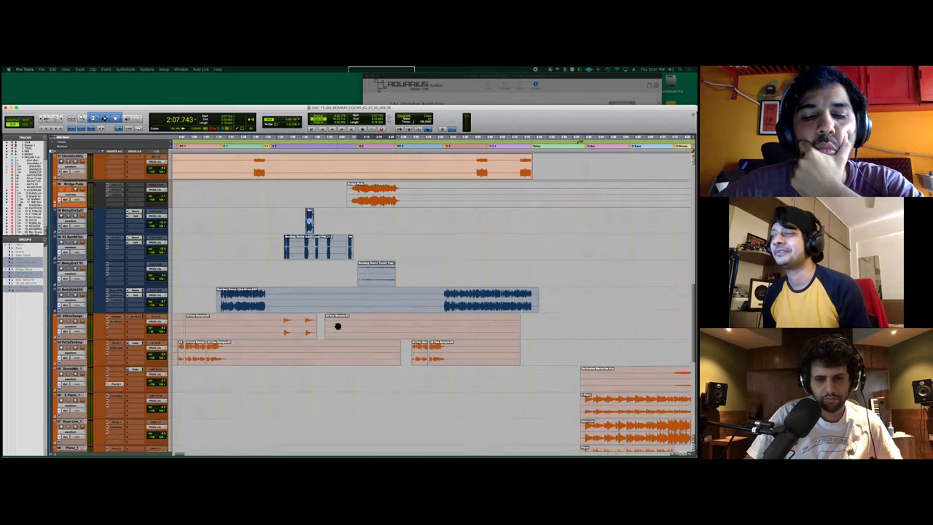
scroll(337, 326, down, 8)
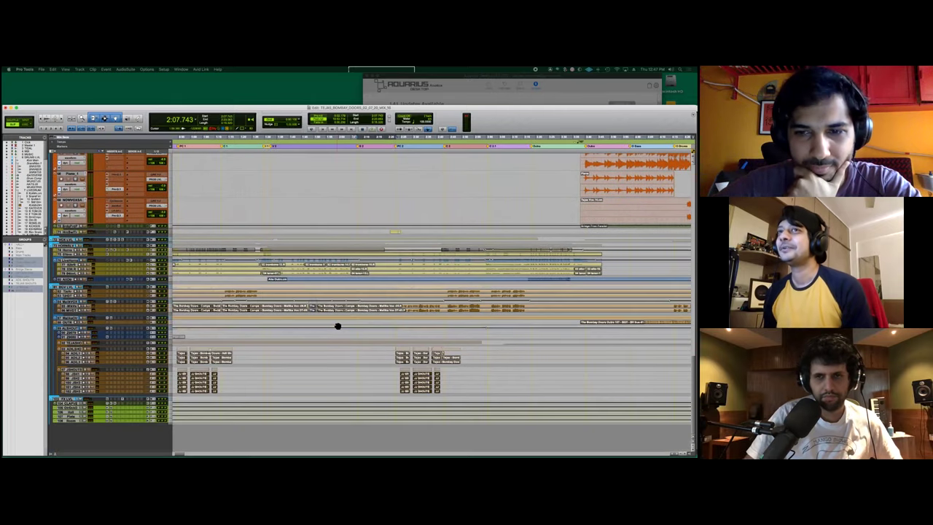
scroll(338, 326, up, 20)
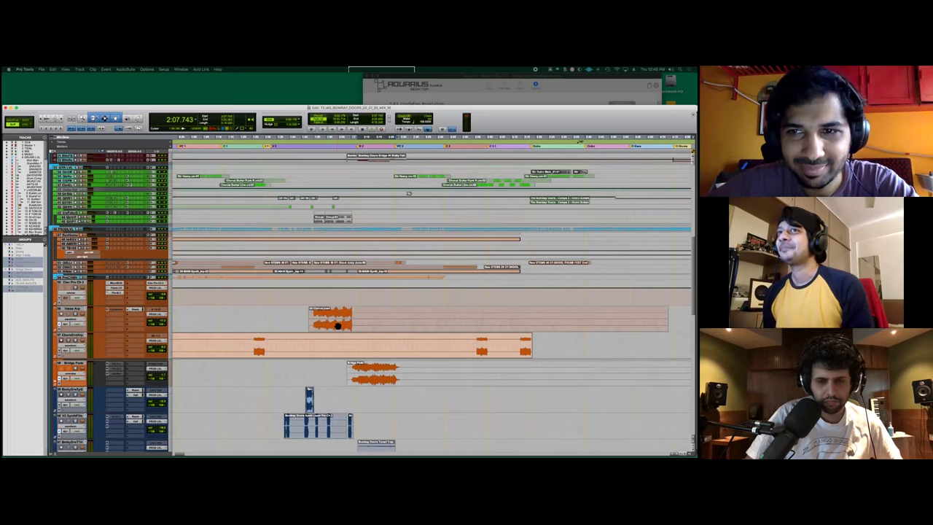
scroll(338, 326, up, 8)
scroll(321, 318, right, 3)
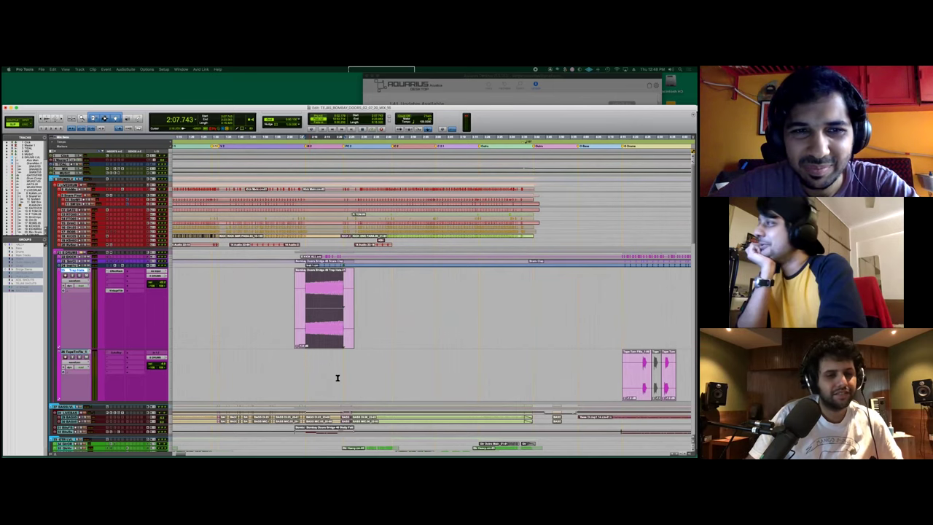
scroll(337, 377, down, 15)
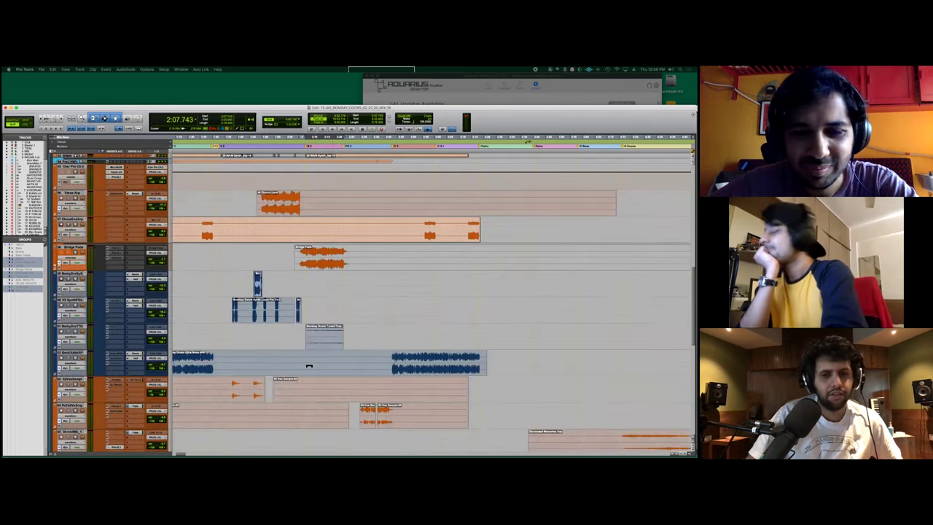
scroll(309, 366, down, 5)
scroll(309, 366, down, 8)
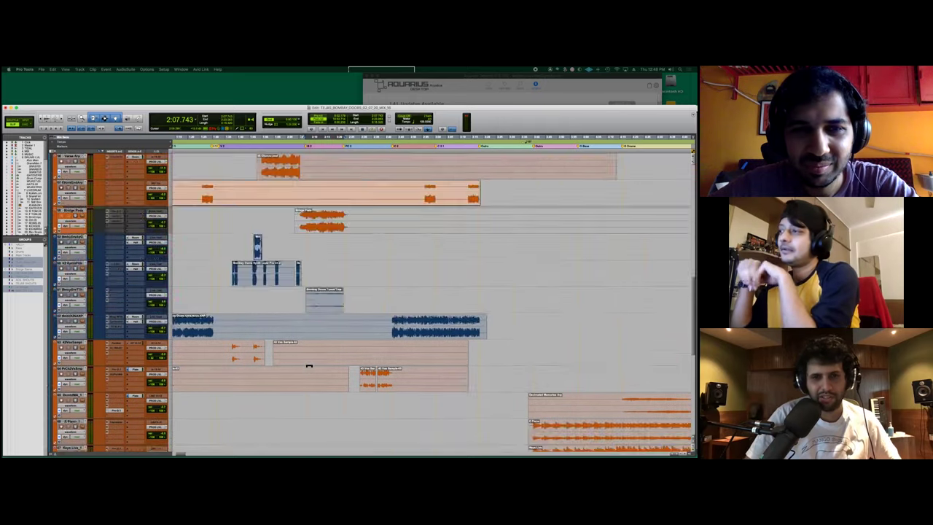
scroll(309, 366, up, 3)
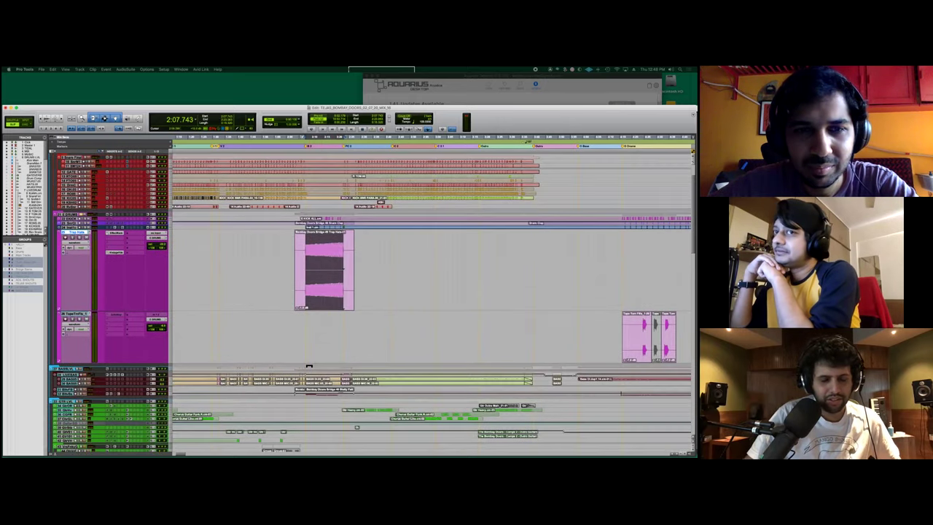
scroll(309, 367, down, 4)
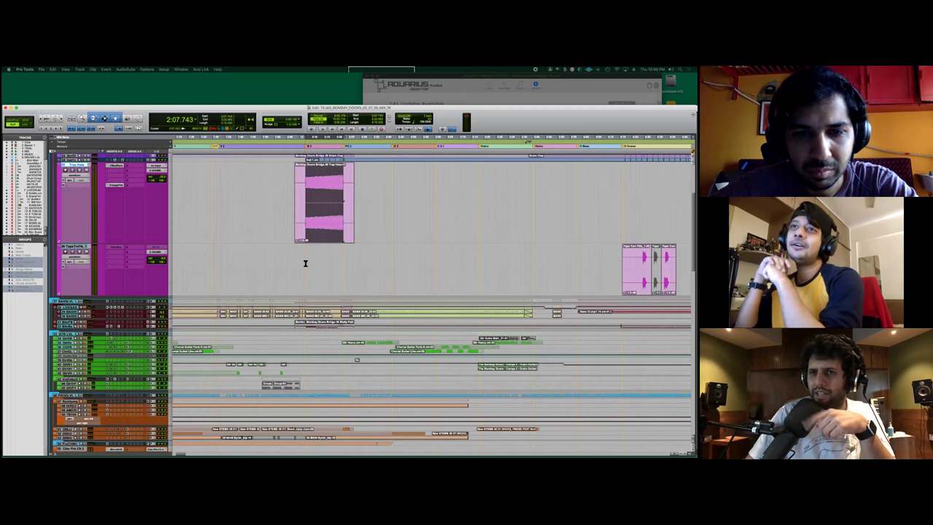
scroll(305, 263, up, 5)
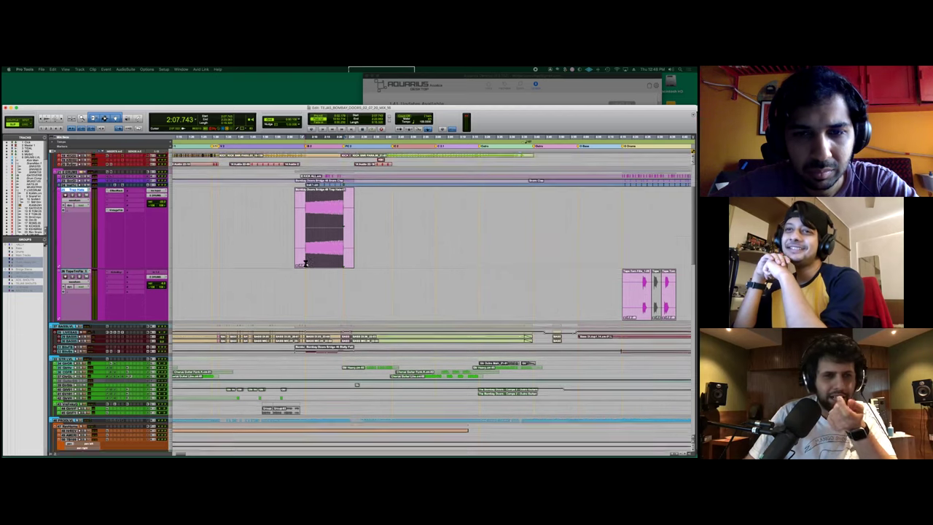
scroll(304, 264, down, 5)
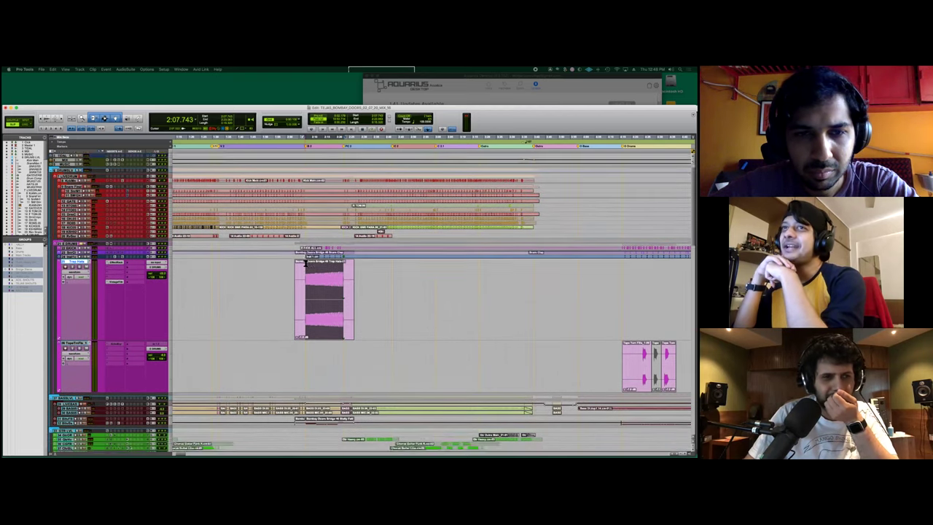
scroll(306, 264, up, 4)
scroll(305, 265, up, 1)
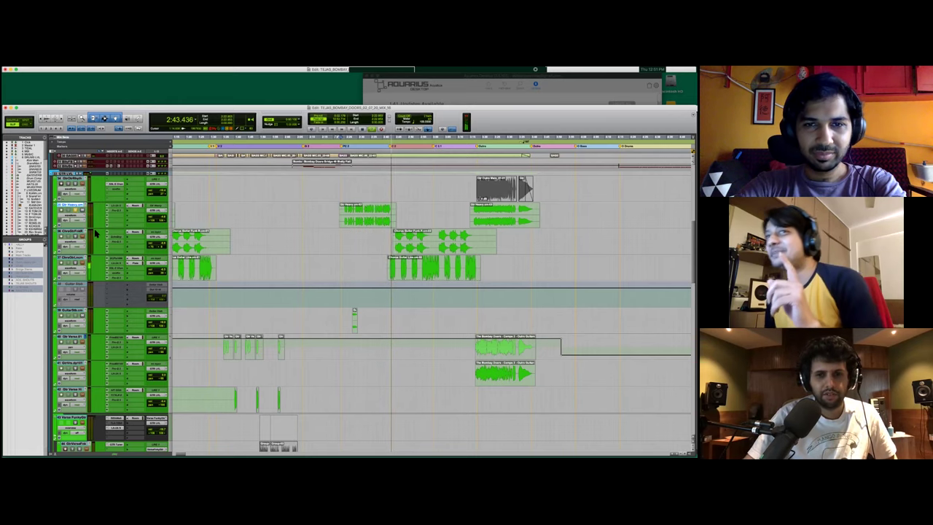
Step: Play the song from about 2:23 while looking over the drum, guitar and production tracks
click(279, 233)
scroll(279, 234, up, 5)
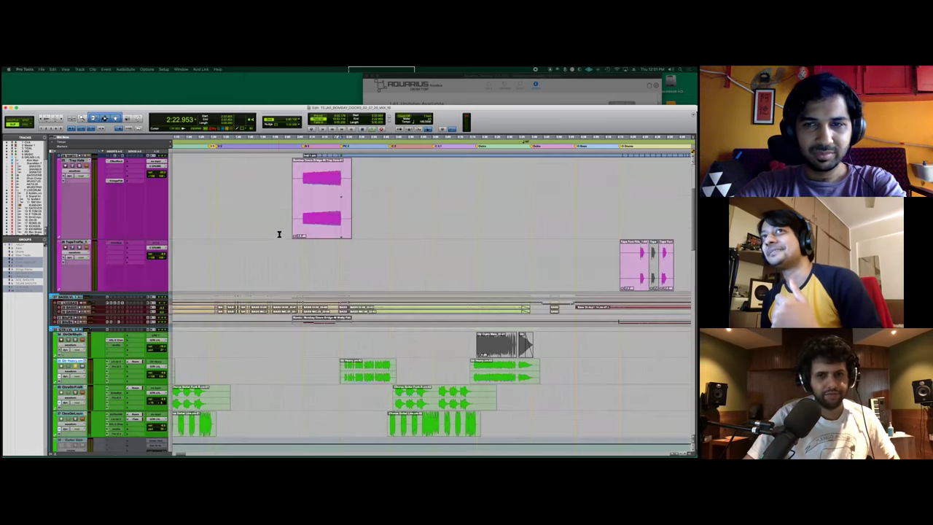
scroll(279, 233, up, 1)
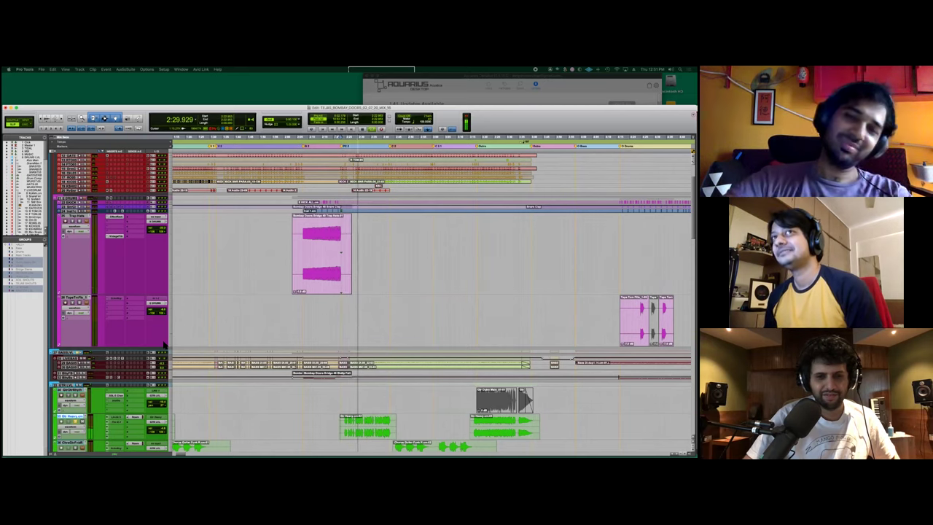
scroll(430, 302, down, 5)
scroll(139, 272, down, 5)
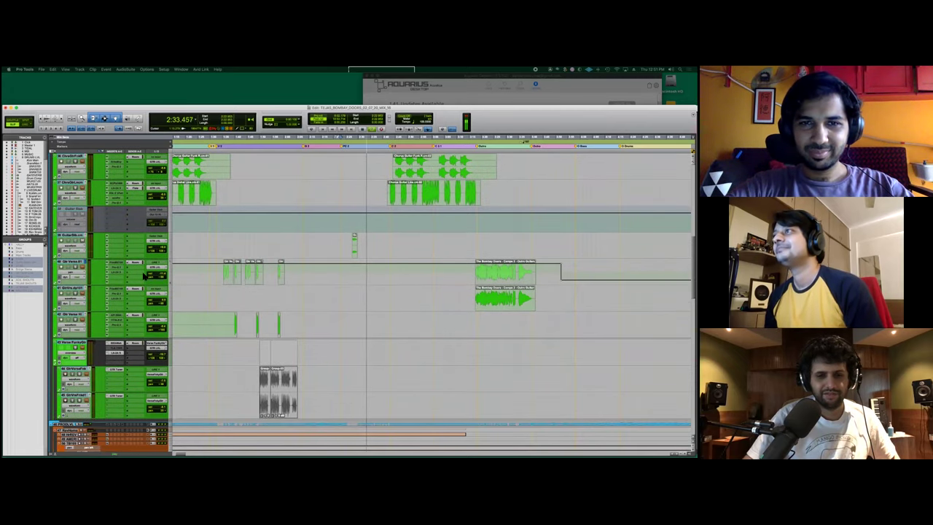
scroll(145, 274, down, 10)
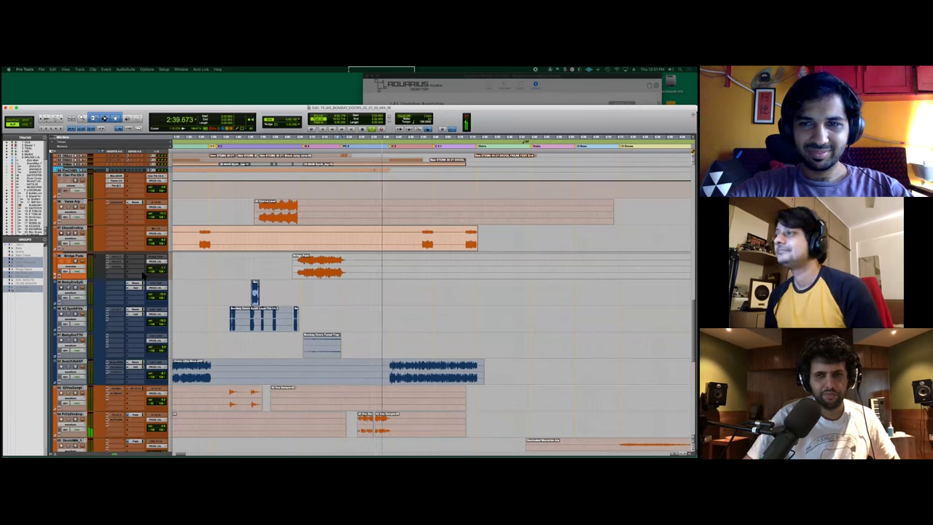
scroll(144, 274, up, 10)
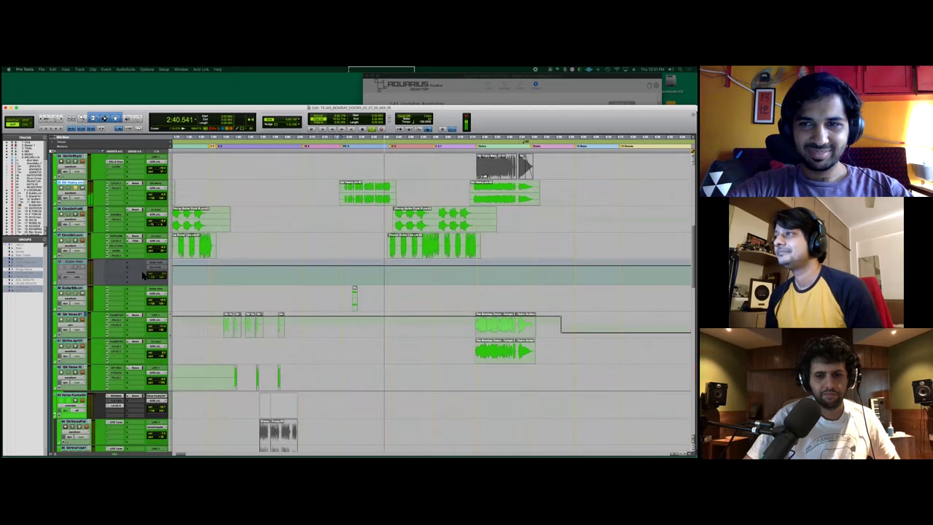
scroll(144, 274, up, 3)
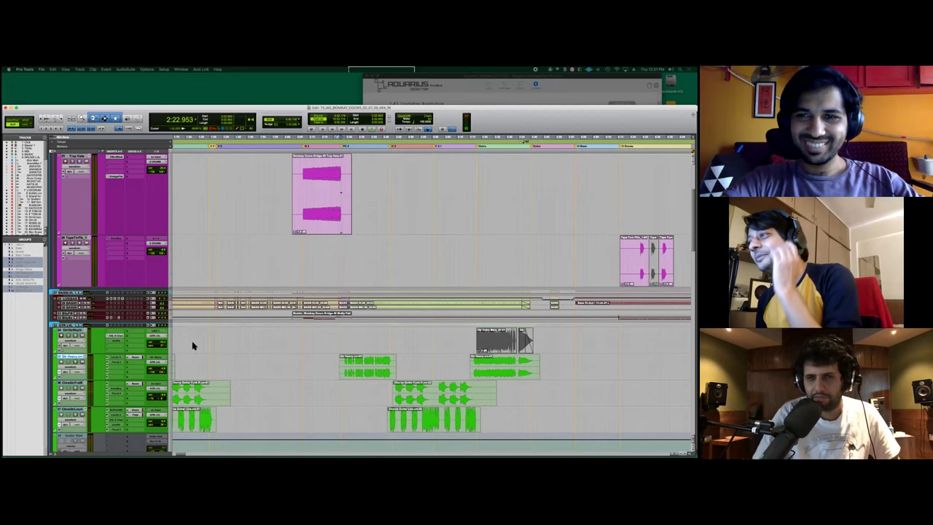
Step: Dismiss the new memory location and examine the guitar tracks' clips around the chorus and outro sections
key(KP_Enter)
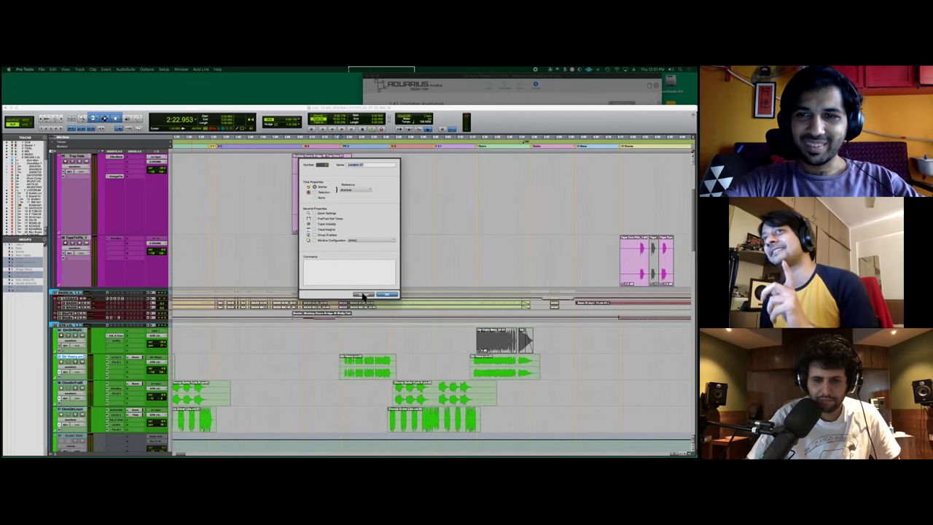
click(361, 296)
scroll(367, 368, down, 5)
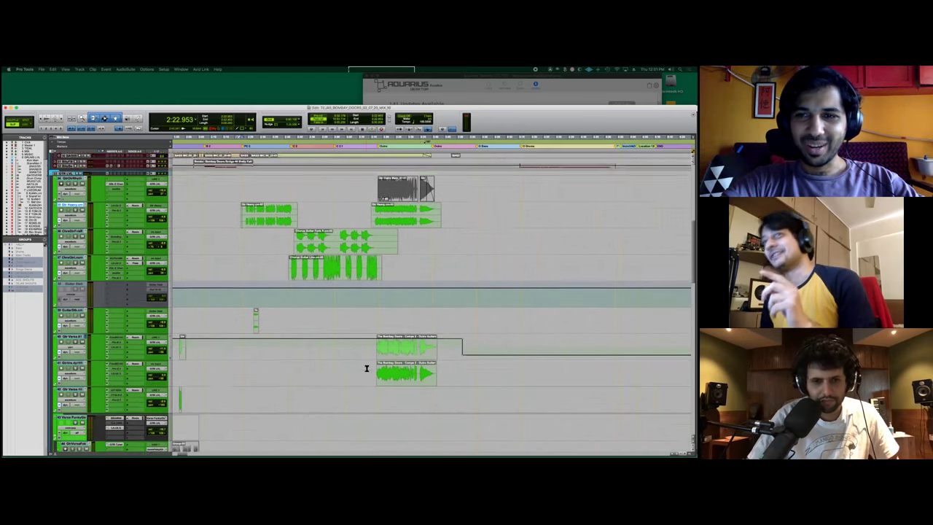
scroll(366, 368, left, 5)
scroll(366, 369, up, 3)
scroll(367, 369, up, 3)
scroll(366, 368, down, 5)
scroll(366, 368, up, 1)
scroll(365, 368, right, 5)
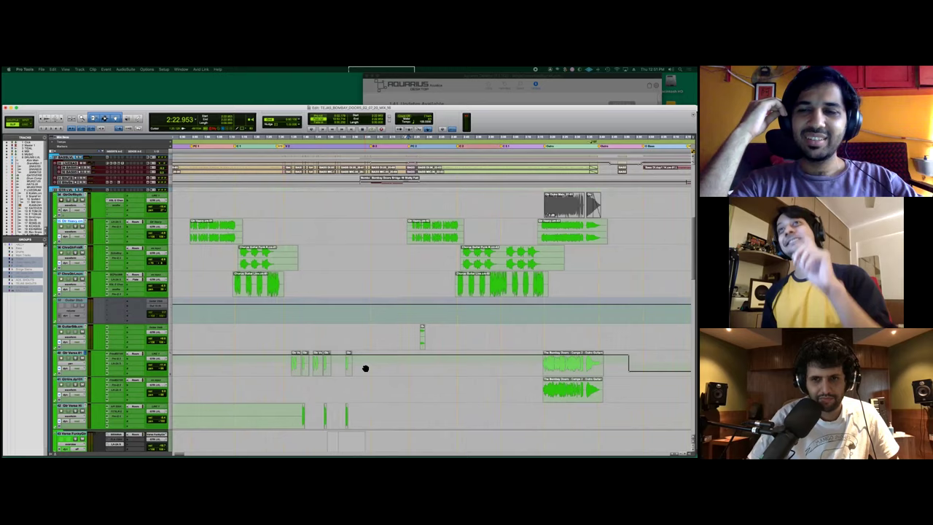
scroll(365, 368, up, 3)
scroll(365, 368, down, 3)
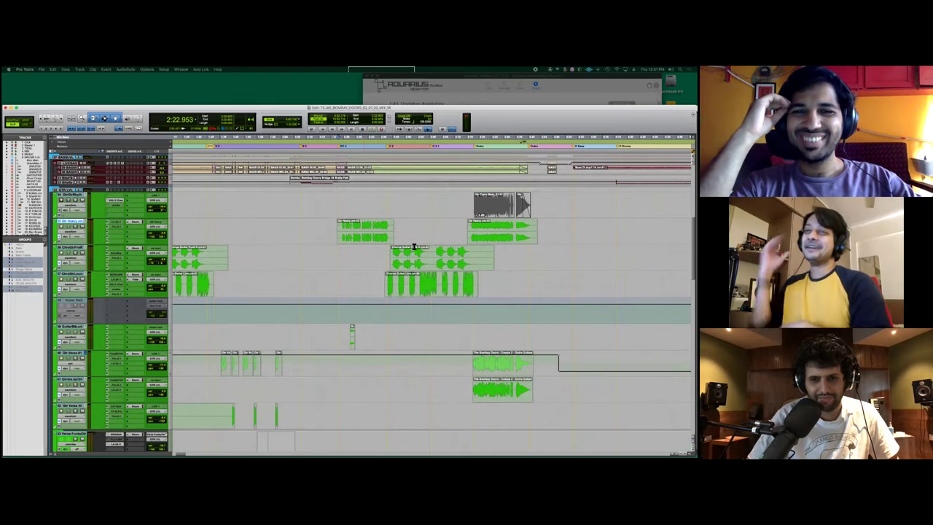
Step: Play the guitar tracks from about 2:42, at the start of the chorus guitar clips, and stop playback in the outro
click(387, 253)
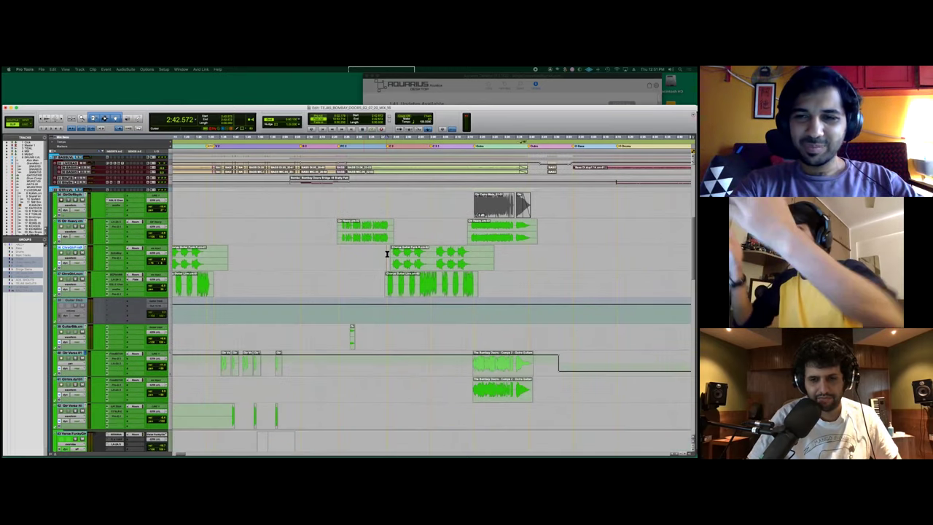
scroll(387, 253, right, 2)
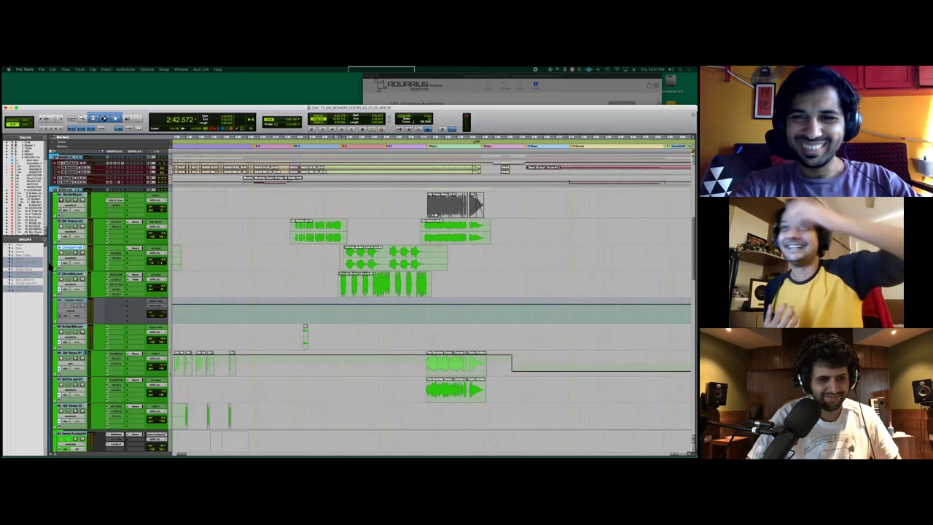
key(space)
scroll(387, 340, down, 1)
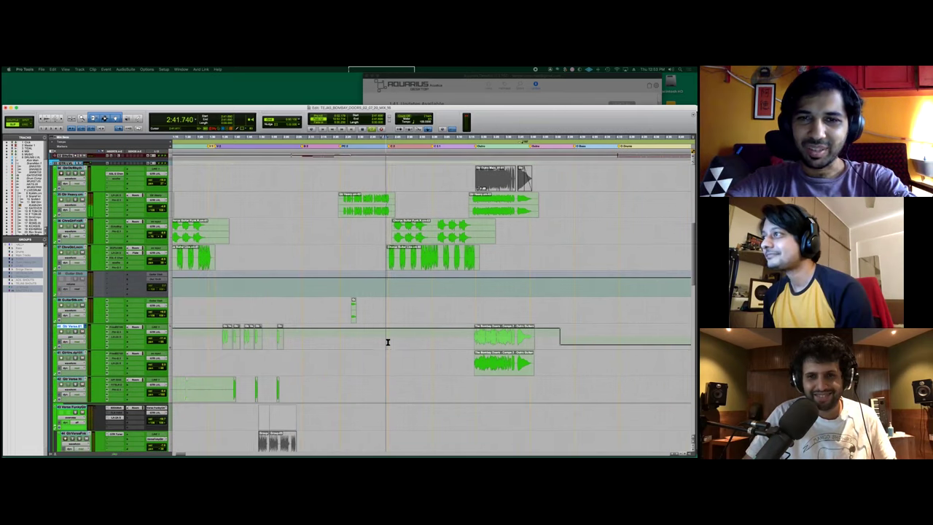
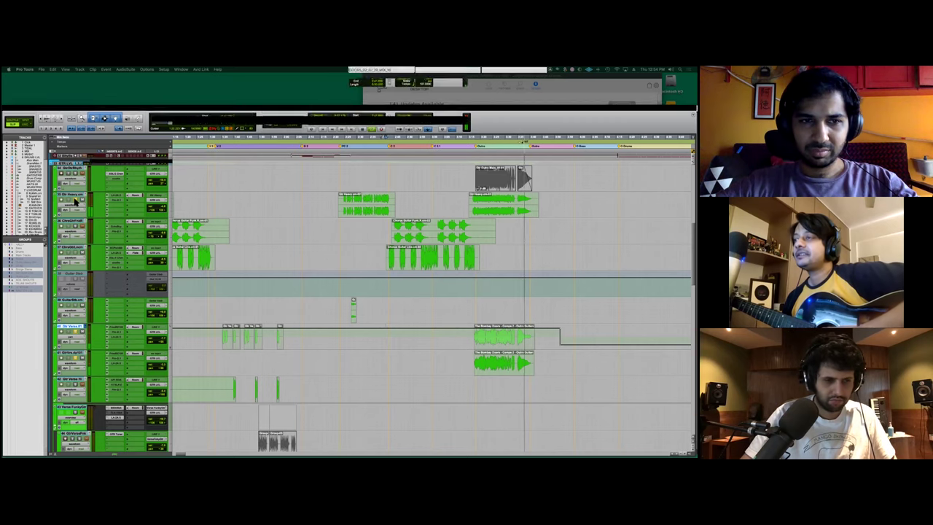
key(space)
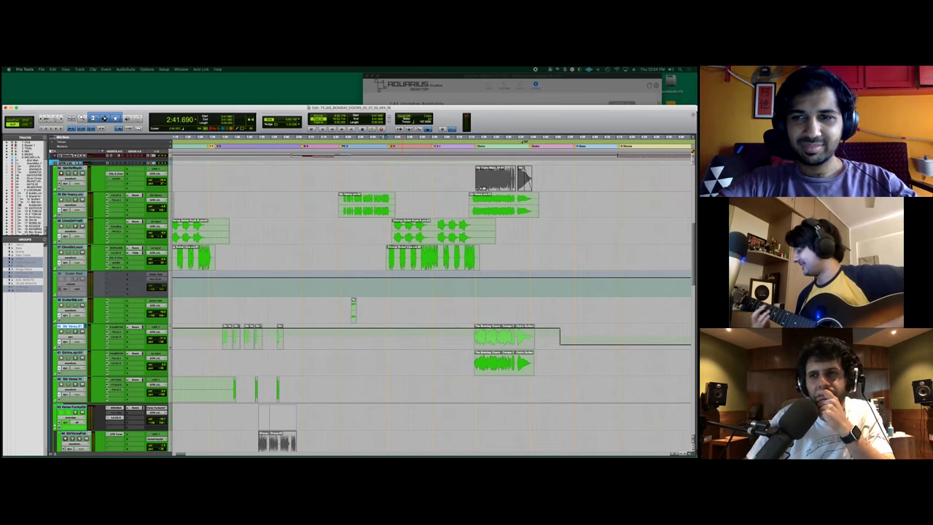
Step: Examine the guitar clips in the outro and the tape tom clips in the song's later sections
scroll(432, 292, right, 5)
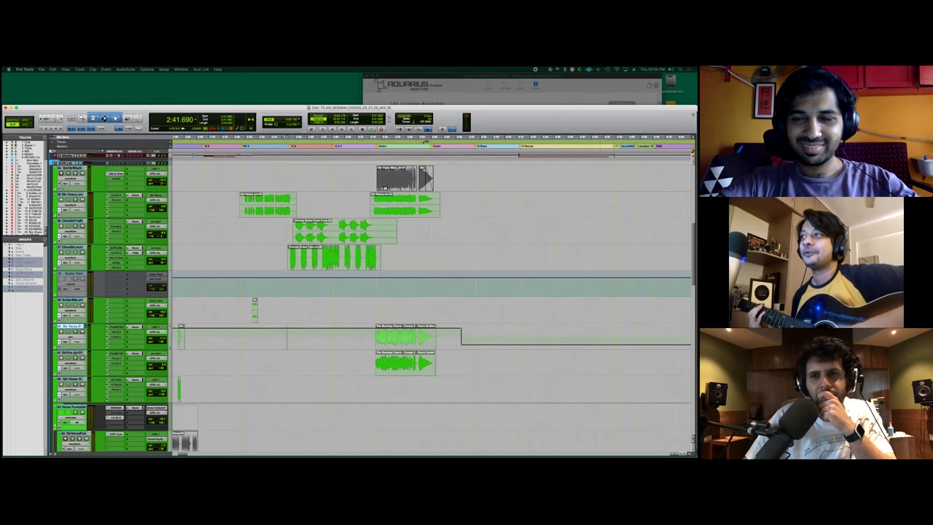
scroll(432, 302, down, 5)
scroll(432, 303, right, 4)
scroll(431, 302, up, 4)
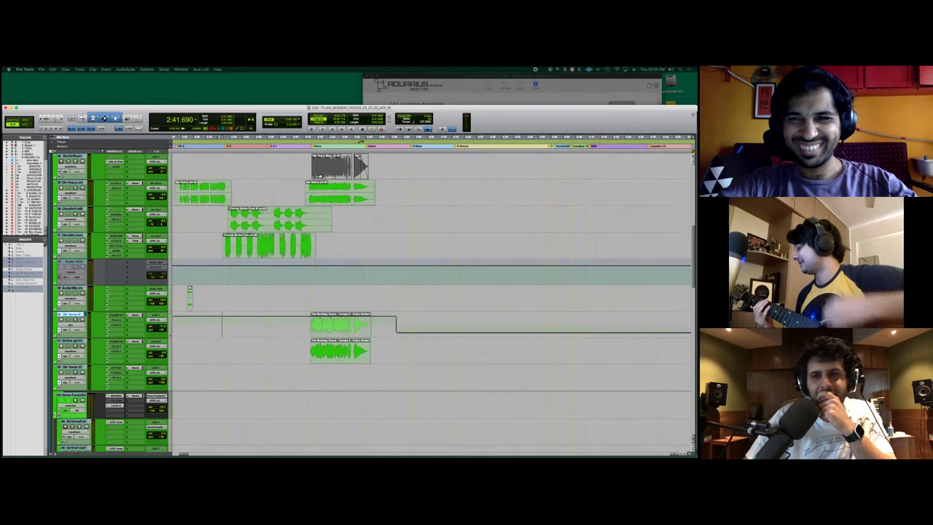
scroll(432, 302, left, 3)
scroll(431, 303, right, 3)
scroll(432, 302, up, 6)
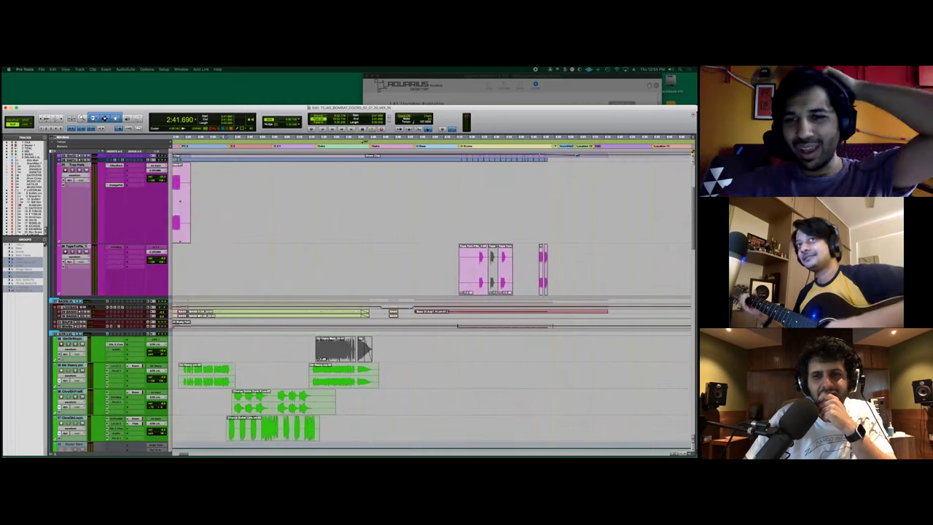
scroll(431, 303, right, 2)
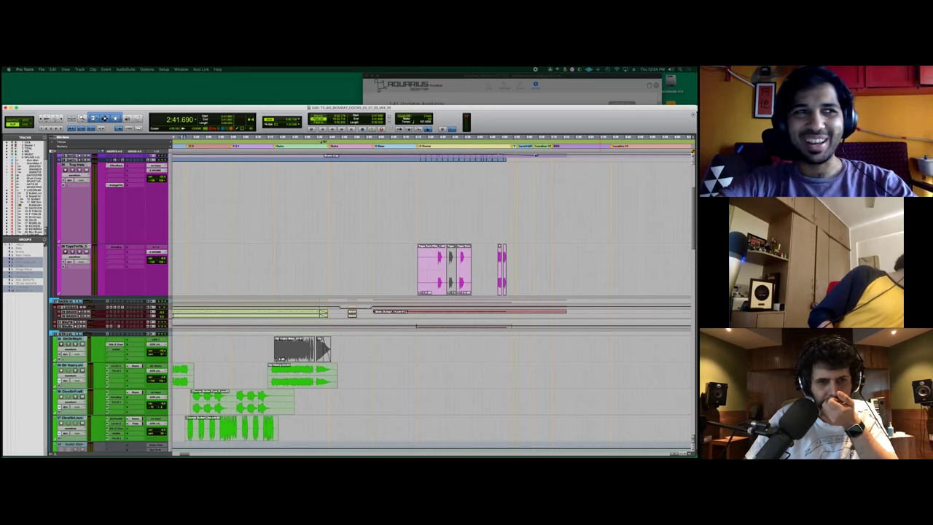
Step: Enlarge the dark red Shaky Bass track between the bass and guitar tracks and examine its MIDI notes across the song
scroll(431, 302, up, 2)
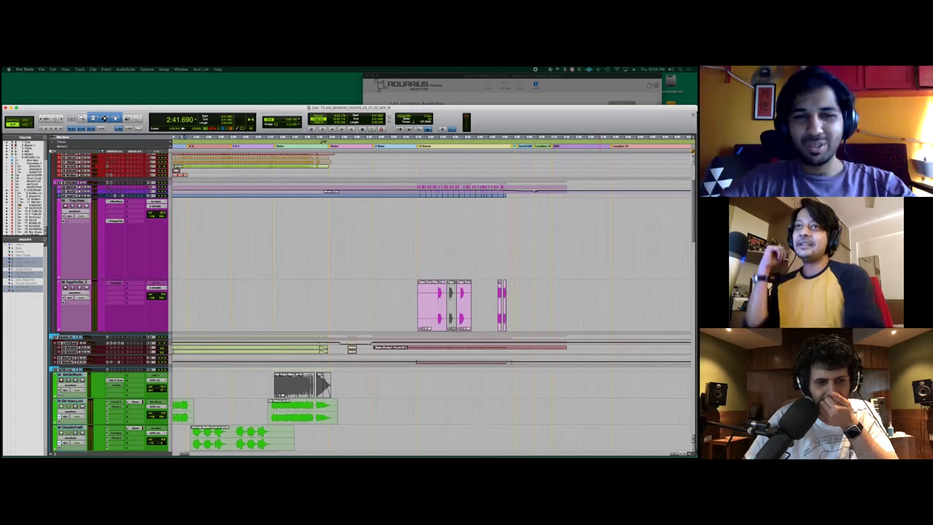
click(68, 367)
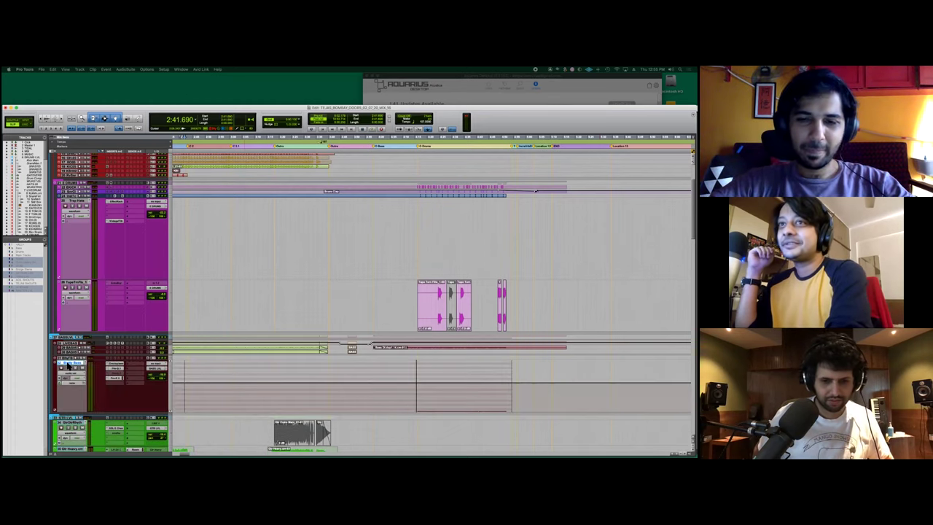
key(super+bracketleft)
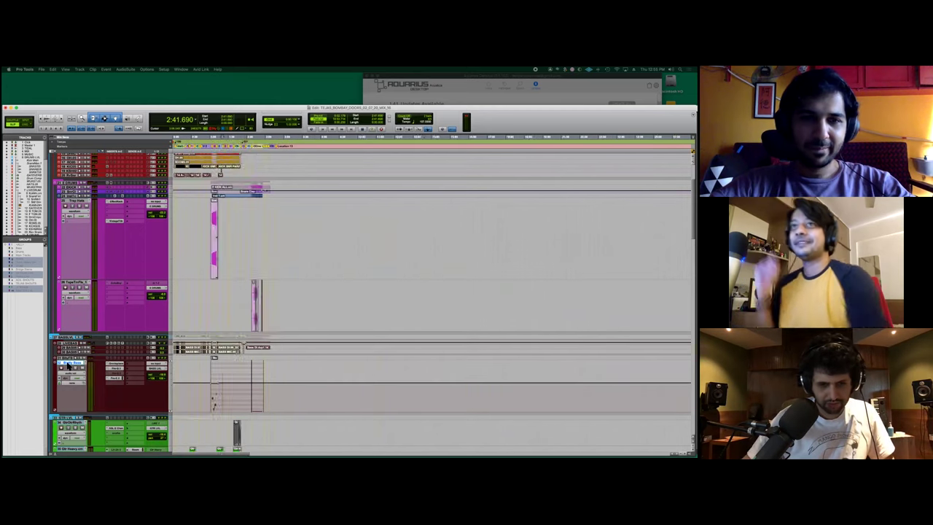
key(super+bracketright)
scroll(369, 348, up, 2)
scroll(369, 348, down, 4)
scroll(369, 348, right, 5)
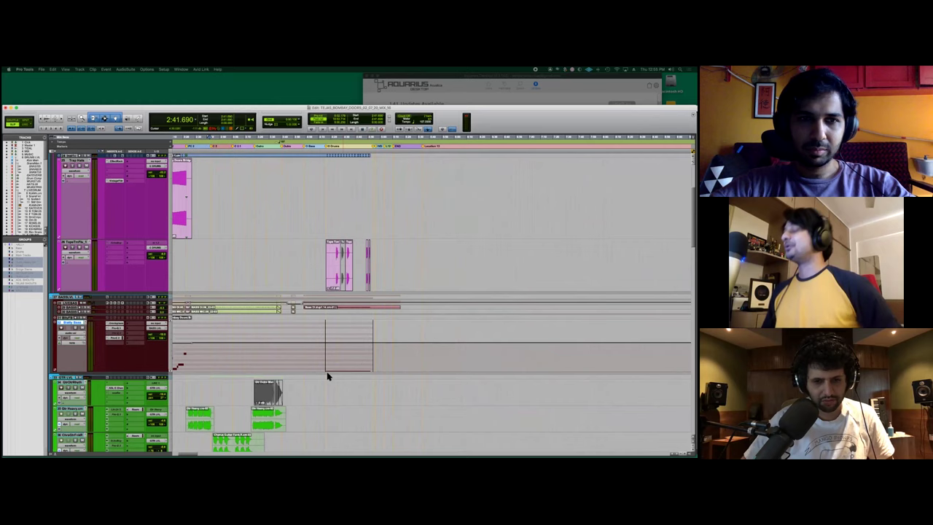
Step: Look over the guitar, synth and keys tracks and play the song from about 3:17 into the outro
scroll(329, 374, down, 6)
scroll(329, 373, left, 3)
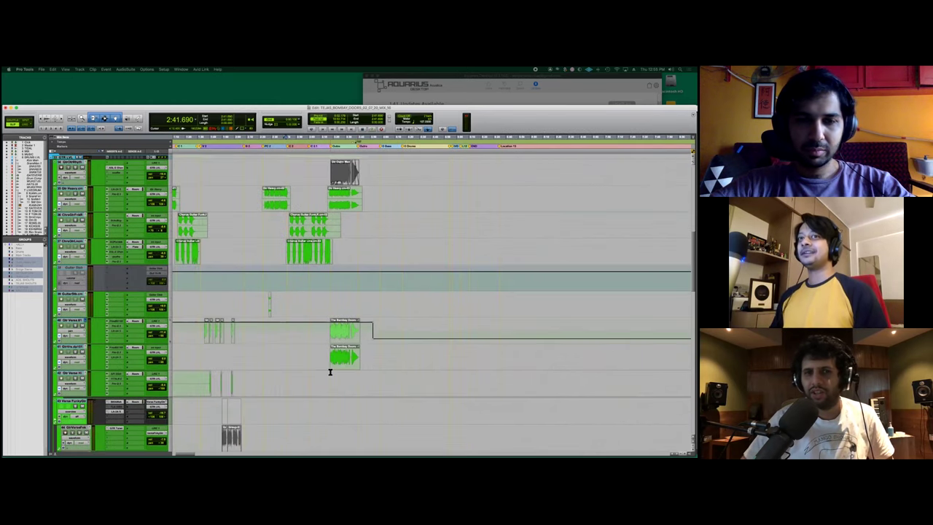
scroll(330, 373, up, 2)
scroll(318, 328, down, 10)
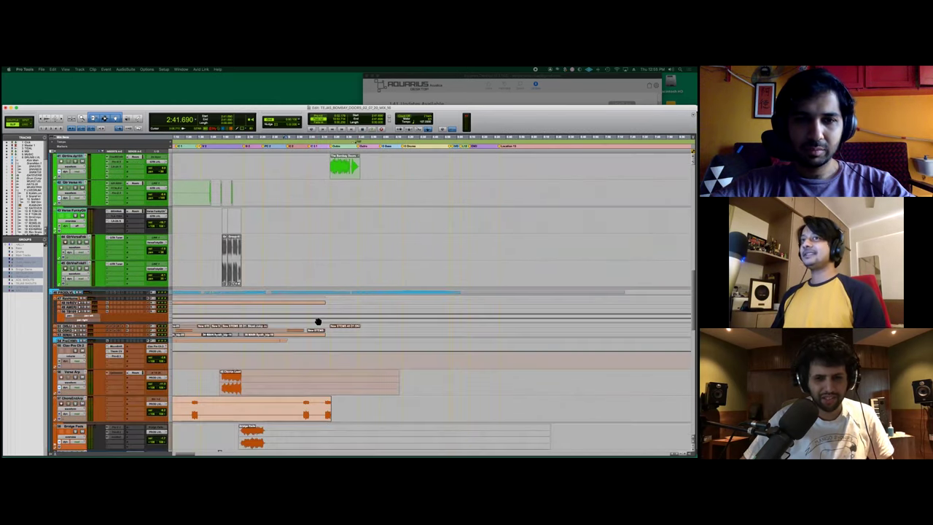
scroll(318, 322, down, 6)
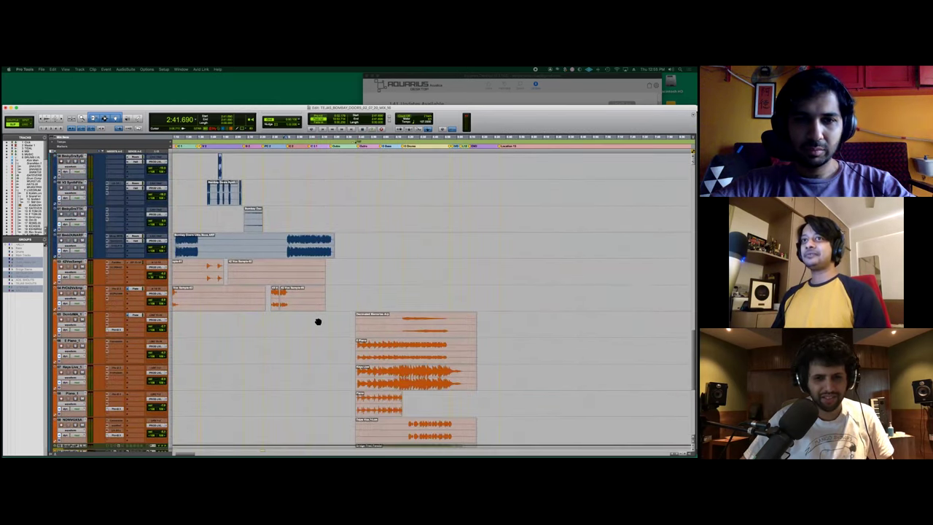
click(331, 264)
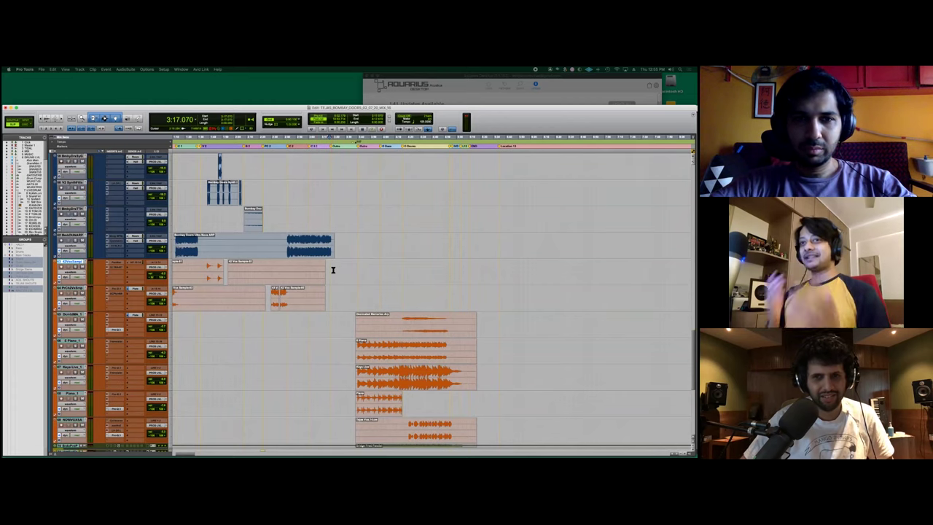
scroll(332, 270, down, 6)
scroll(332, 269, up, 10)
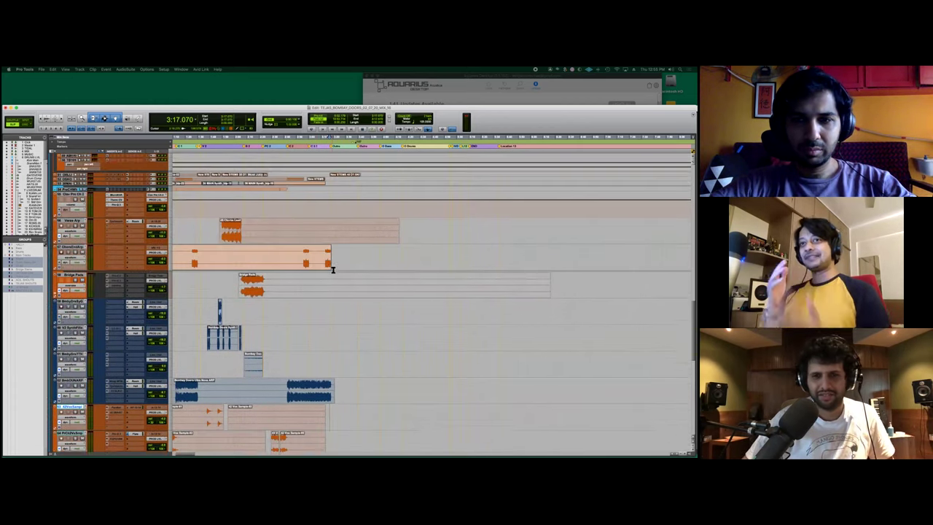
scroll(332, 270, down, 8)
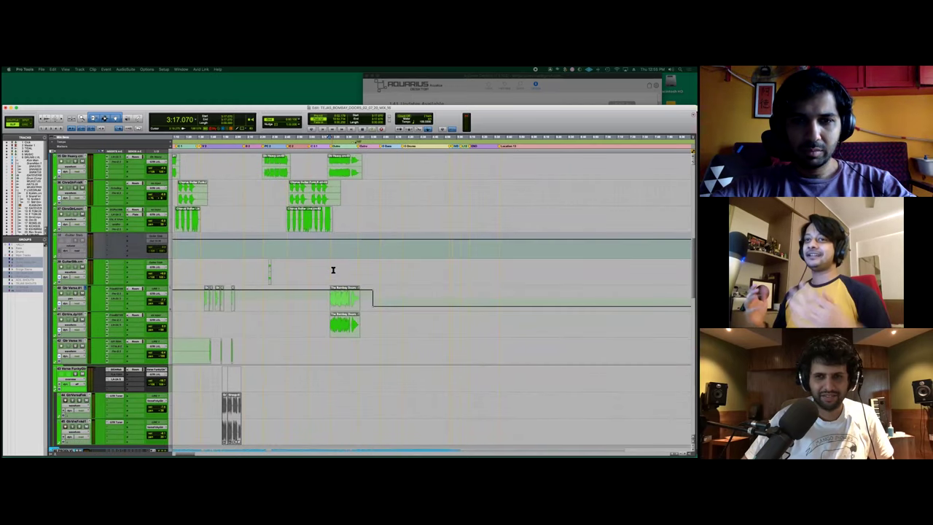
key(space)
scroll(332, 270, up, 10)
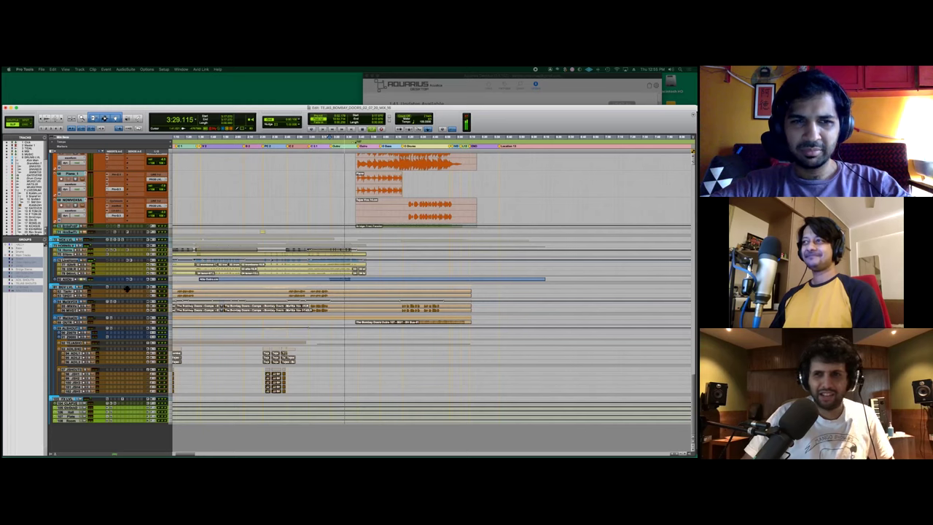
key(space)
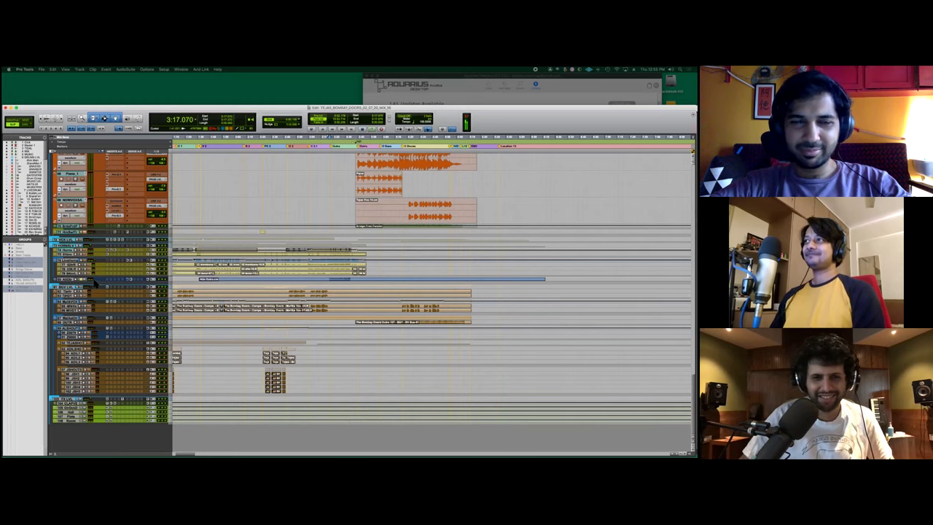
Step: Play the song from about 3:16, just before the blue outro track's main waveform, and stop playback
click(329, 280)
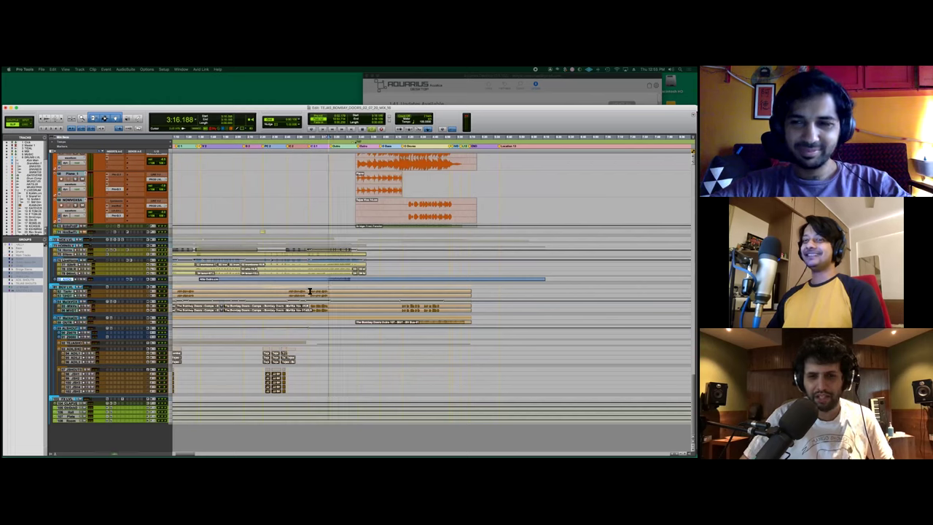
key(space)
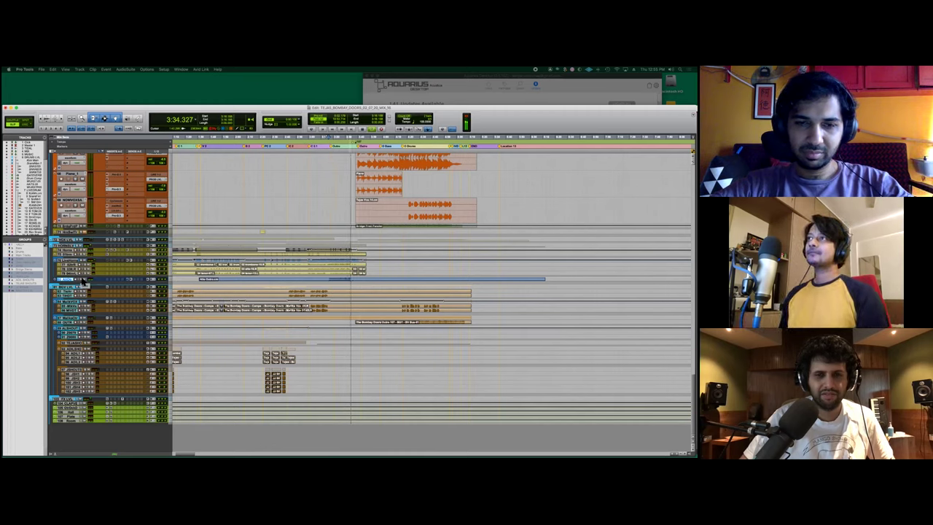
key(space)
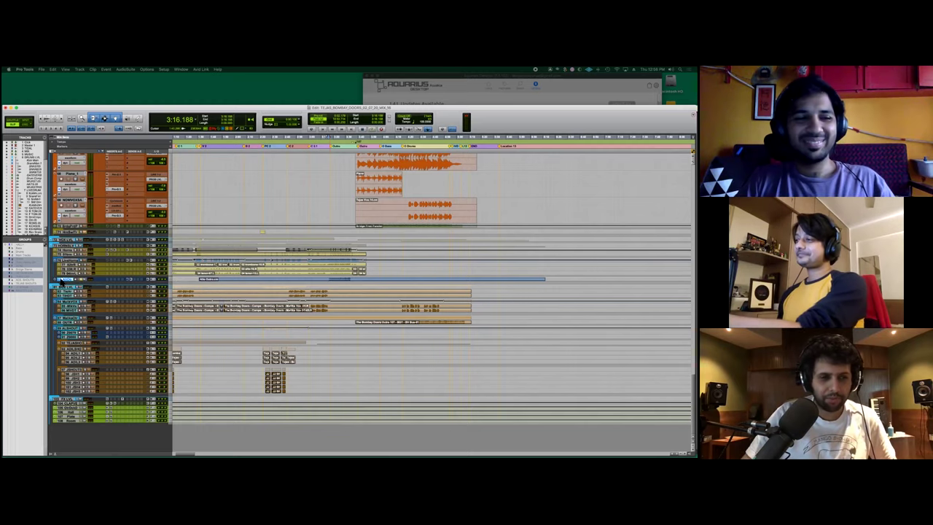
Step: Enlarge the blue outro track below the yellow horn tracks and examine its waveform alongside the neighbouring tracks
key(ctrl+Up)
key(ctrl+Up)
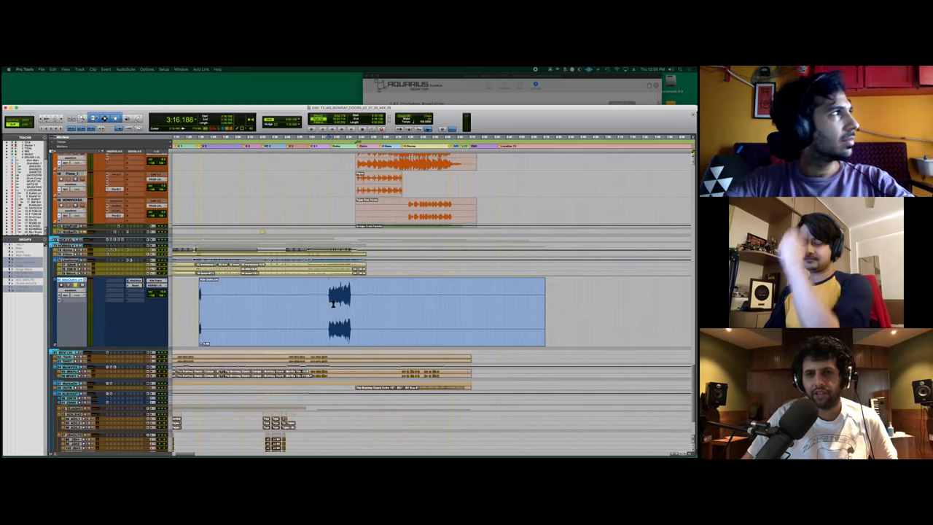
scroll(360, 324, down, 2)
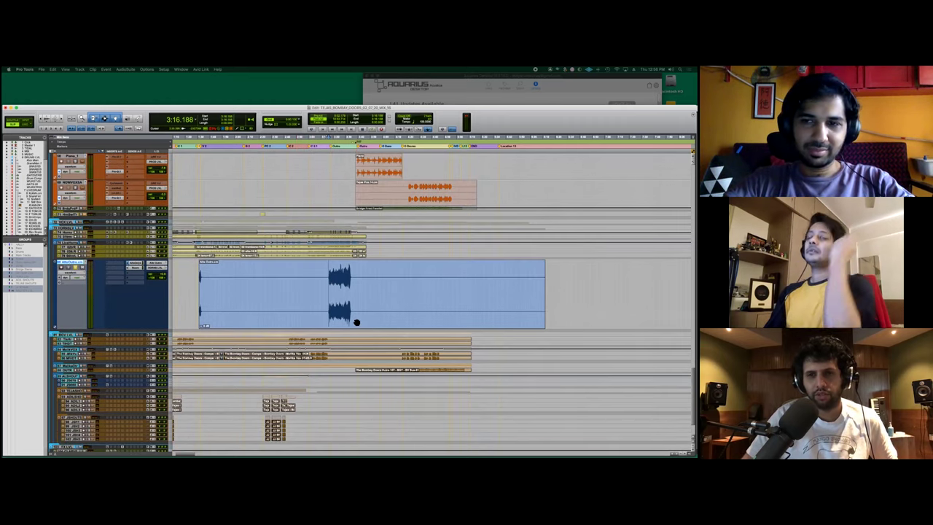
scroll(357, 323, down, 3)
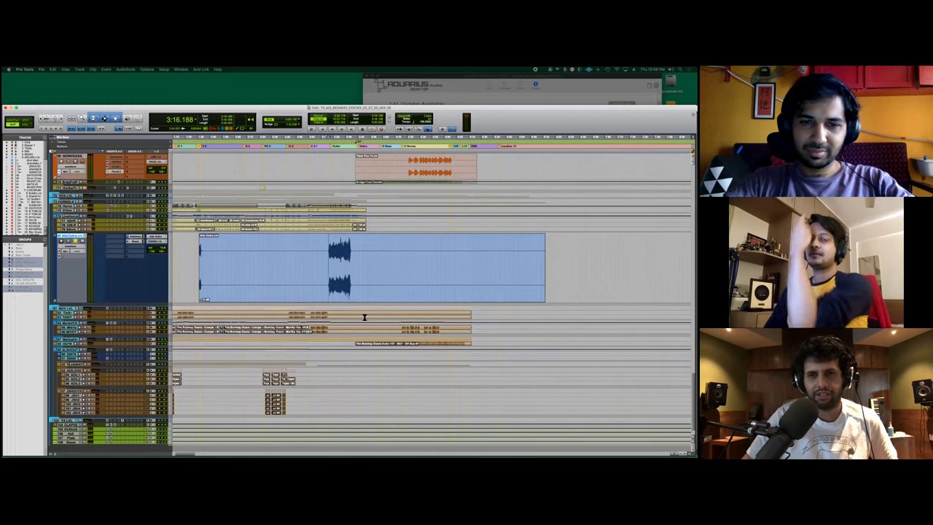
scroll(365, 317, up, 6)
scroll(365, 317, left, 8)
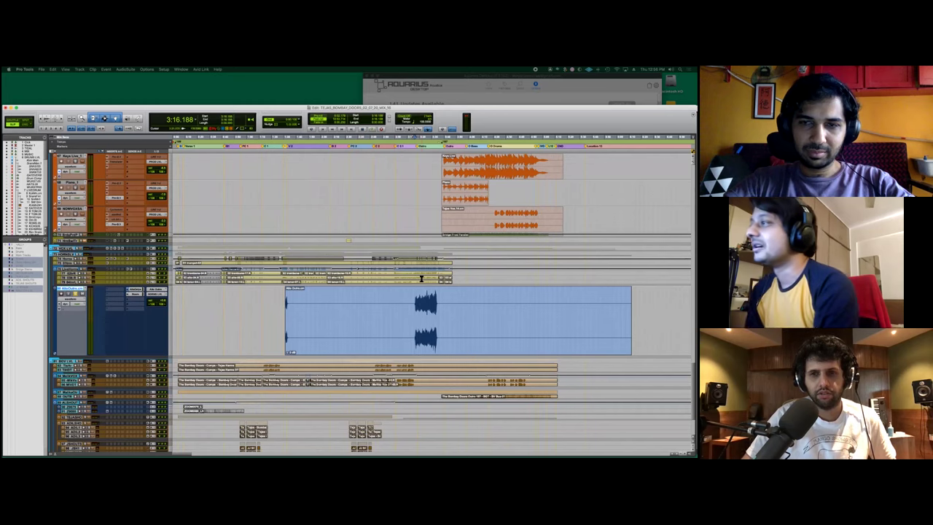
Step: Enlarge the trombone, alto and tenor tracks to show their waveforms
drag(351, 295, 383, 296)
click(70, 276)
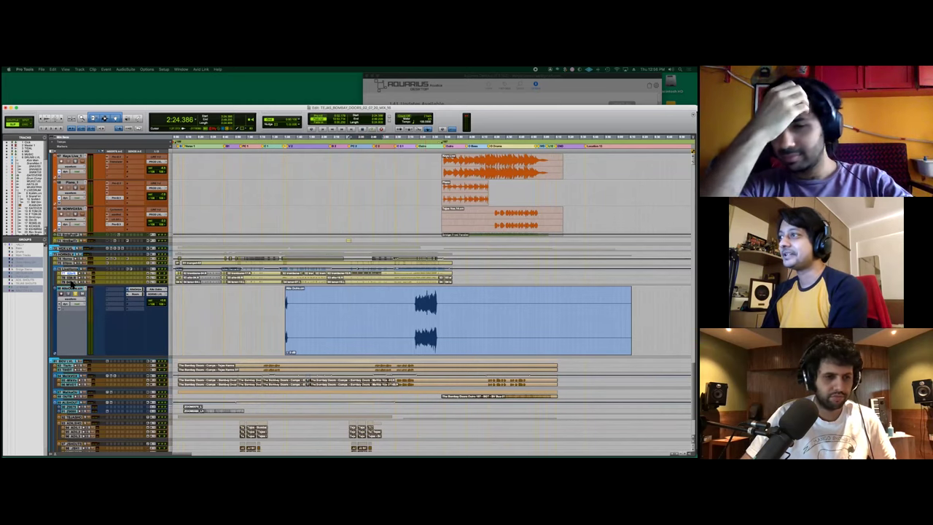
key(ctrl+Up)
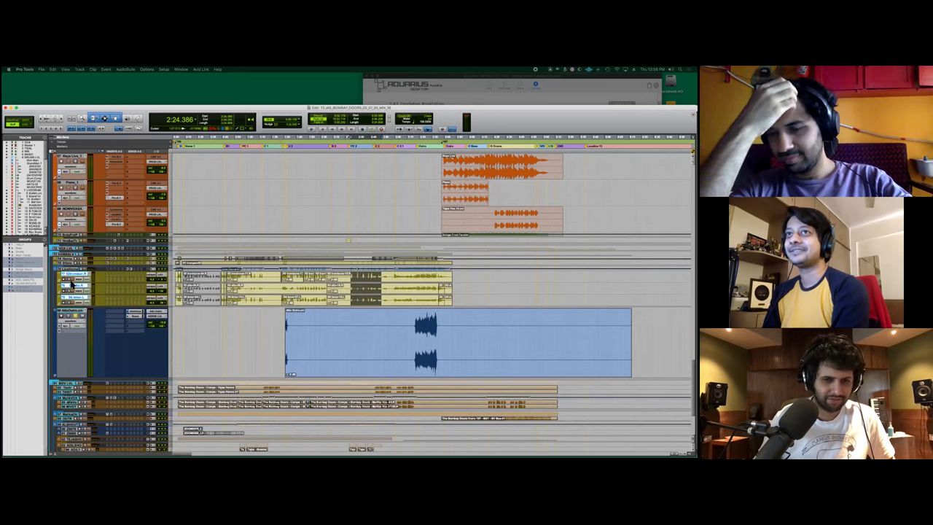
key(ctrl+Up)
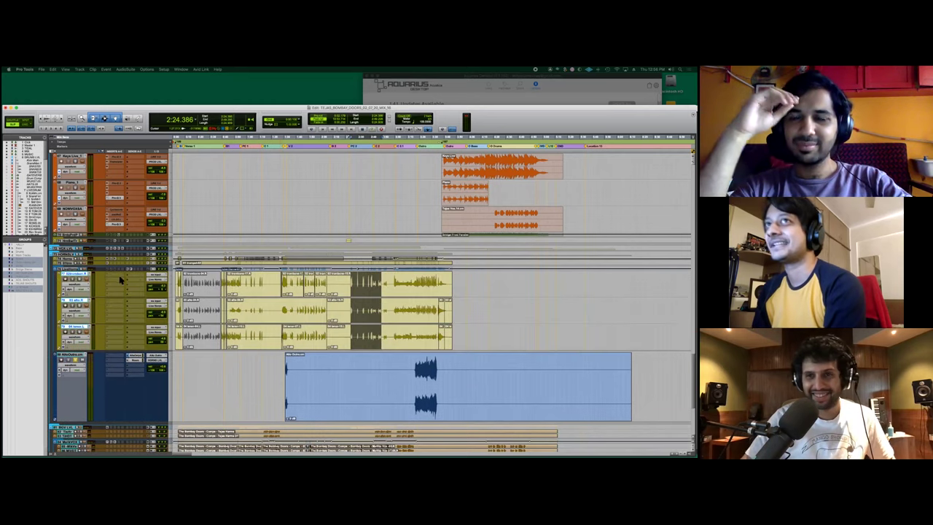
Step: Play the horn tracks from about 3:01, restarting playback once from the same point
click(396, 281)
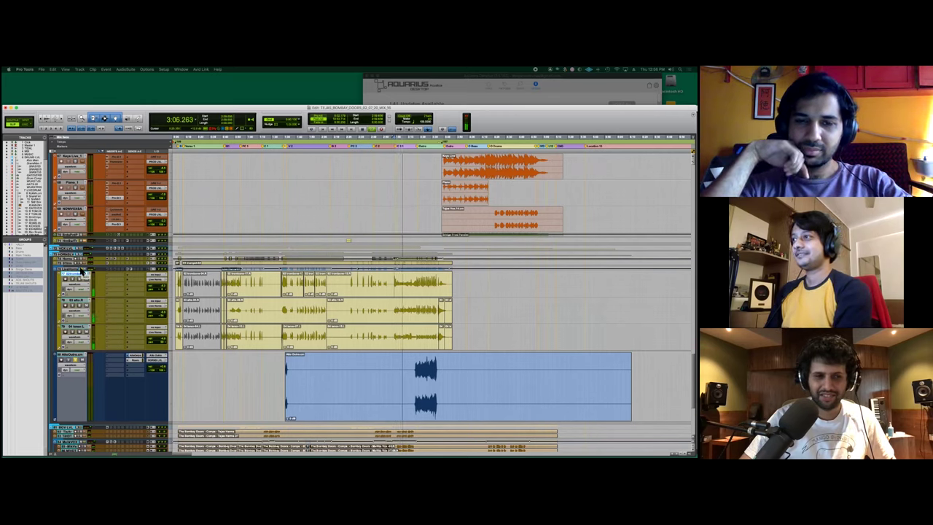
key(space)
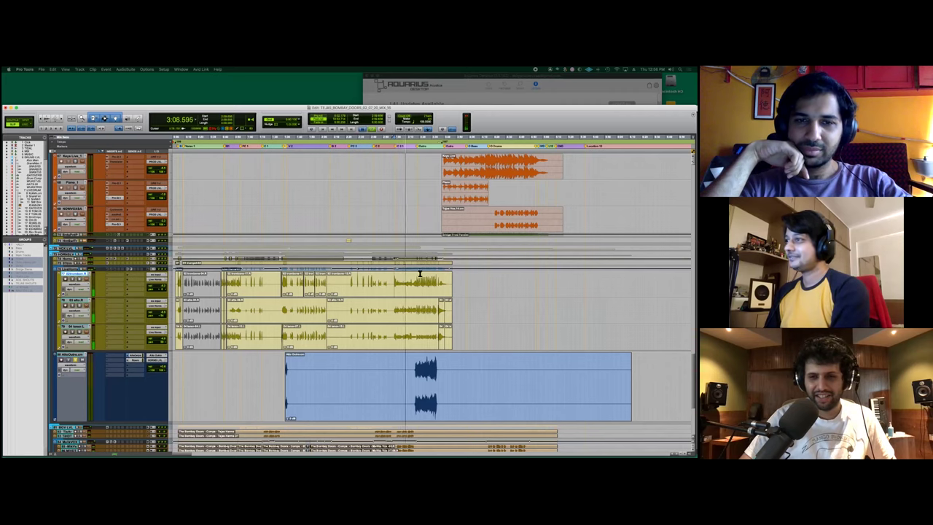
key(space)
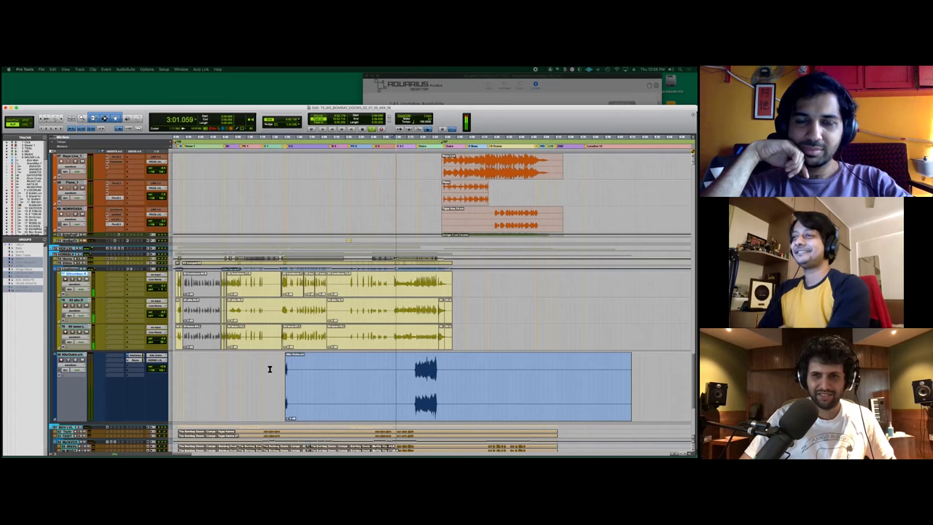
scroll(438, 356, right, 2)
Step: Point out the start and end of the blue outro track's waveform by placing the cursor at about 3:18 and 3:35
click(414, 357)
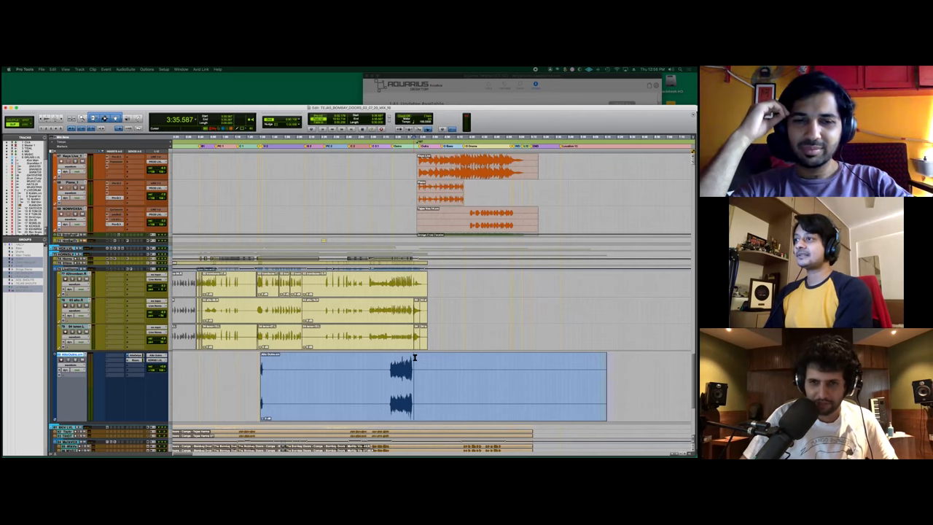
scroll(414, 357, down, 5)
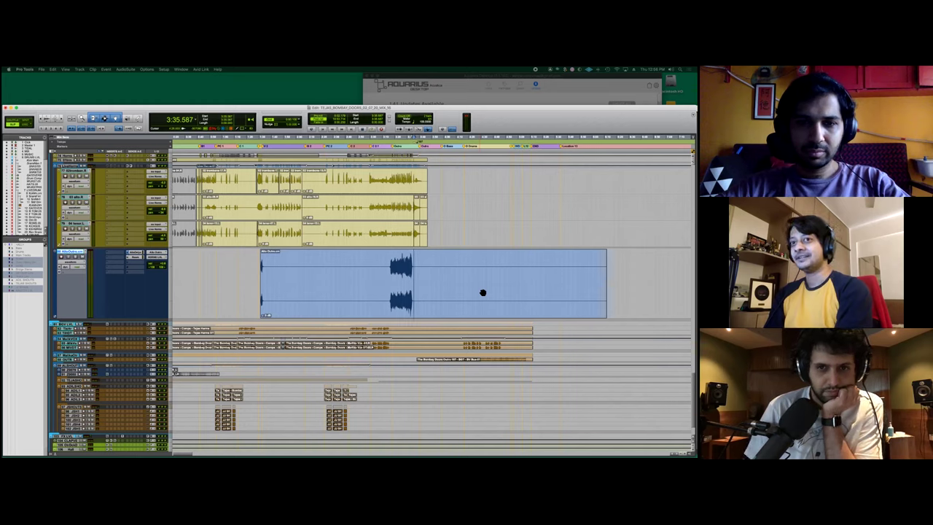
click(392, 256)
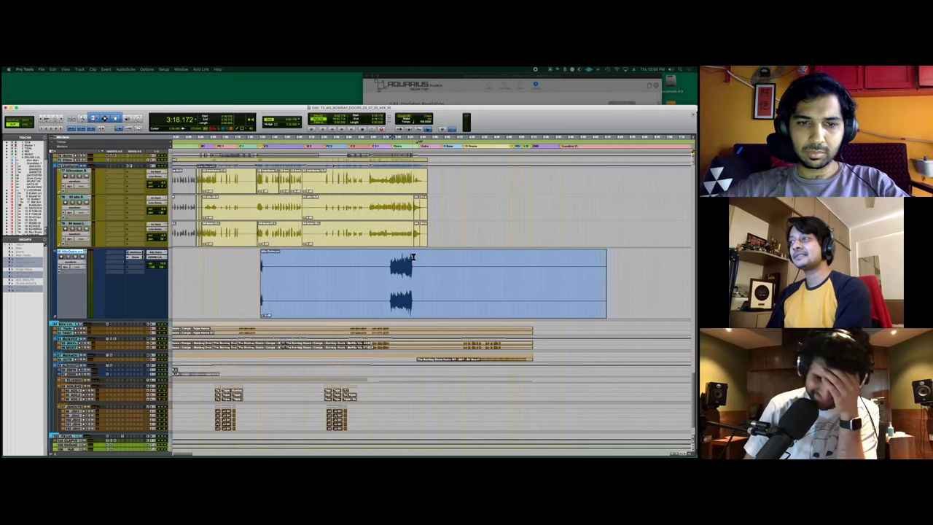
click(413, 257)
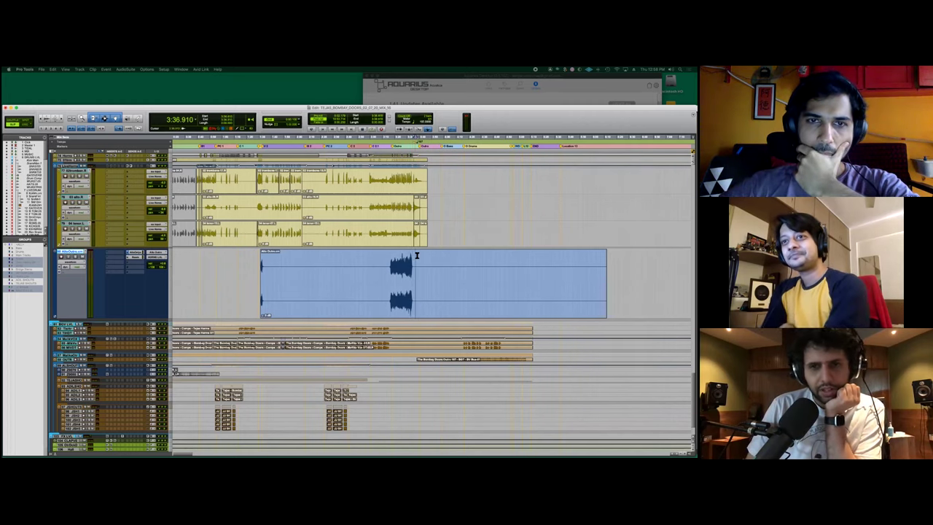
click(417, 255)
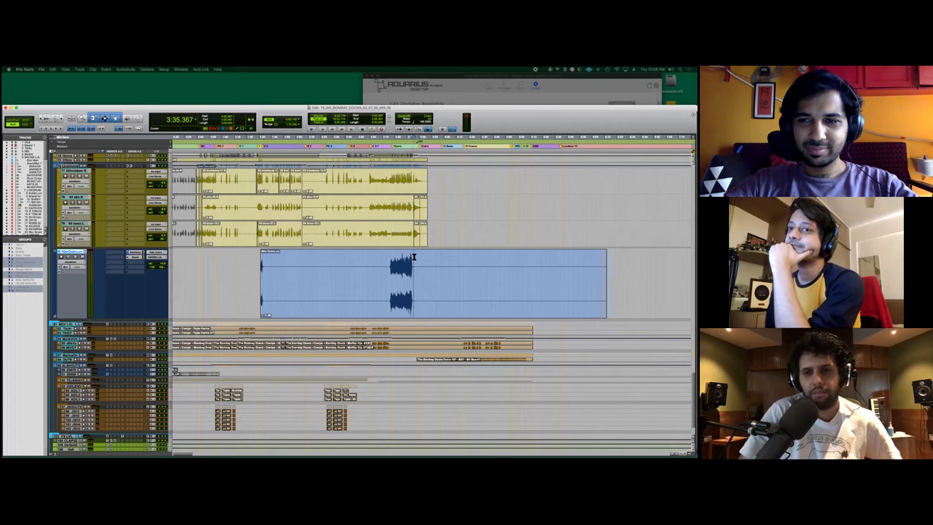
scroll(416, 261, right, 3)
scroll(417, 261, down, 2)
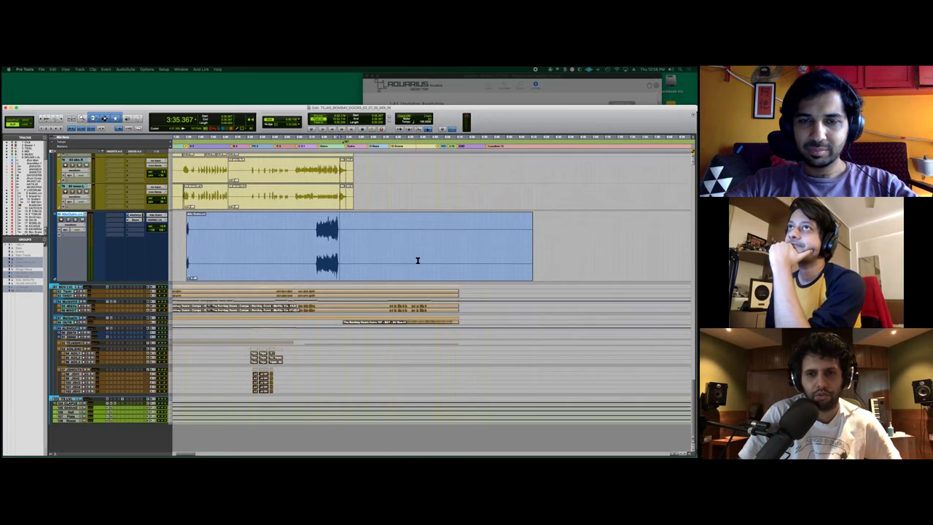
scroll(418, 260, up, 3)
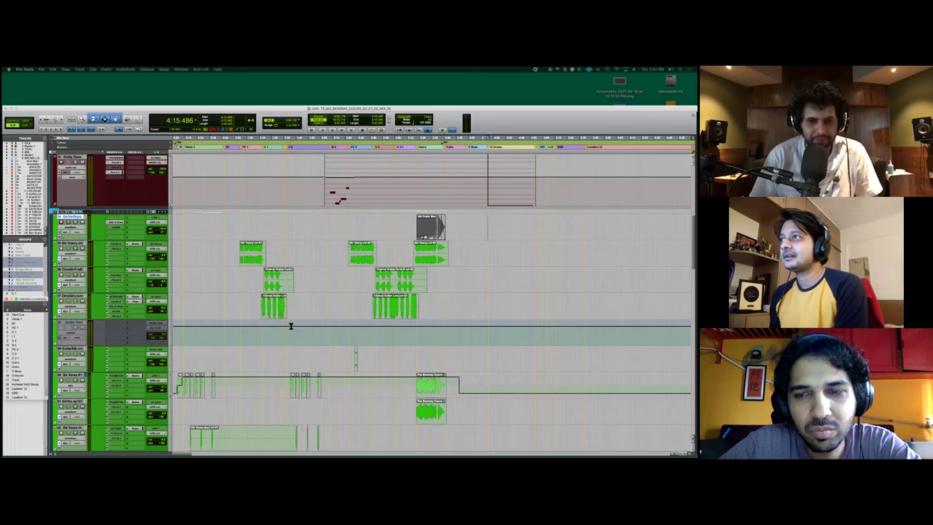
scroll(478, 260, right, 3)
scroll(477, 260, down, 3)
scroll(477, 260, right, 1)
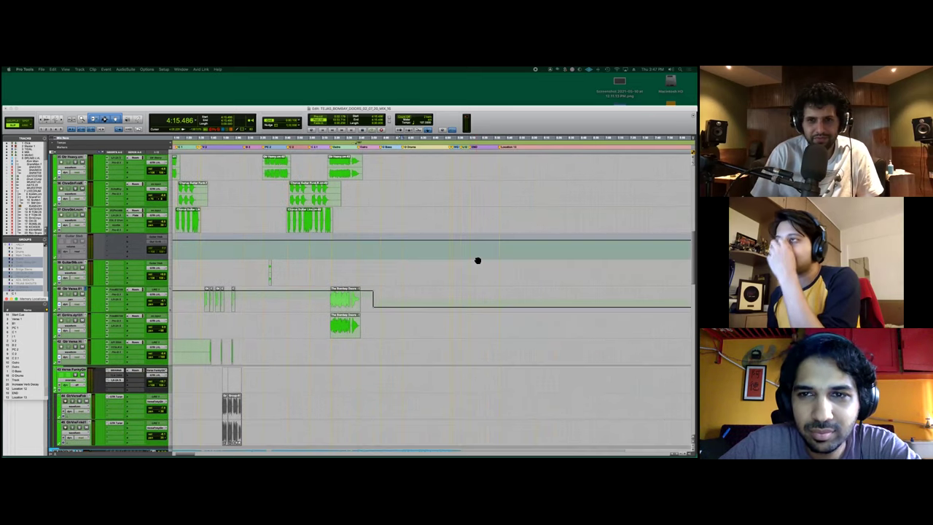
scroll(477, 260, up, 3)
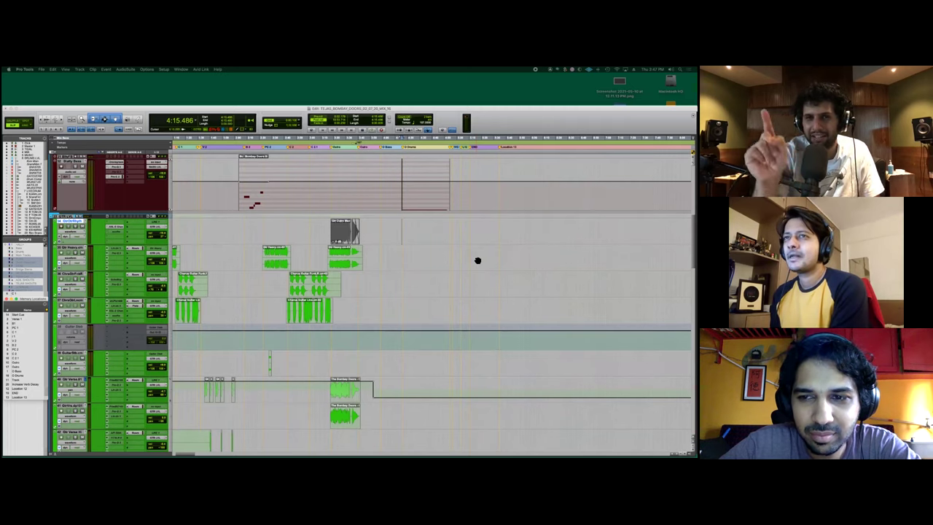
Step: Switch to Finder and open the Bounces folder of the Bombay Doors project on the J-SESSIONS drive
key(super+Tab)
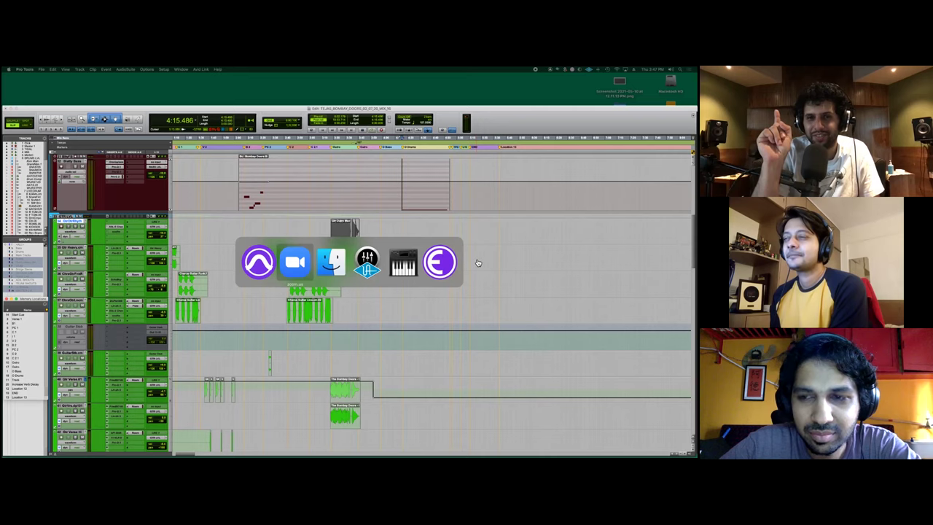
key(super+Tab)
scroll(321, 240, up, 10)
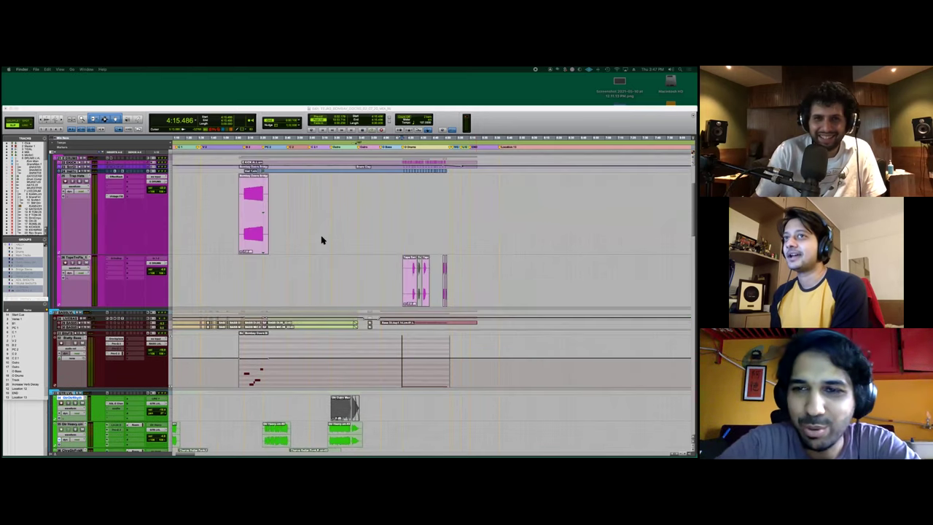
scroll(320, 240, down, 20)
mouse_move(344, 454)
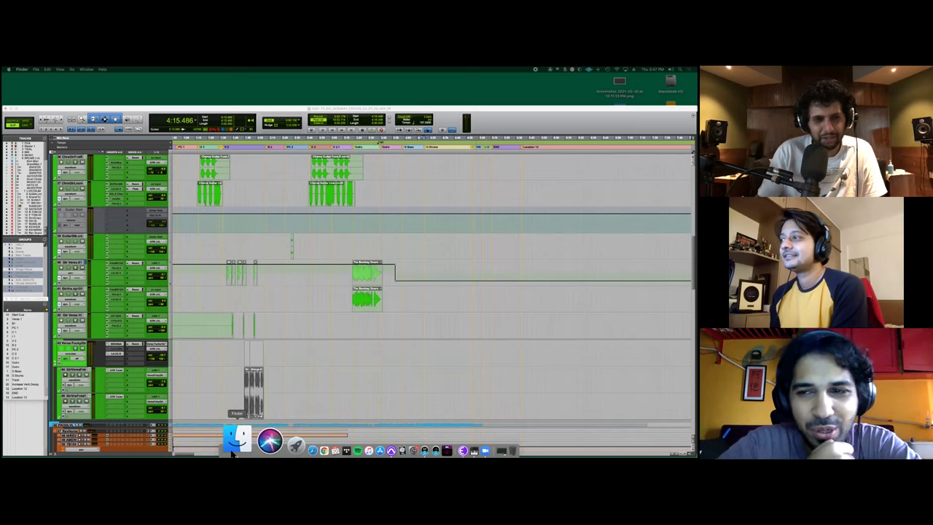
click(195, 443)
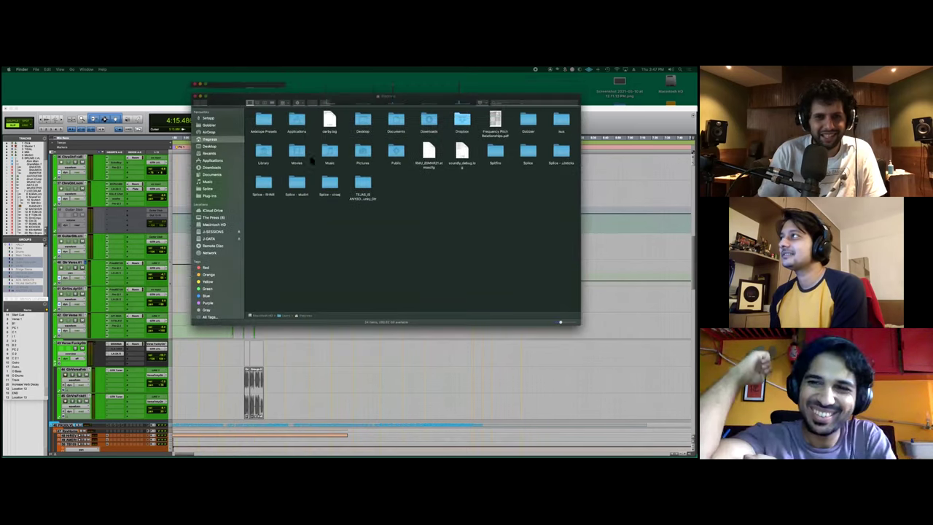
drag(312, 87, 294, 165)
click(203, 301)
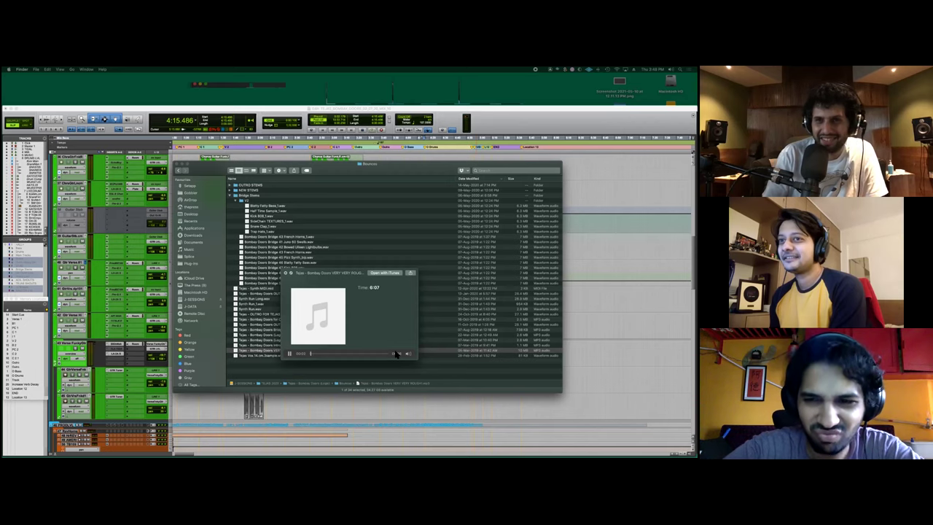
Step: Preview the Bombay Doors VERY VERY ROUGH MP3, enlarging the preview window during playback, and close it
click(327, 357)
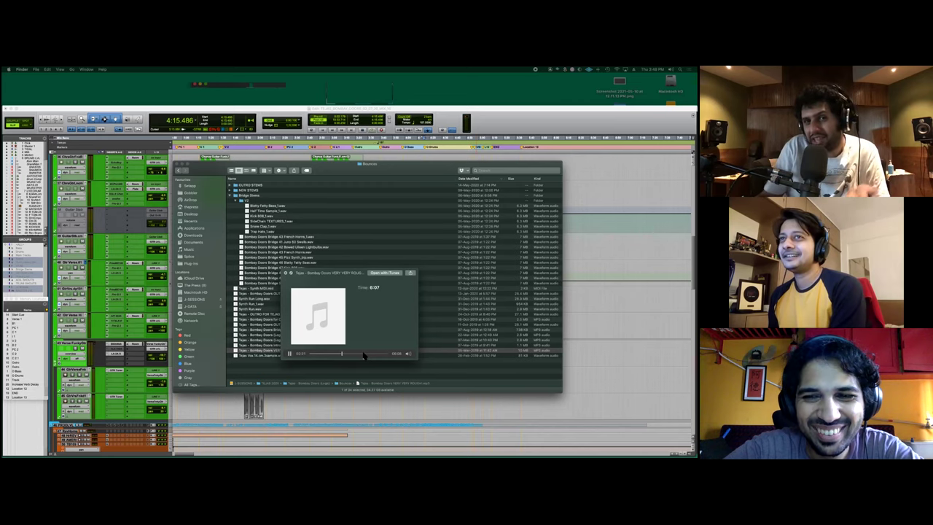
drag(318, 274, 382, 261)
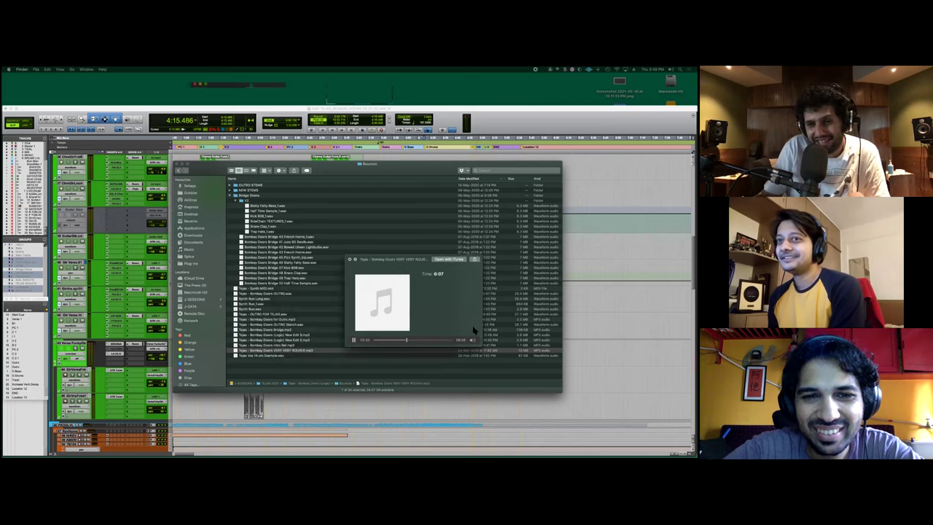
drag(482, 347, 569, 357)
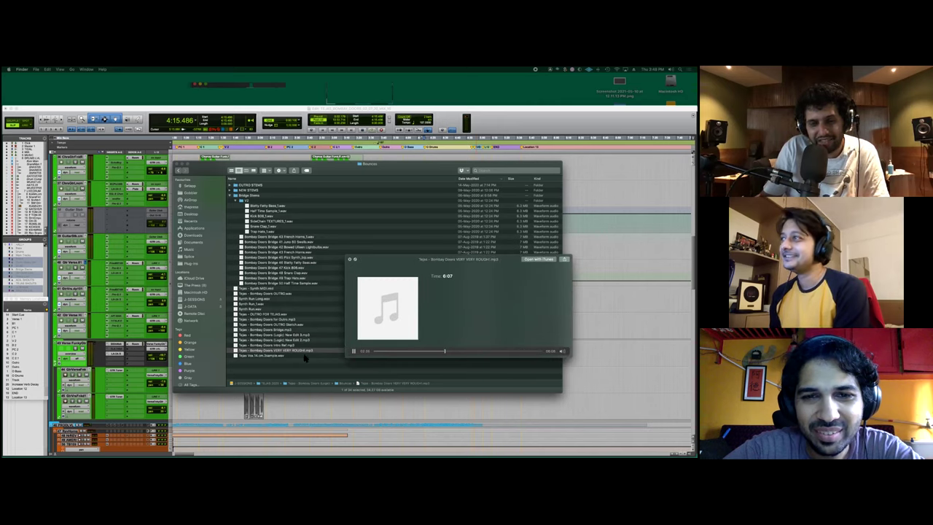
key(space)
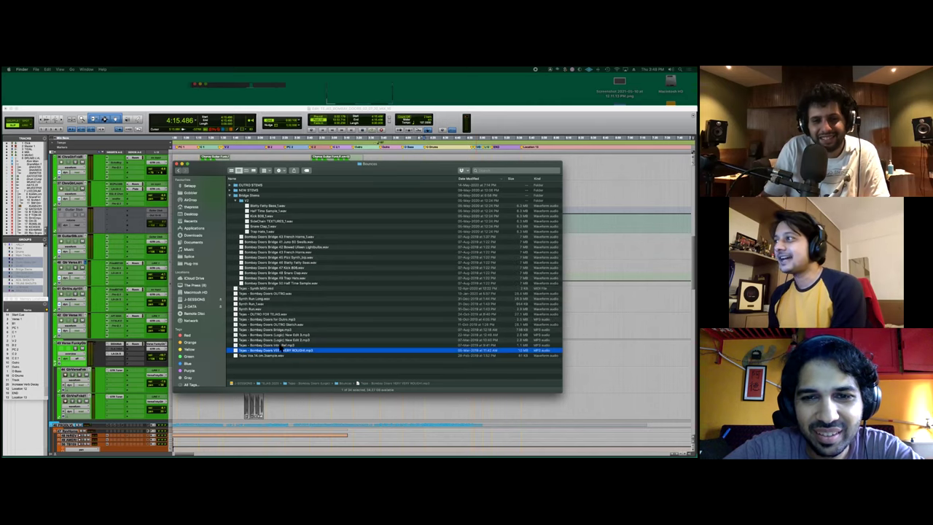
Step: Preview the short vox sample WAV at the end of the file list, replaying it several times before closing it
key(Up)
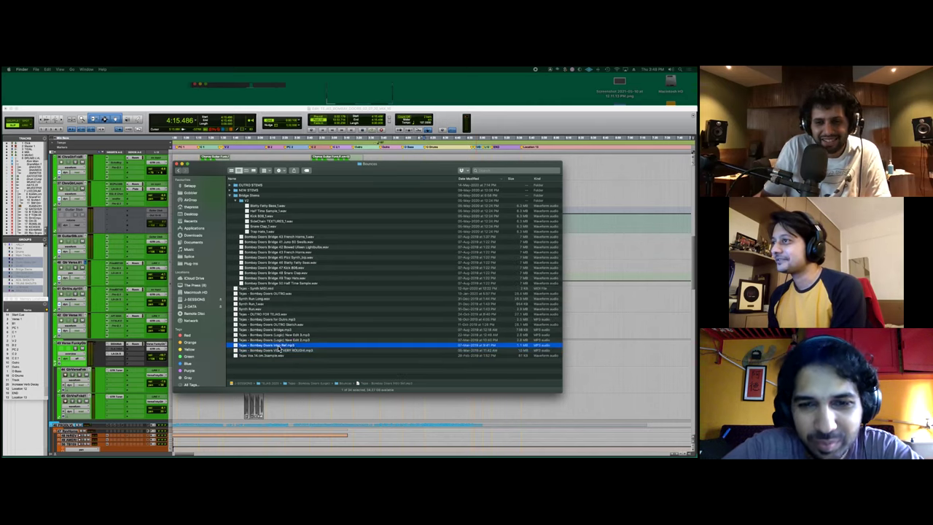
click(474, 356)
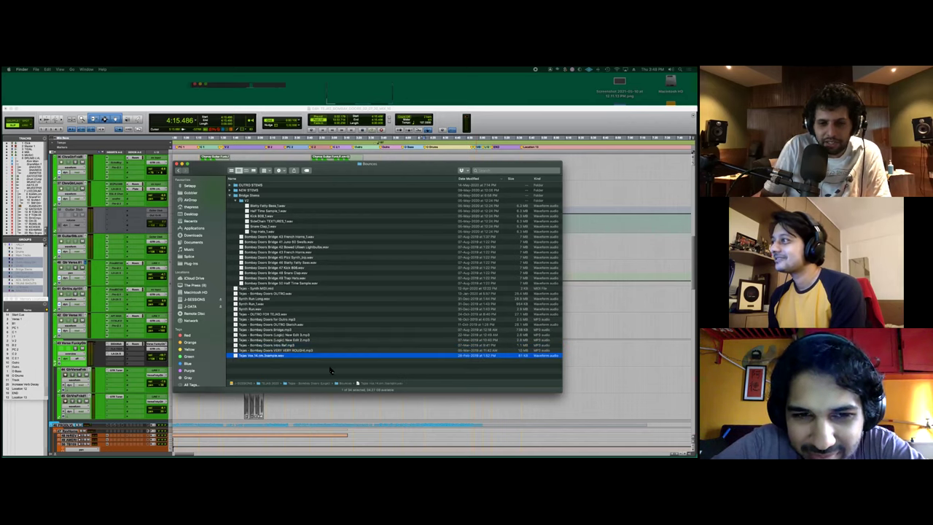
key(space)
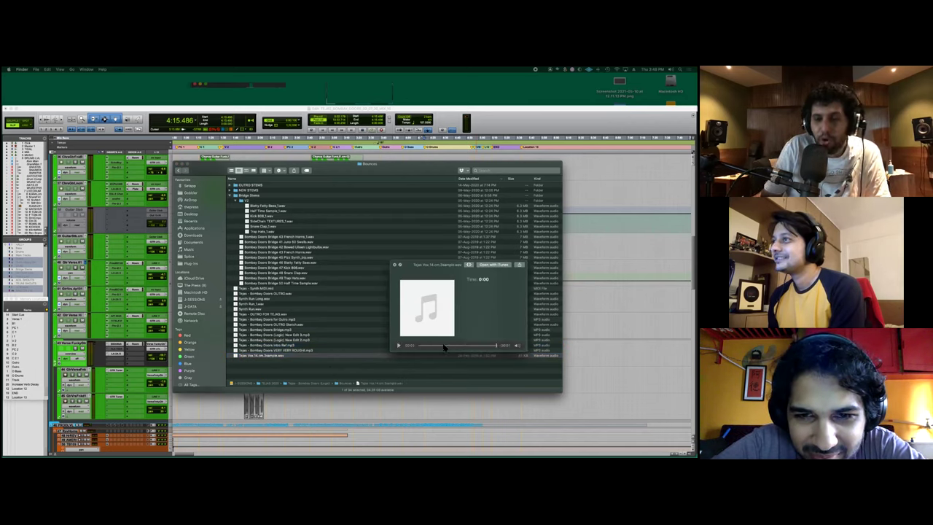
click(399, 347)
click(399, 347)
click(399, 347)
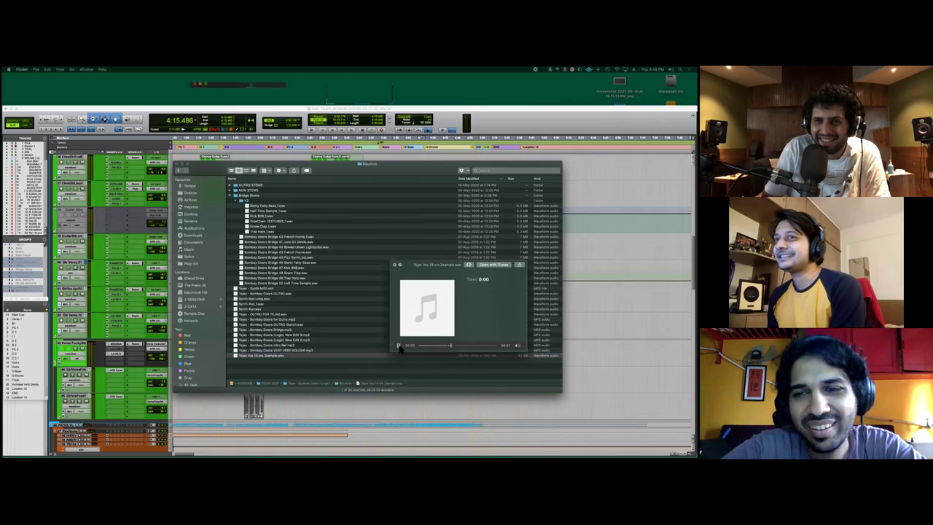
key(space)
Step: Preview the Bombay Doors Bridge MP3 and close the preview
click(399, 350)
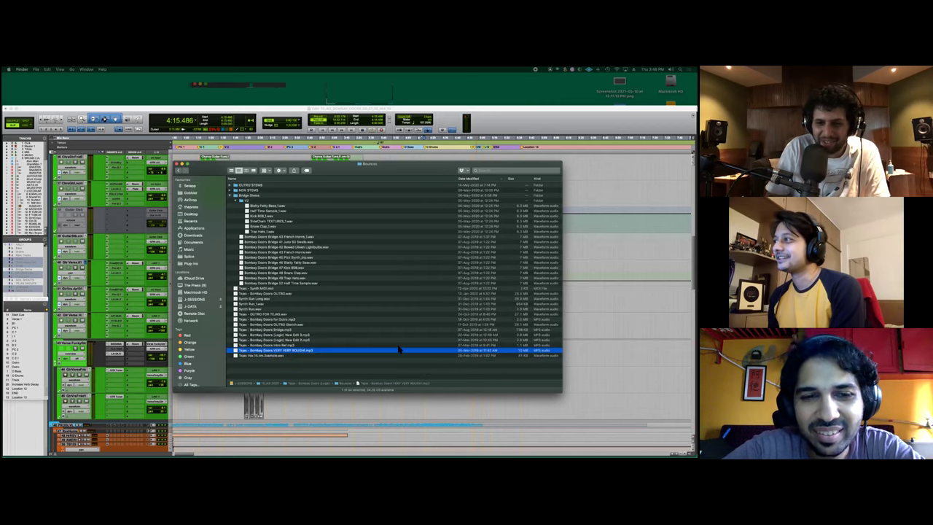
key(Up)
key(Up)
key(Up)
key(Up)
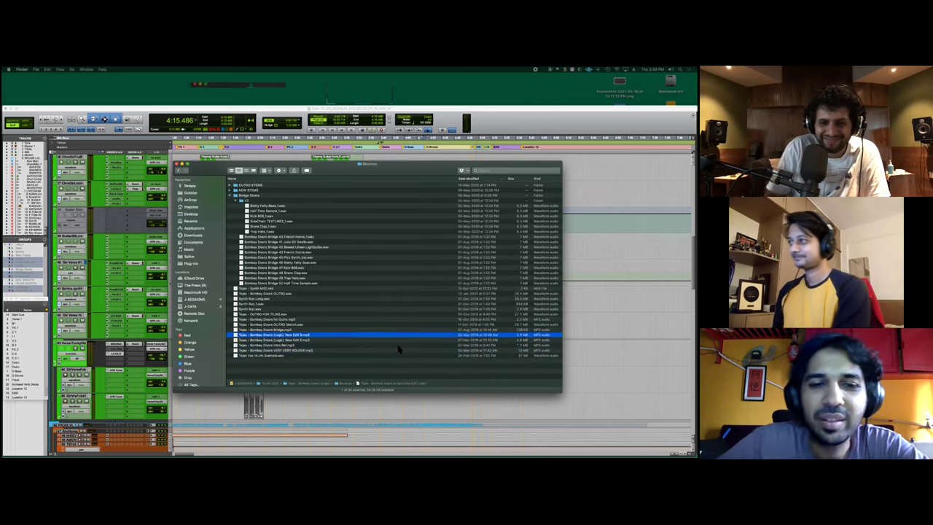
key(space)
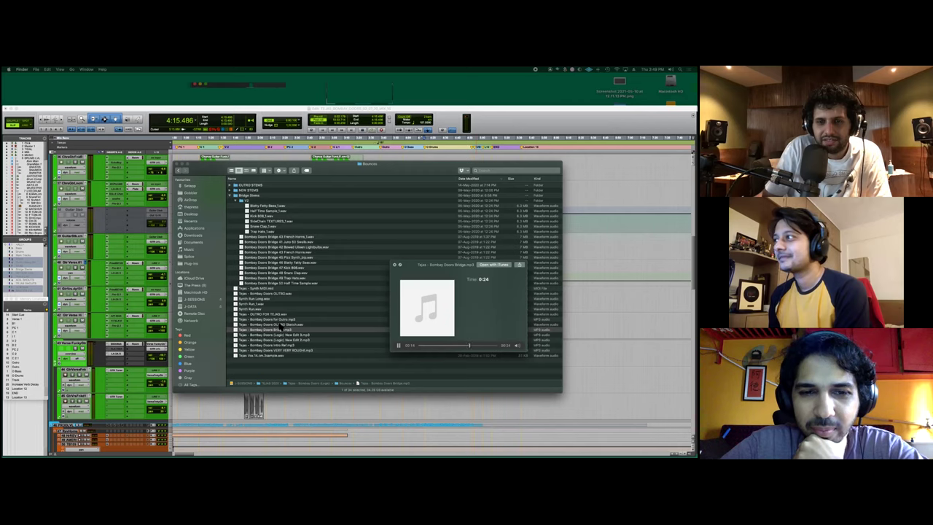
key(space)
Step: Preview the Bombay Doors OUTRO Sketch WAV and close the preview
key(Up)
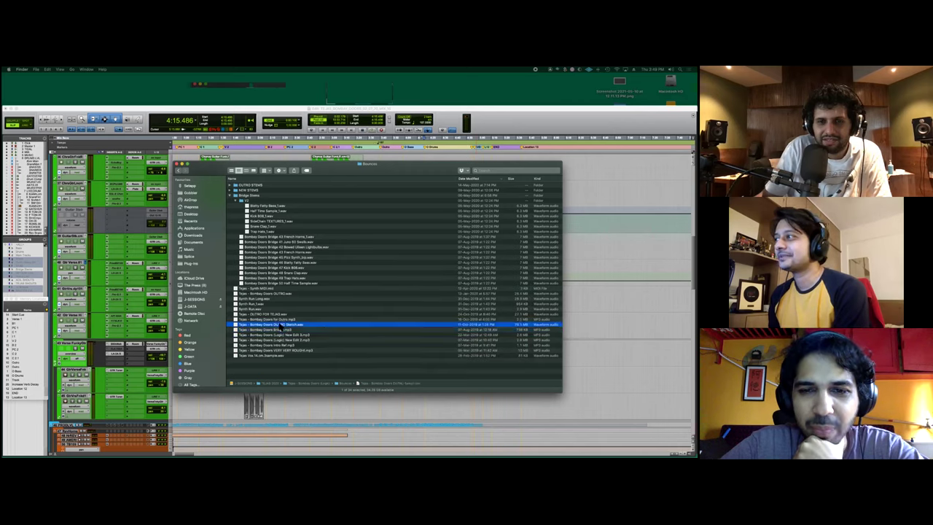
key(space)
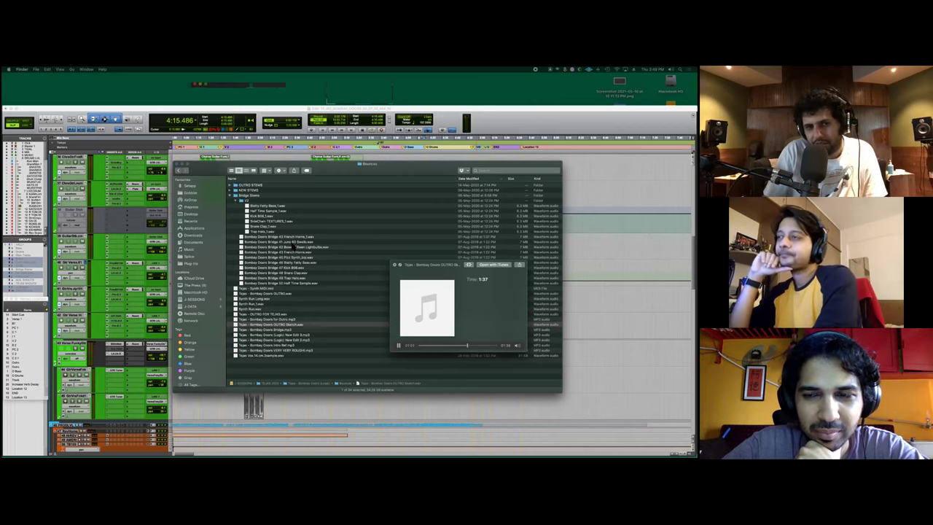
key(space)
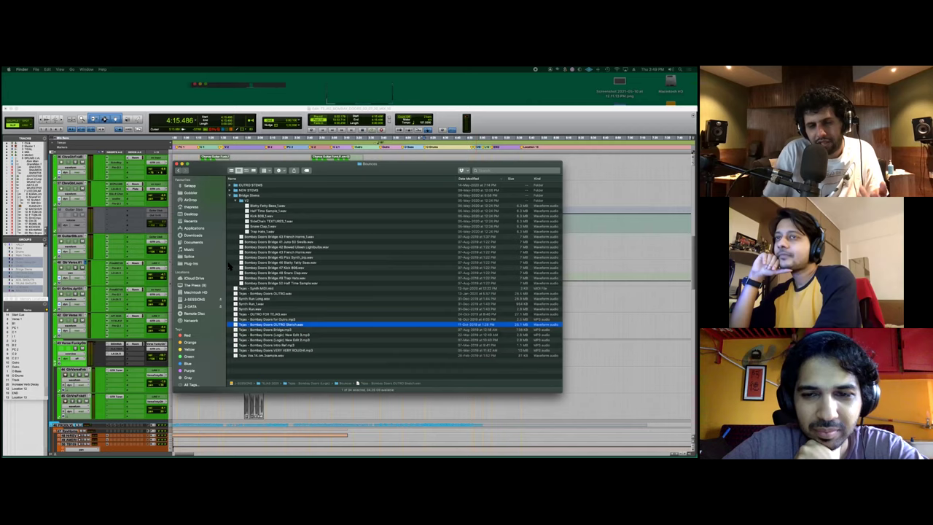
Step: Switch back to Pro Tools and look over the guitar, drum, horn and keys tracks of the session
click(502, 128)
scroll(455, 171, up, 15)
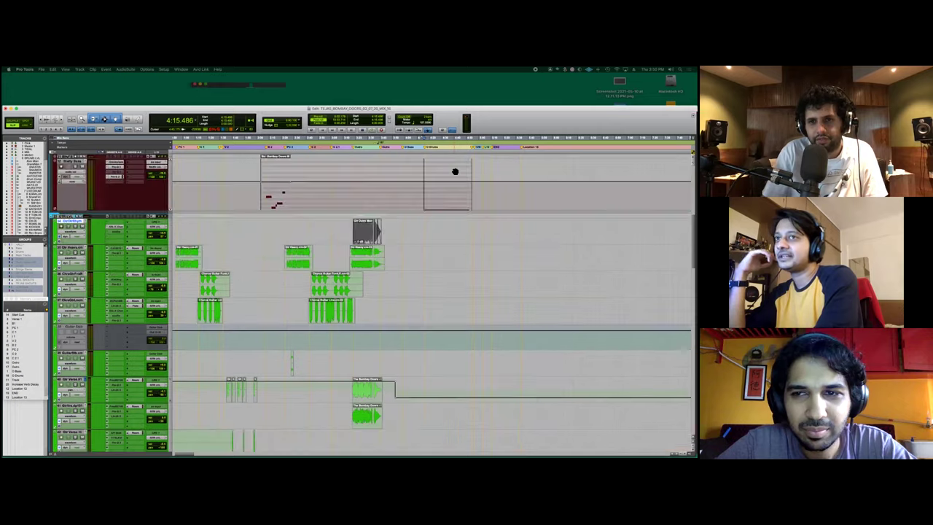
scroll(456, 170, down, 20)
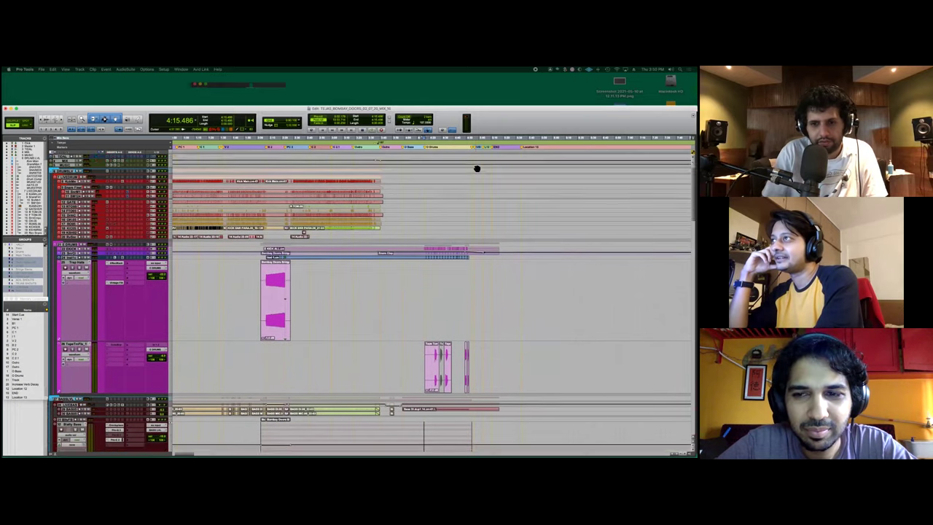
scroll(477, 168, down, 10)
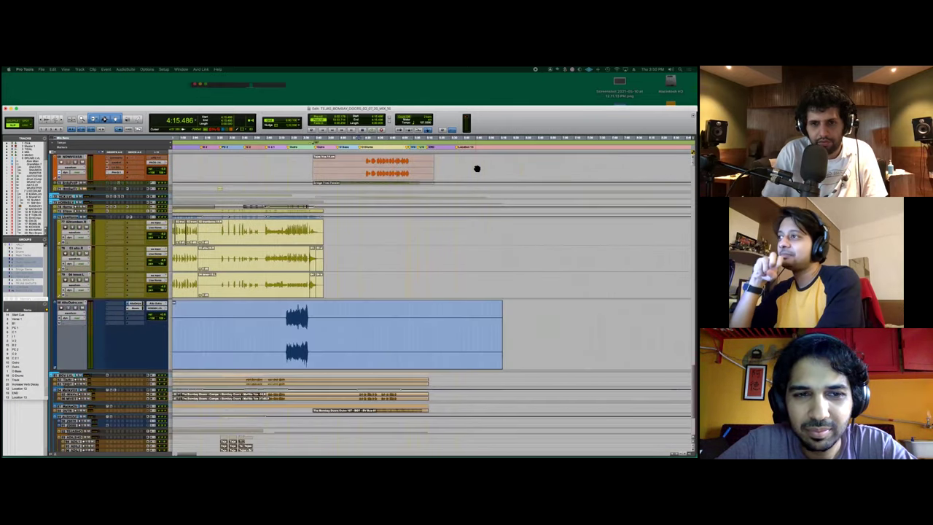
scroll(476, 168, up, 4)
scroll(477, 168, up, 15)
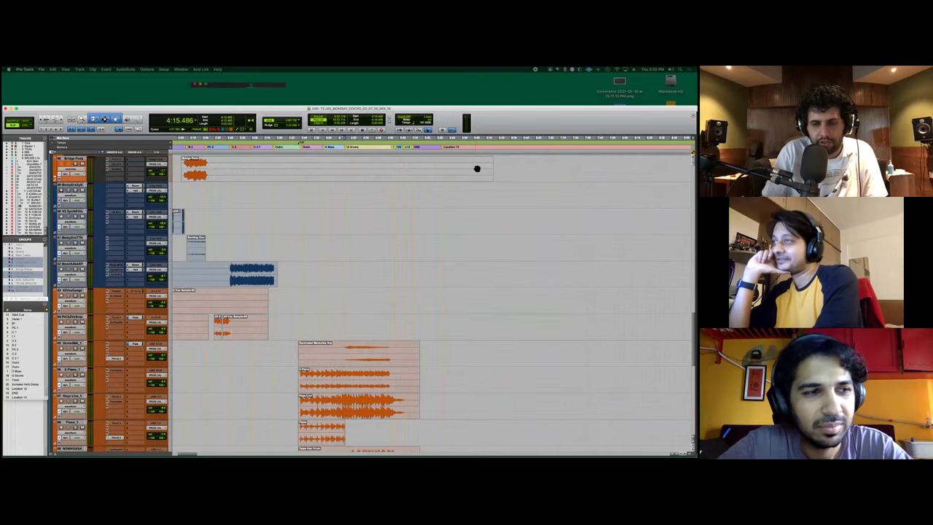
scroll(476, 168, up, 1)
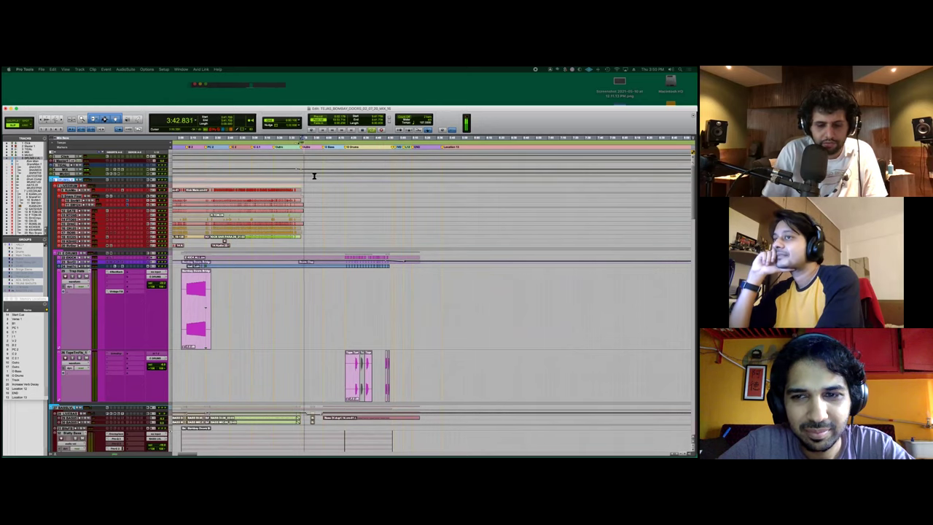
Step: Zoom in on the timeline and restart playback from about 3:40, at the second Outro marker
key(super+bracketright)
key(super+bracketright)
key(space)
click(424, 179)
key(space)
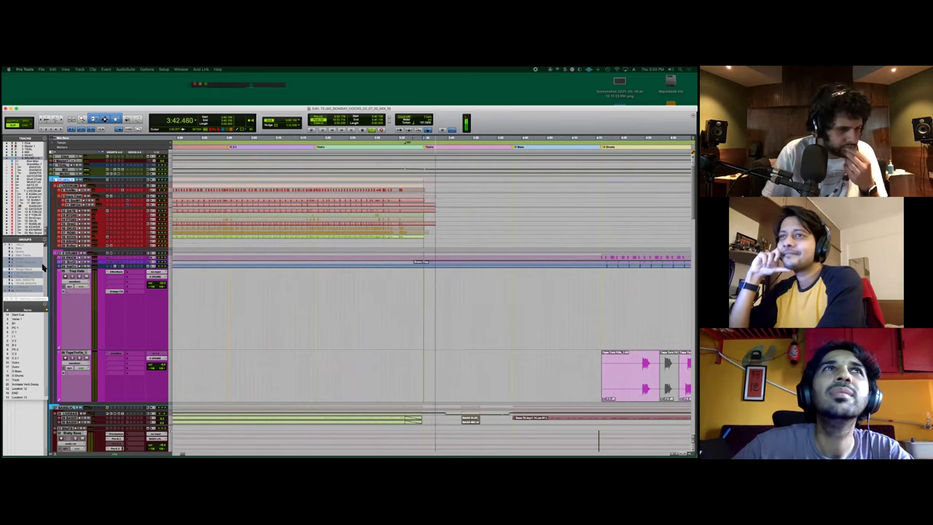
Step: Follow the outro playback past the drum, bass and guitar tracks and examine the orange keys and piano tracks
scroll(236, 309, right, 3)
scroll(235, 309, down, 5)
scroll(236, 309, right, 3)
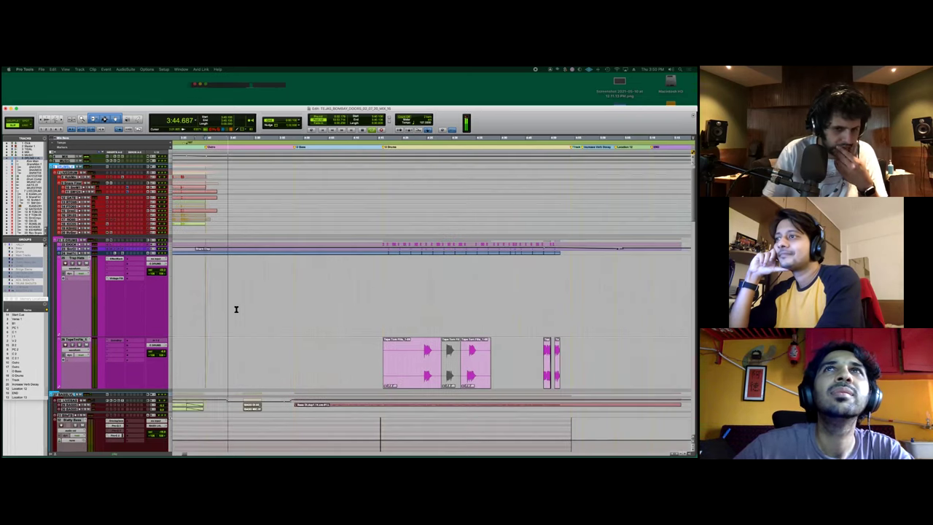
scroll(235, 309, left, 2)
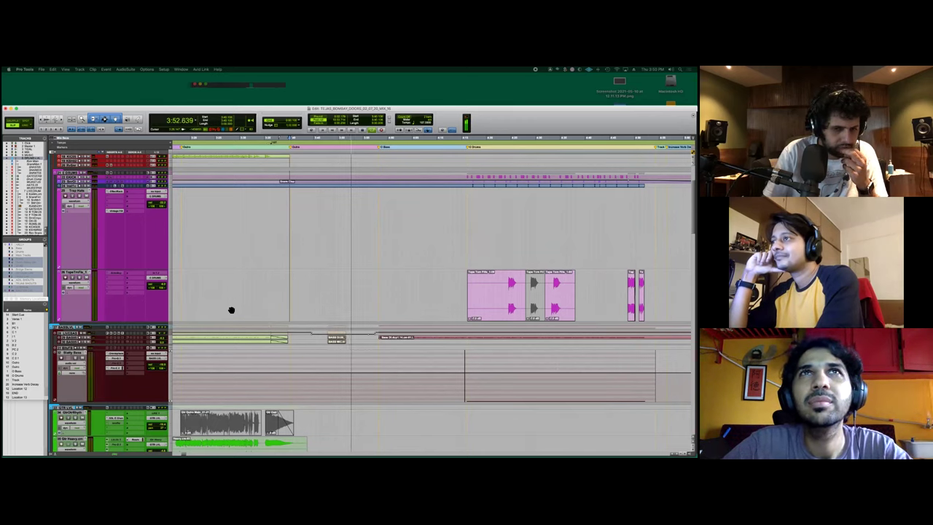
scroll(231, 310, down, 10)
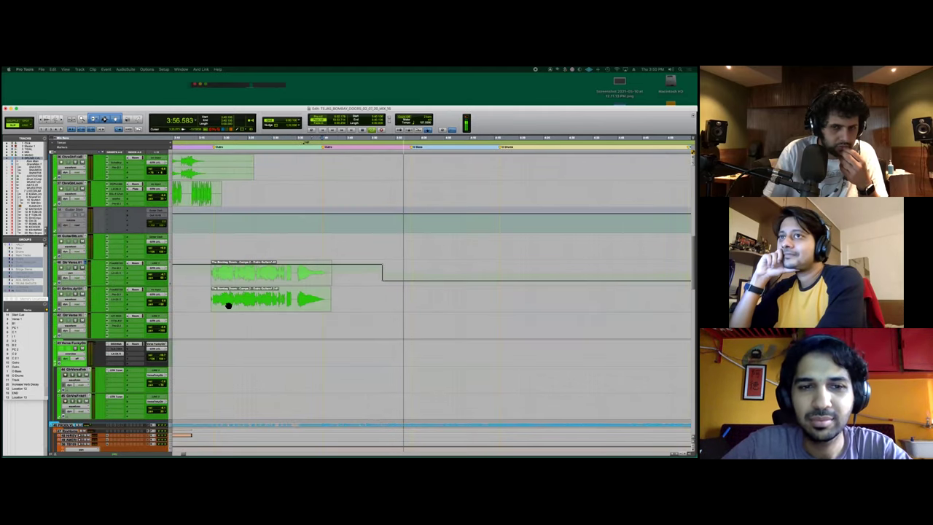
scroll(410, 313, right, 3)
scroll(410, 313, down, 5)
scroll(411, 313, down, 5)
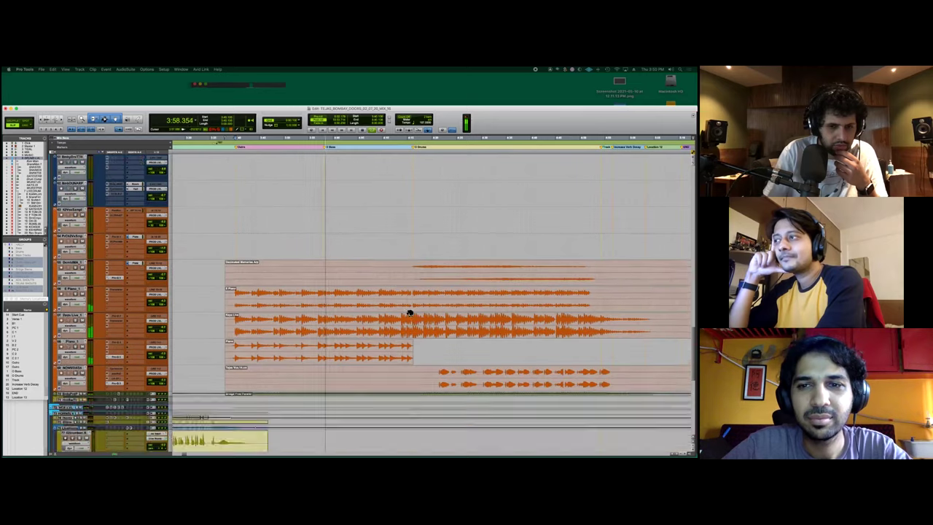
scroll(410, 313, up, 2)
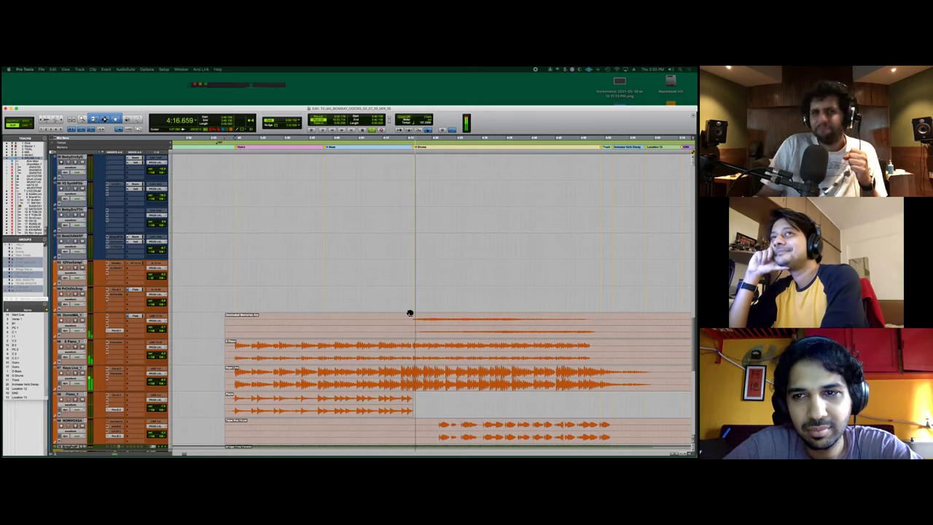
scroll(410, 313, up, 2)
scroll(411, 312, down, 5)
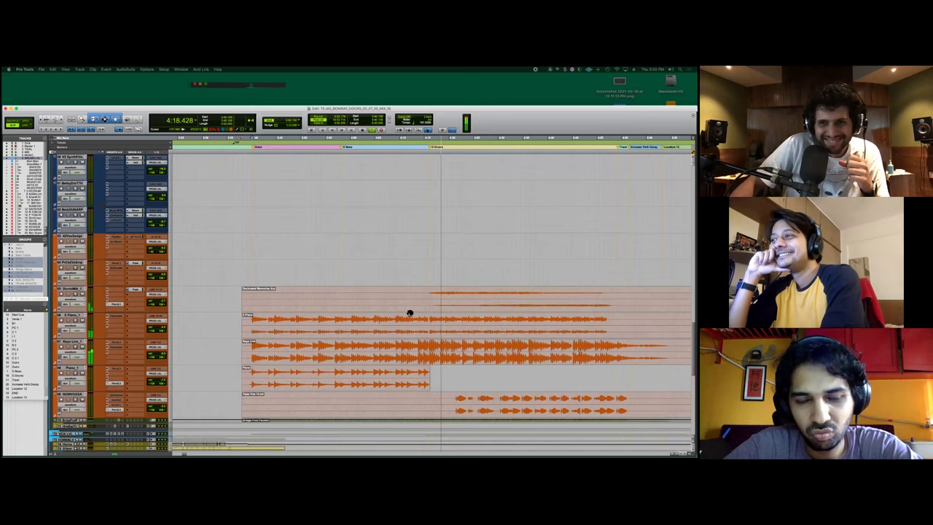
scroll(414, 301, right, 5)
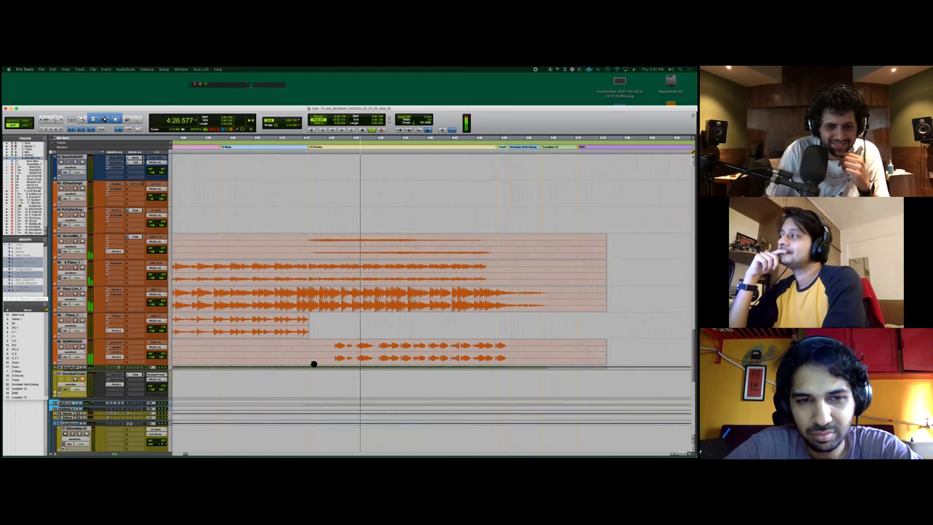
Step: Follow the outro playback across the orange keys, piano and horn tracks and stop it after the final notes
scroll(313, 365, left, 10)
scroll(313, 365, left, 10)
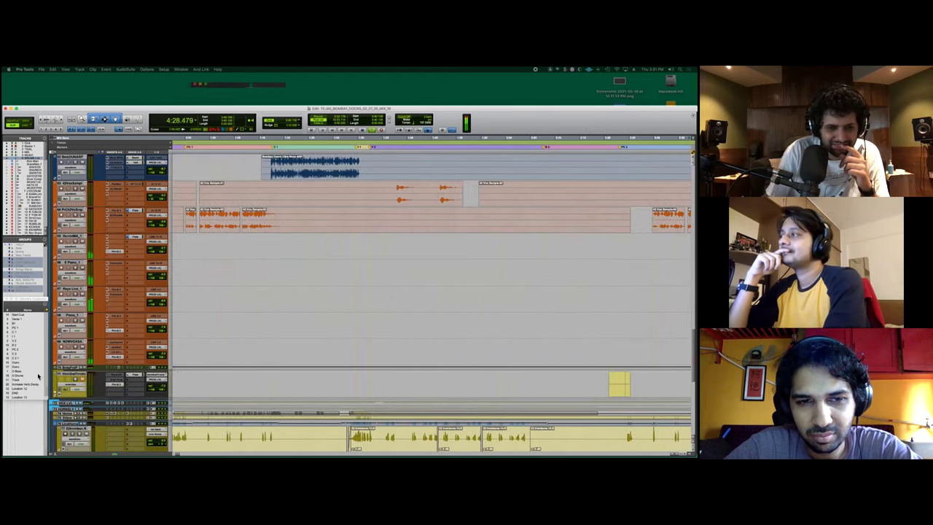
scroll(177, 364, down, 15)
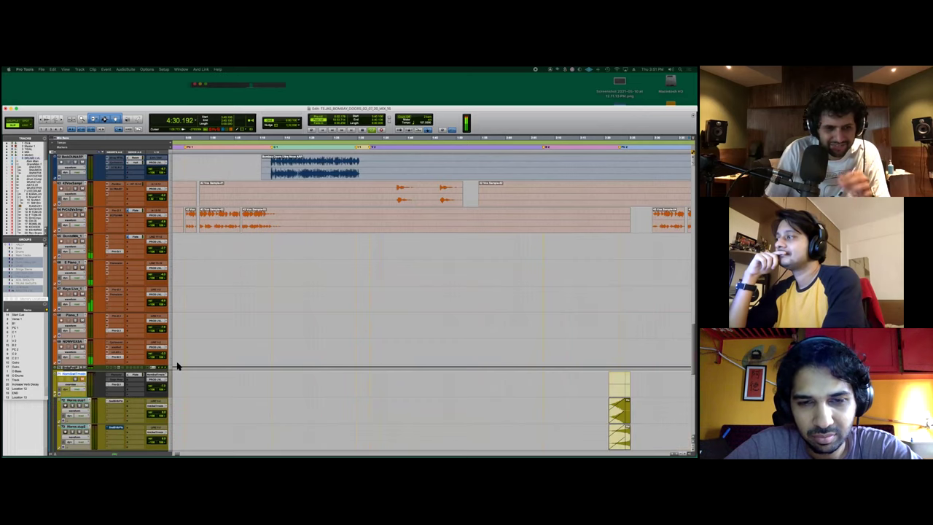
scroll(177, 366, up, 10)
scroll(178, 366, right, 10)
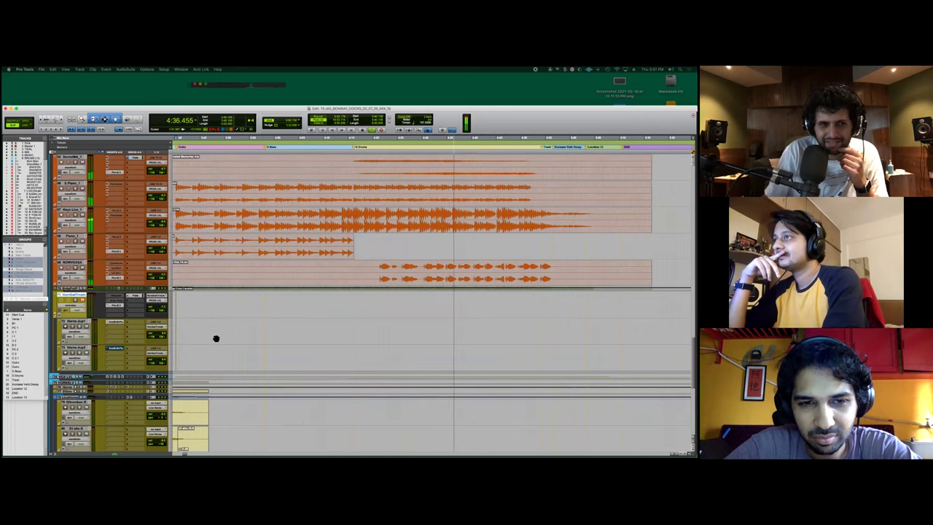
scroll(216, 338, up, 6)
scroll(216, 339, left, 2)
scroll(217, 340, left, 2)
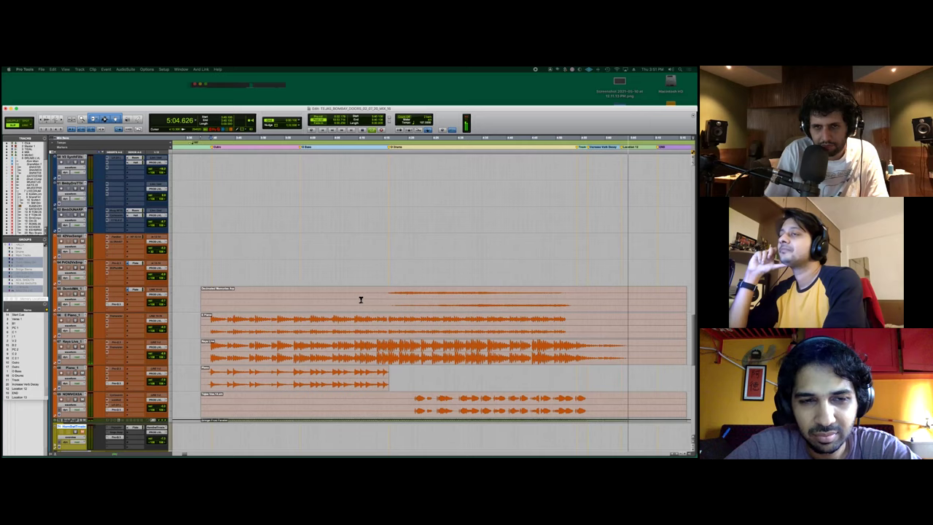
key(space)
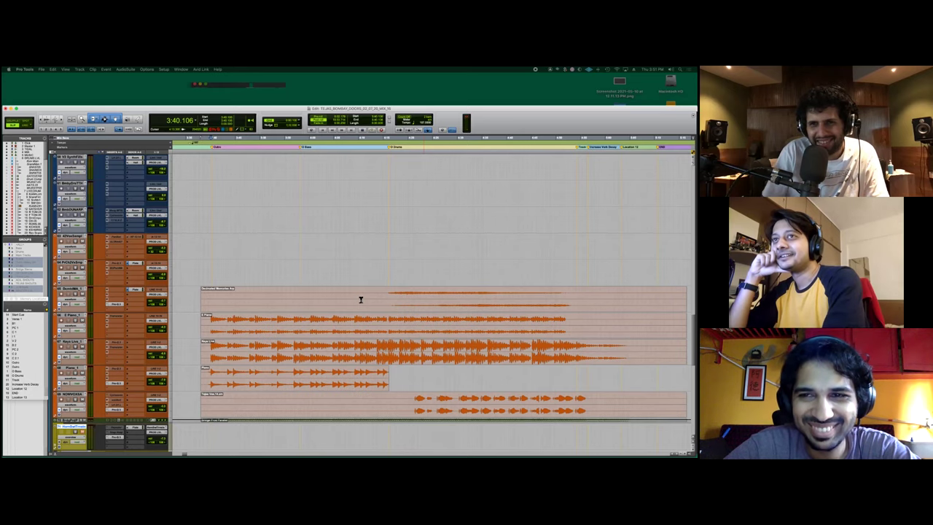
Step: Enlarge the brown outro vocal tracks, including OUTRO BVS, to show their waveforms
scroll(360, 298, down, 3)
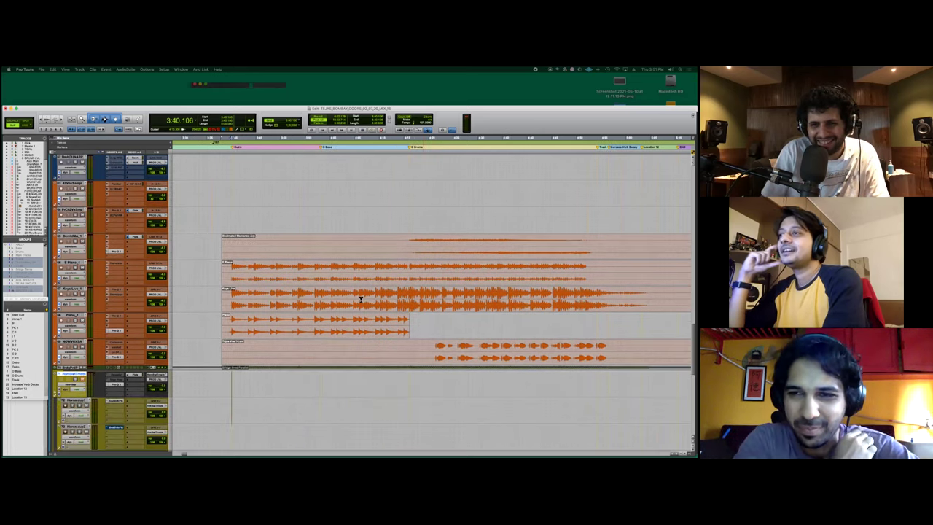
scroll(360, 298, right, 2)
scroll(360, 299, up, 2)
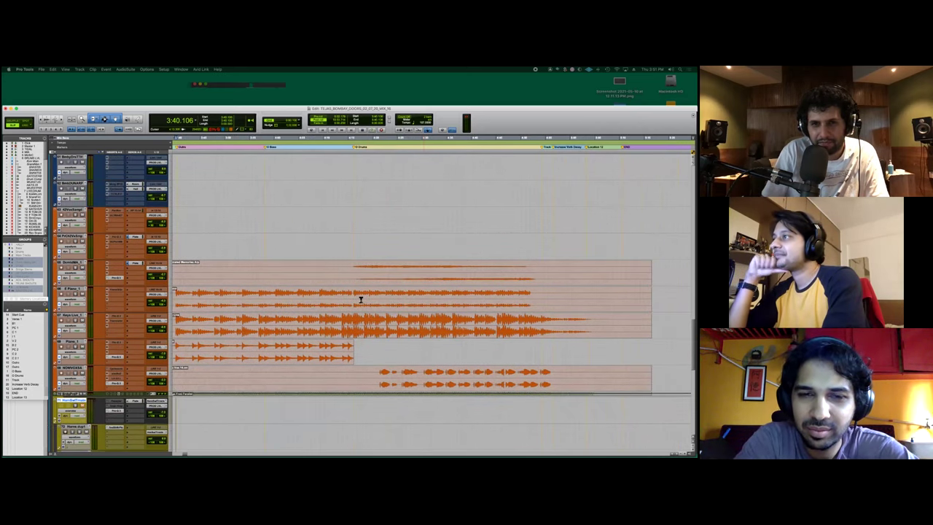
scroll(360, 299, down, 10)
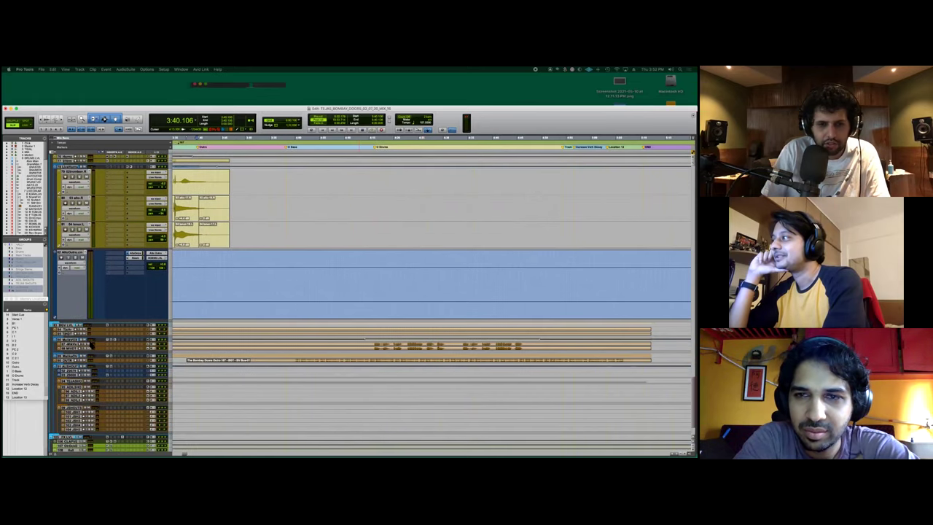
scroll(75, 352, down, 1)
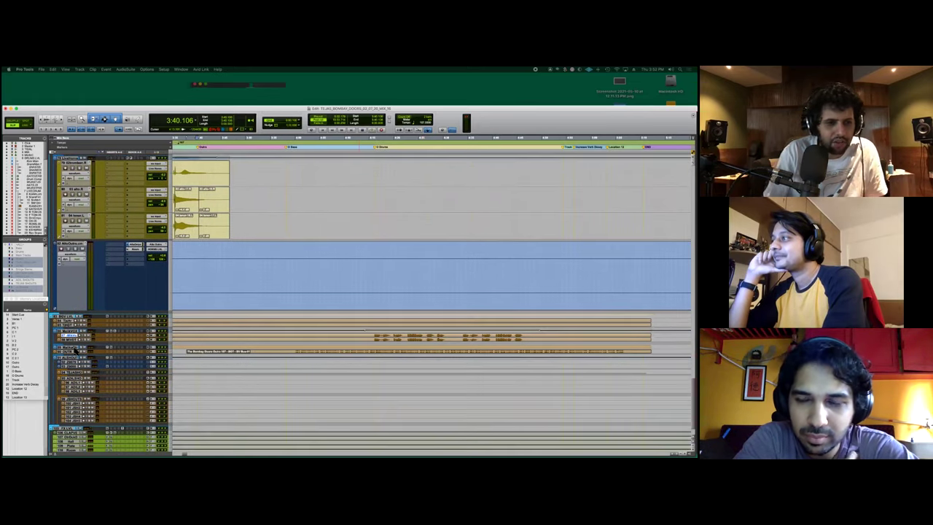
key(ctrl+Down)
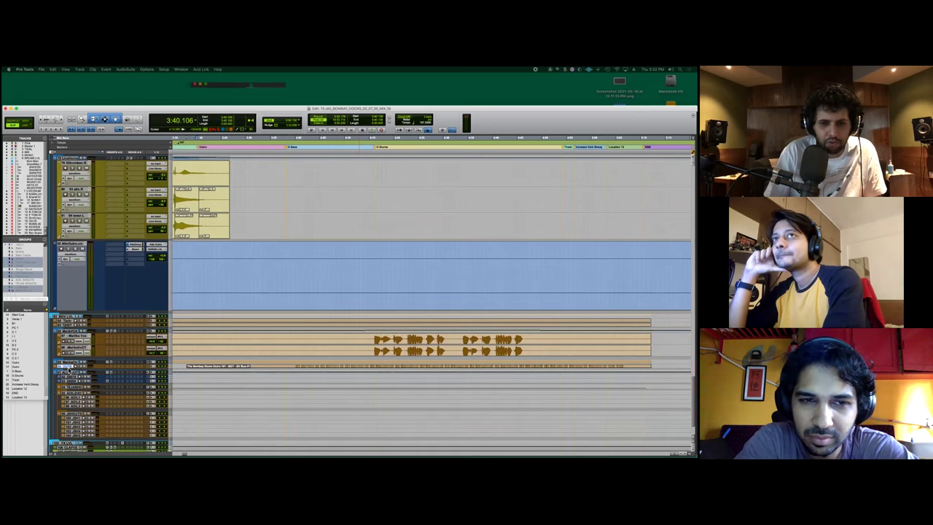
key(ctrl+Down)
key(ctrl+Down)
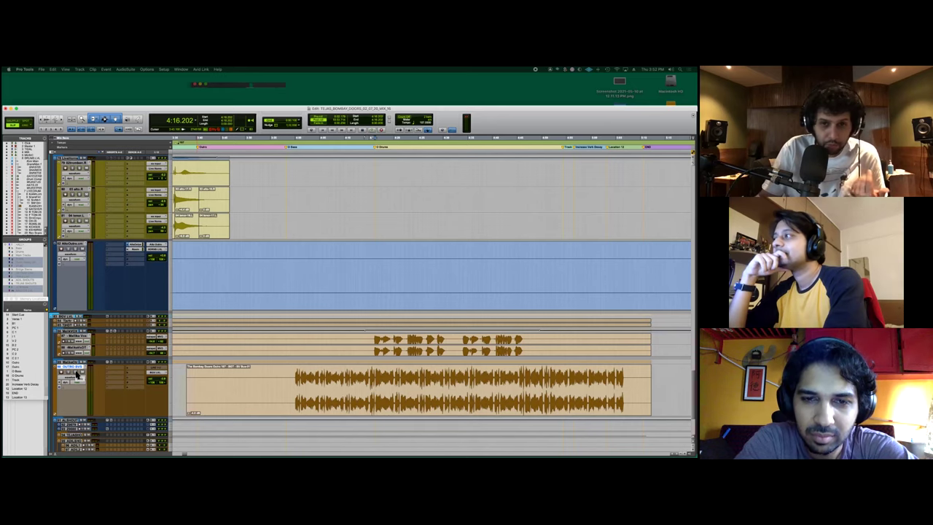
Step: Look over the guitar, keys, horn and brown outro vocal tracks around the Drums marker
scroll(230, 369, up, 10)
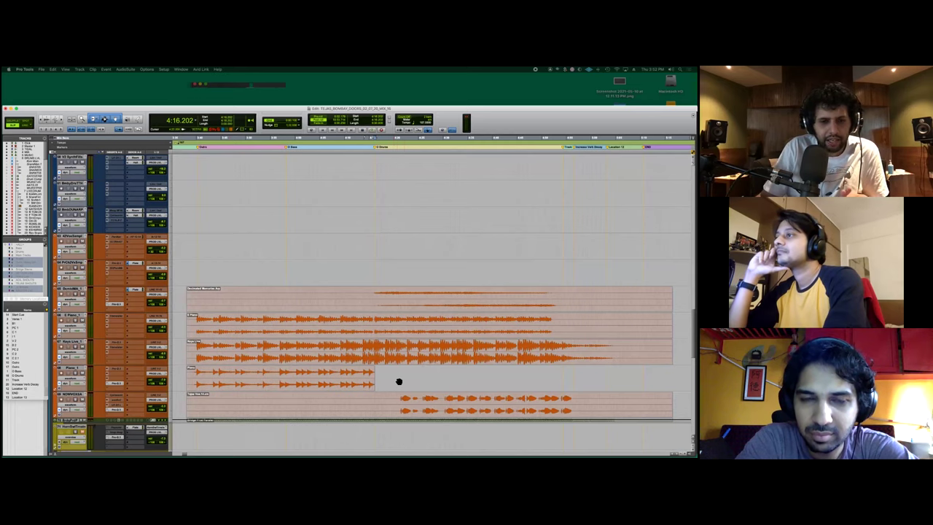
scroll(398, 379, up, 10)
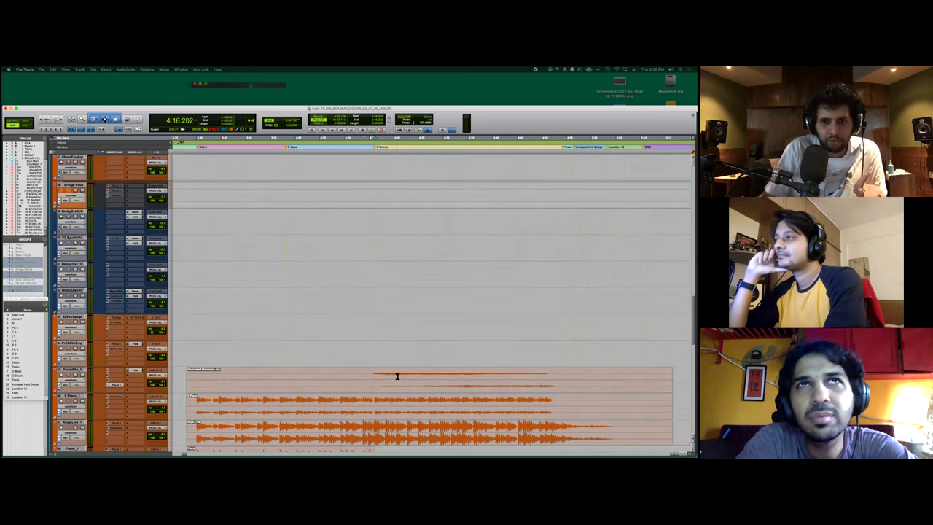
scroll(397, 376, up, 5)
scroll(397, 377, down, 4)
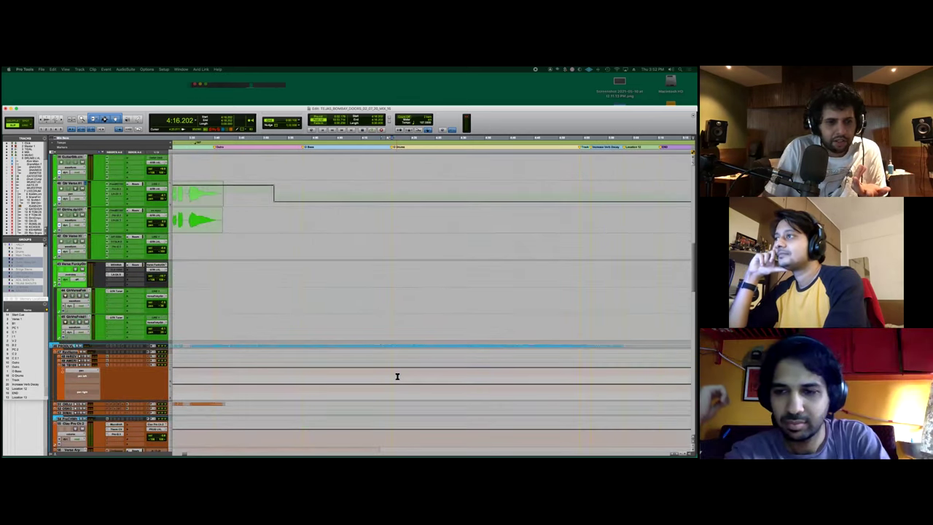
scroll(397, 377, down, 2)
scroll(397, 376, down, 15)
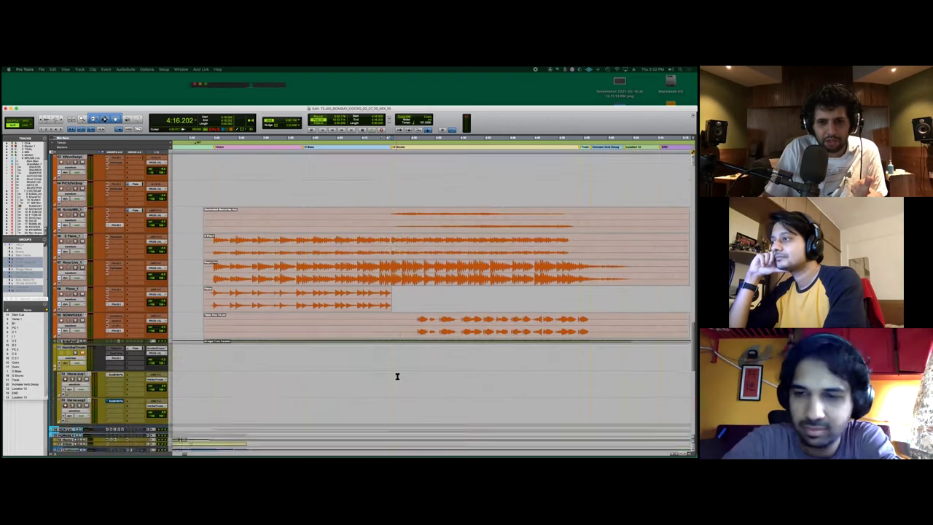
scroll(397, 376, down, 1)
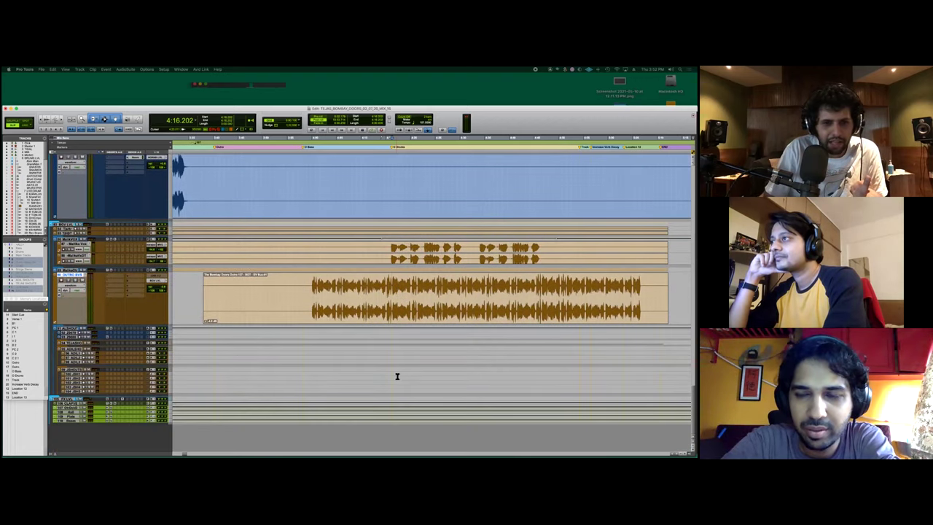
scroll(398, 376, up, 10)
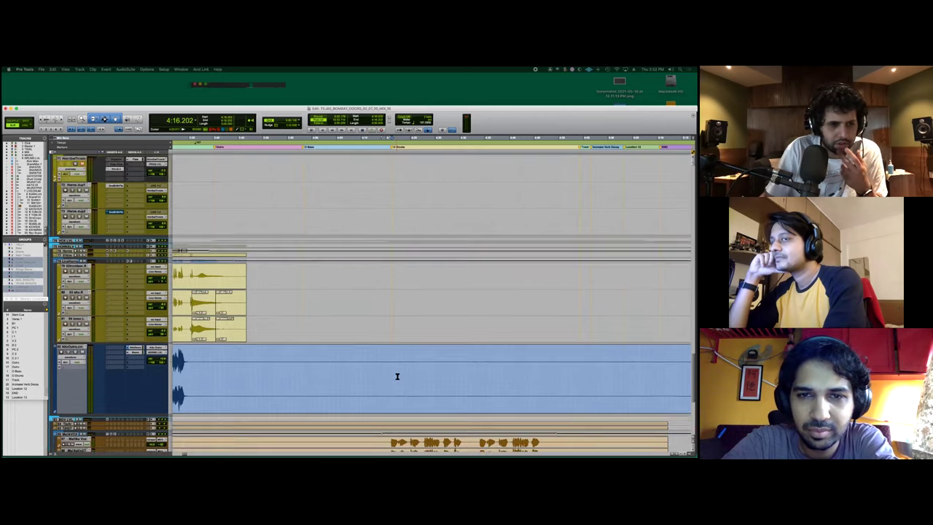
scroll(397, 376, down, 4)
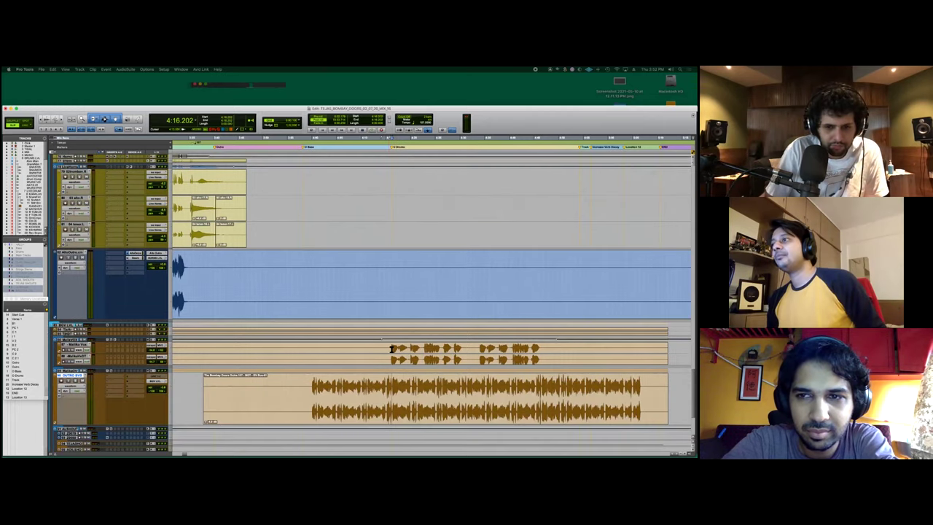
Step: Reveal the outro vocal folder with its two tracks above OUTRO BVS and play the outro vocals from about 4:15
click(73, 373)
click(72, 387)
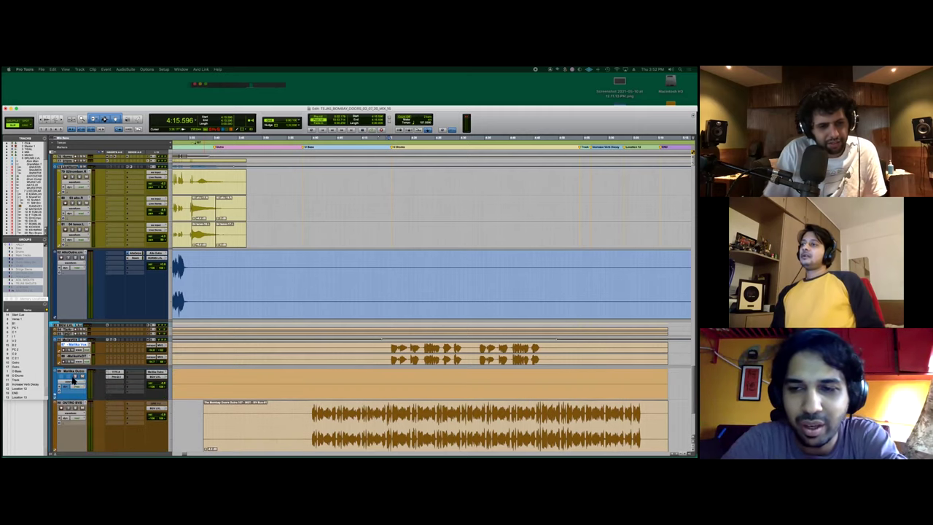
scroll(165, 378, down, 3)
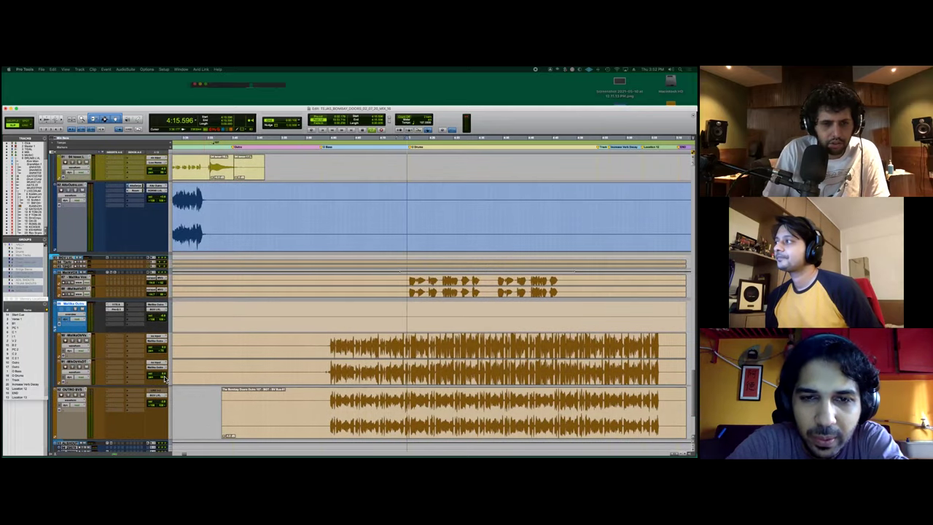
key(space)
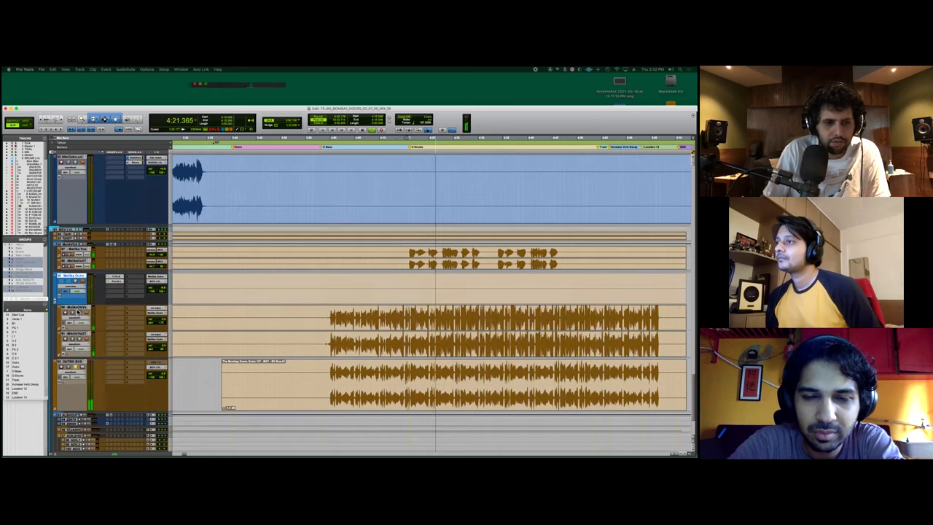
scroll(77, 309, down, 5)
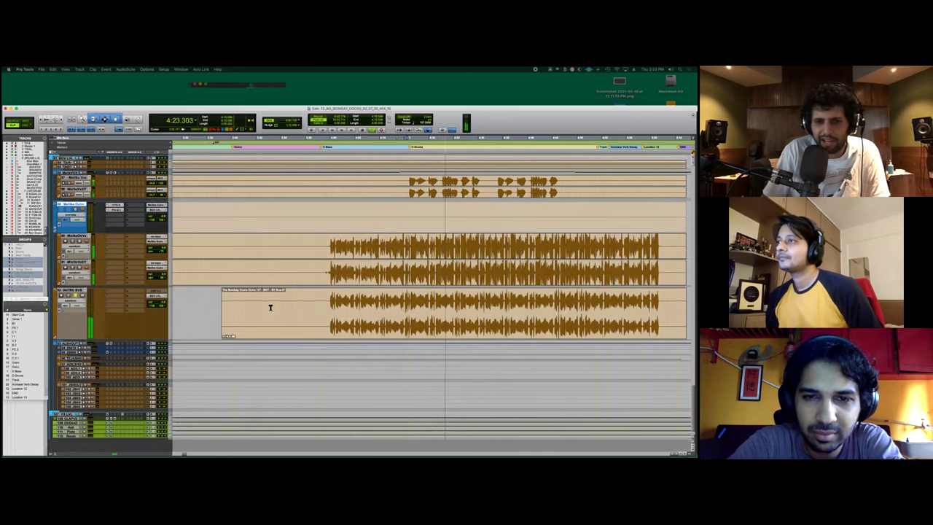
scroll(269, 307, up, 3)
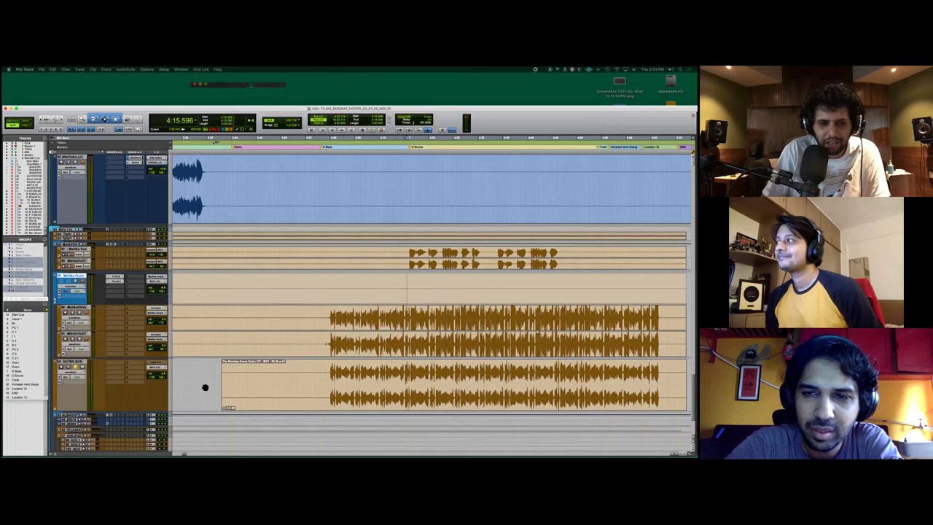
Step: Replay the outro from about 4:15 and compare the outro vocal folder with the OUTRO BVS track
scroll(309, 363, down, 3)
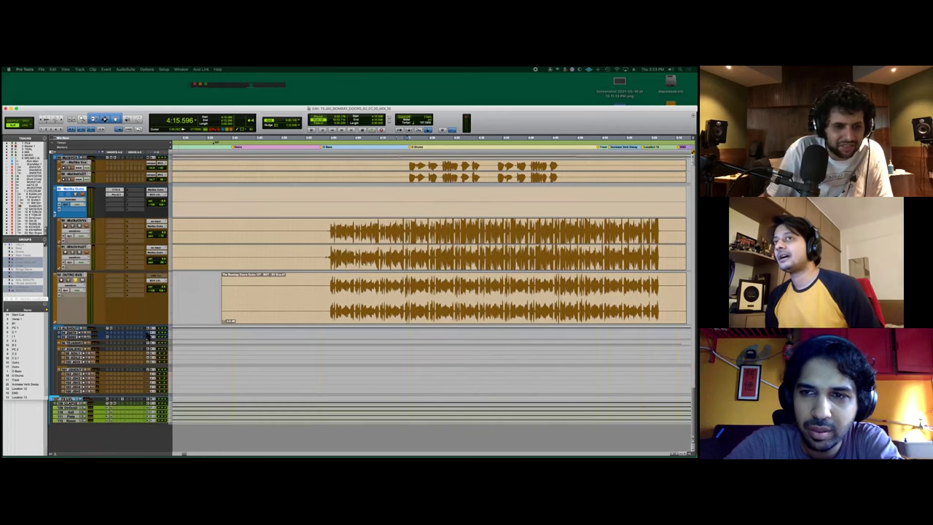
scroll(398, 368, up, 7)
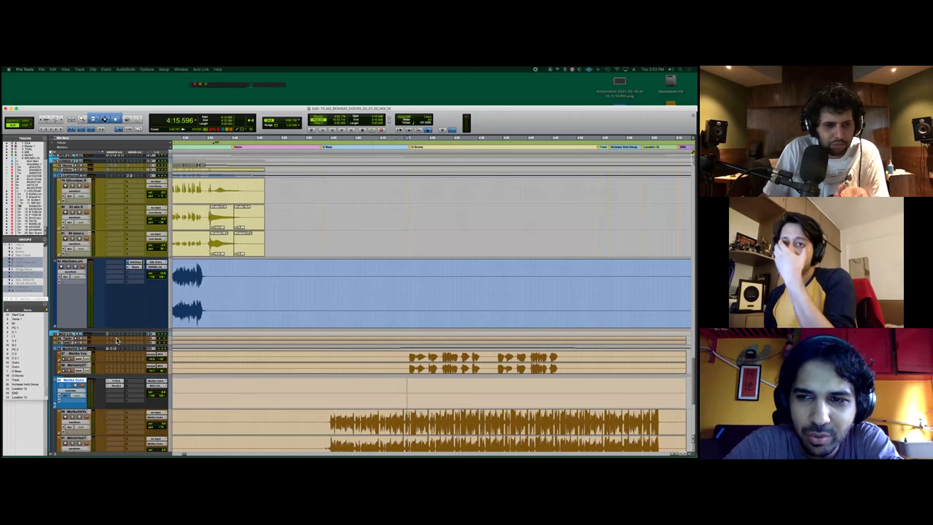
scroll(109, 401, down, 3)
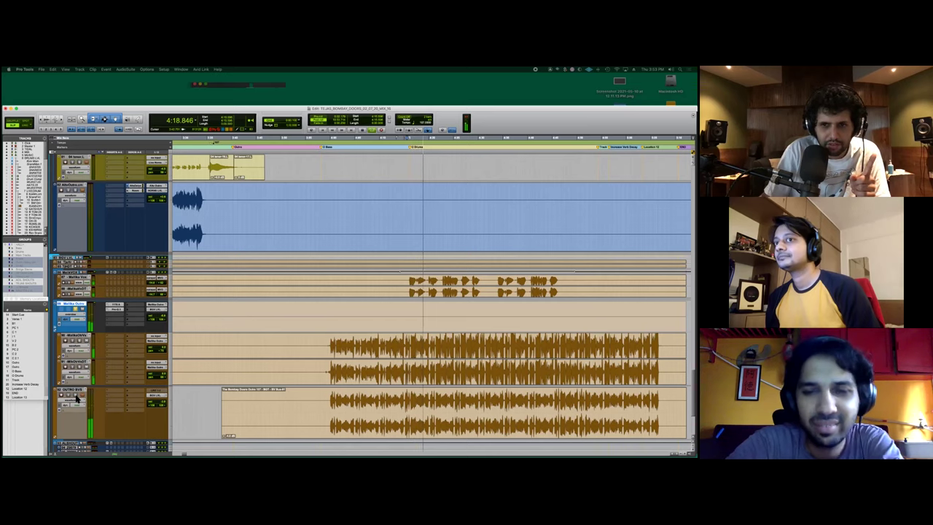
key(space)
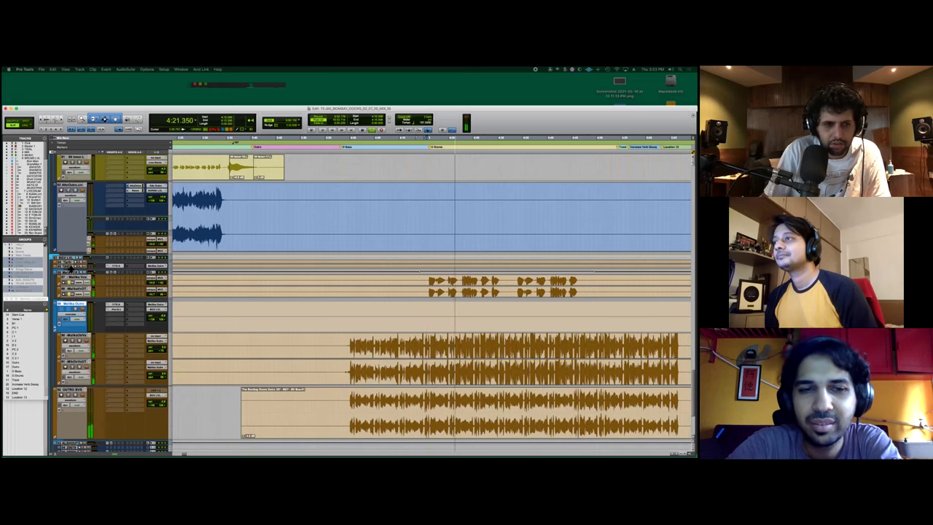
Step: Open the lead vocal folder above the horns, enlarge its yellow tracks during the outro playback and stop the playback
scroll(200, 290, up, 10)
scroll(198, 292, up, 3)
scroll(198, 292, down, 8)
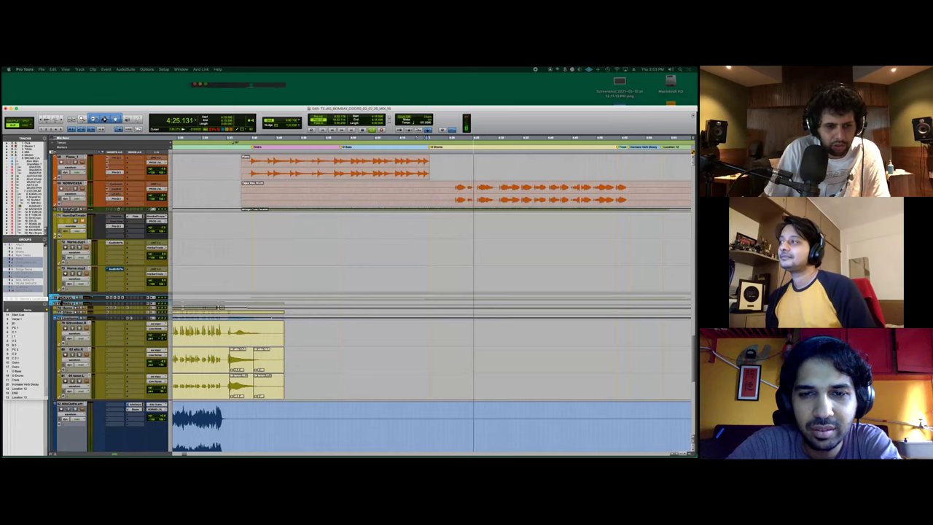
scroll(317, 319, down, 5)
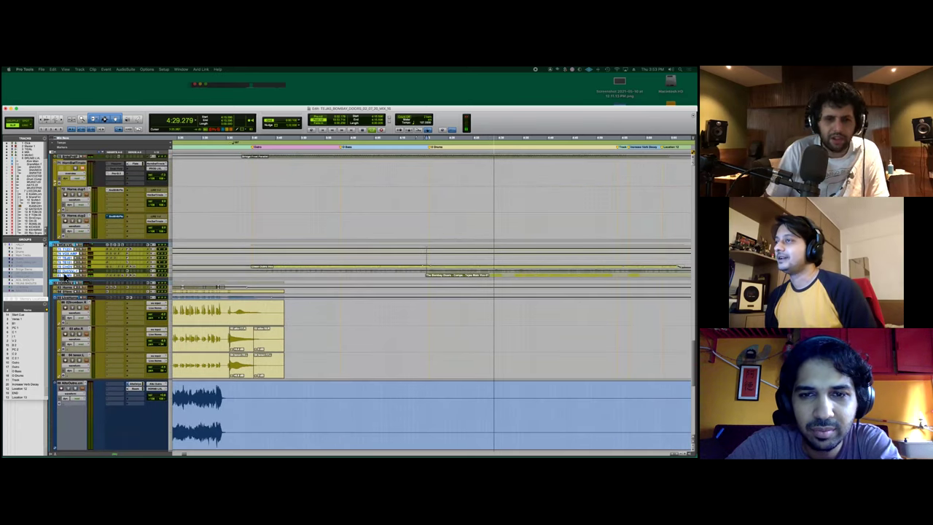
scroll(280, 269, up, 5)
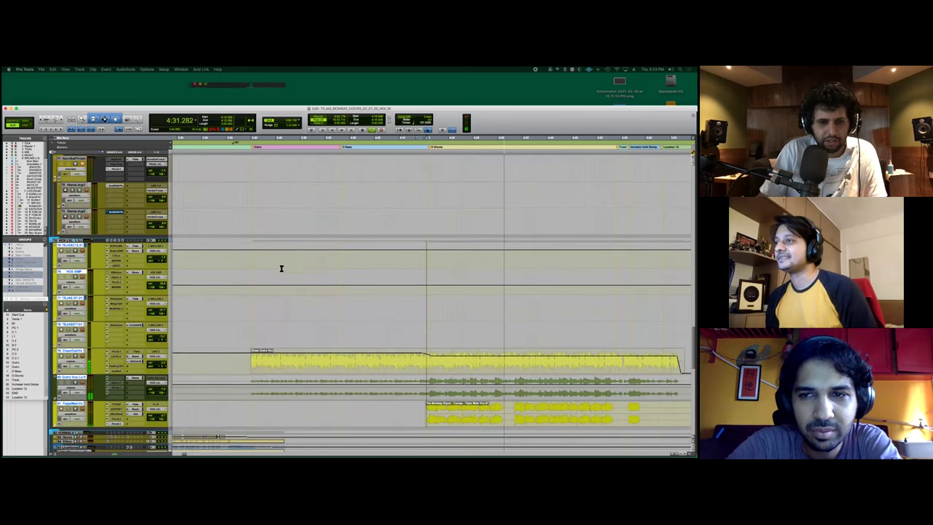
scroll(281, 269, down, 3)
scroll(270, 265, up, 1)
key(space)
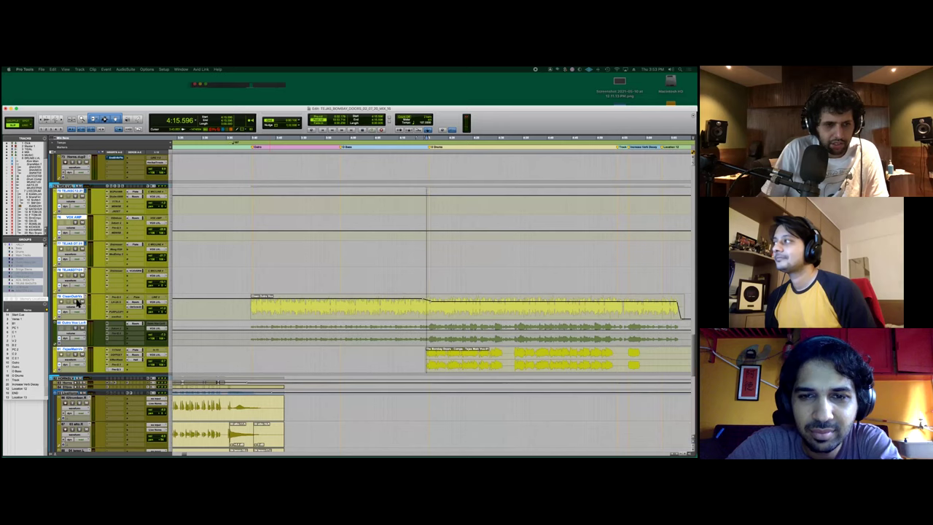
Step: Play the yellow outro lead vocal tracks from about 4:15, examine their waveforms and stop playback
key(space)
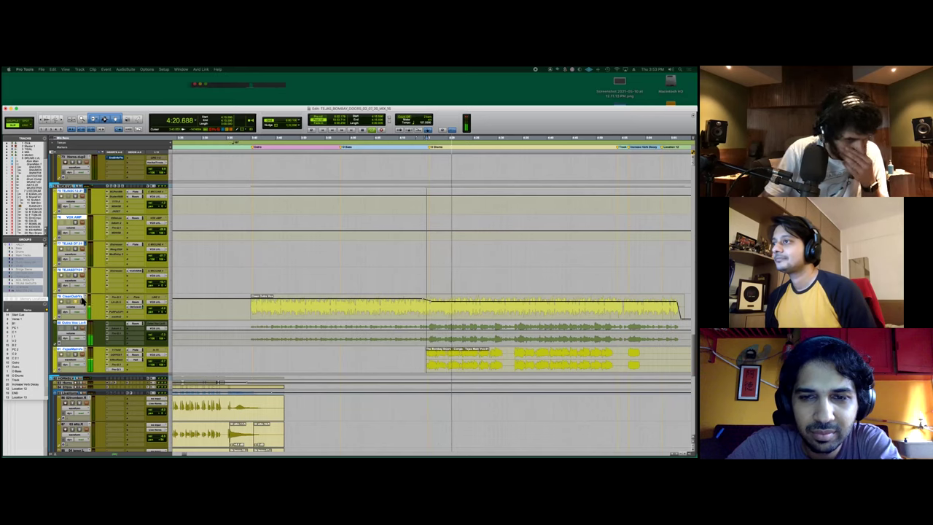
scroll(82, 300, right, 3)
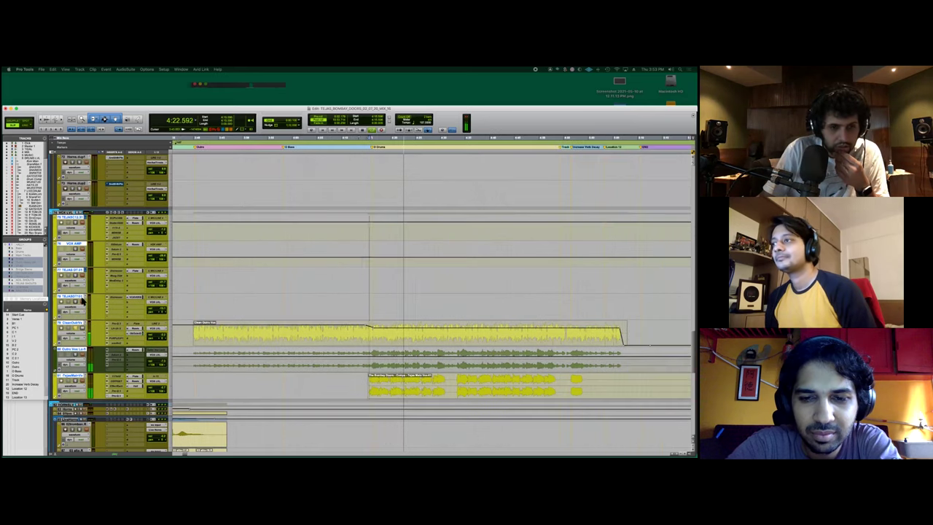
scroll(82, 299, down, 1)
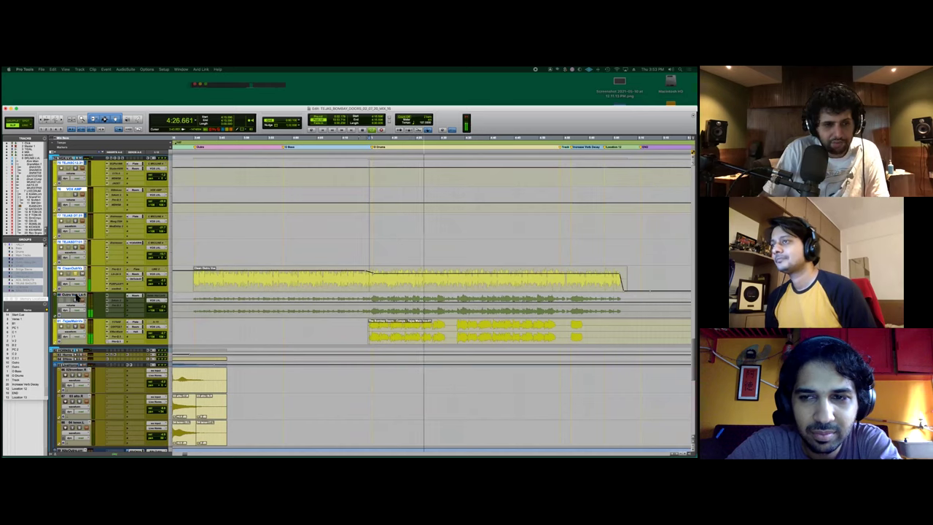
key(space)
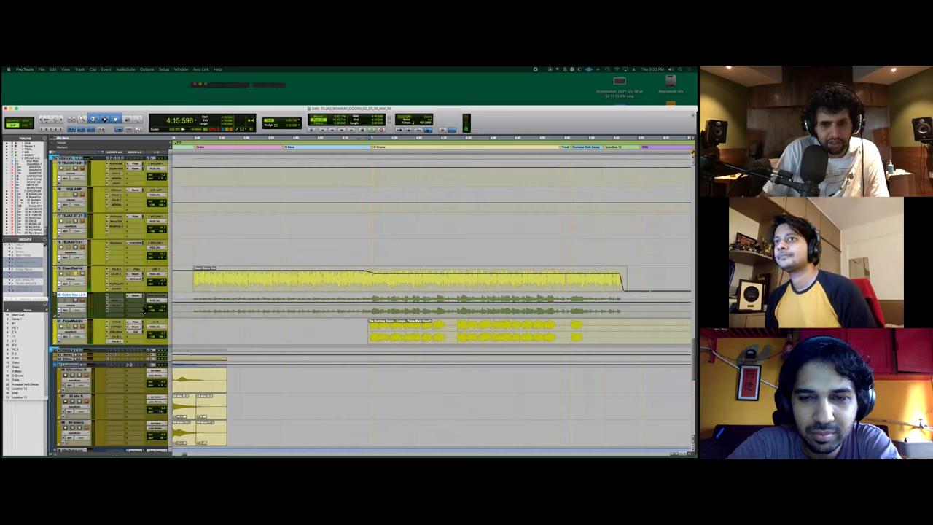
Step: Play the yellow outro vocal tracks from about 4:15, stop, and replay them from the same point
key(space)
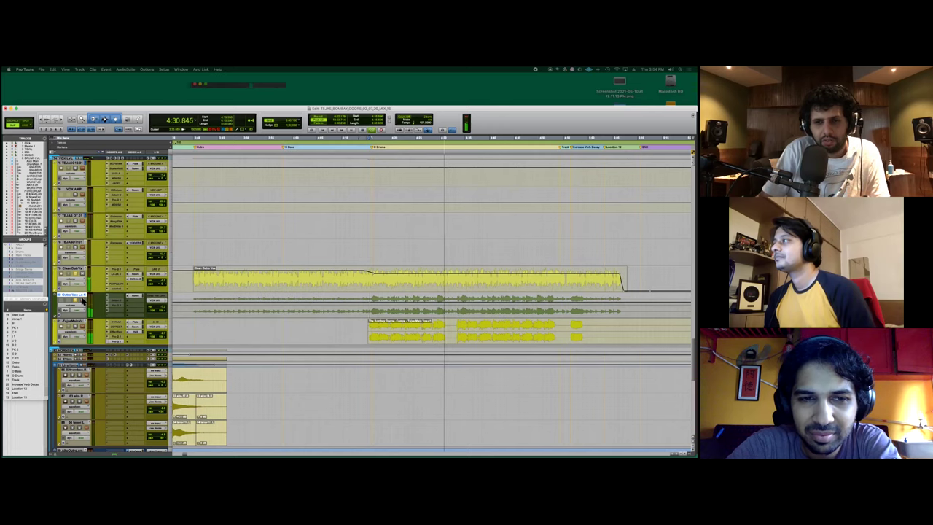
key(space)
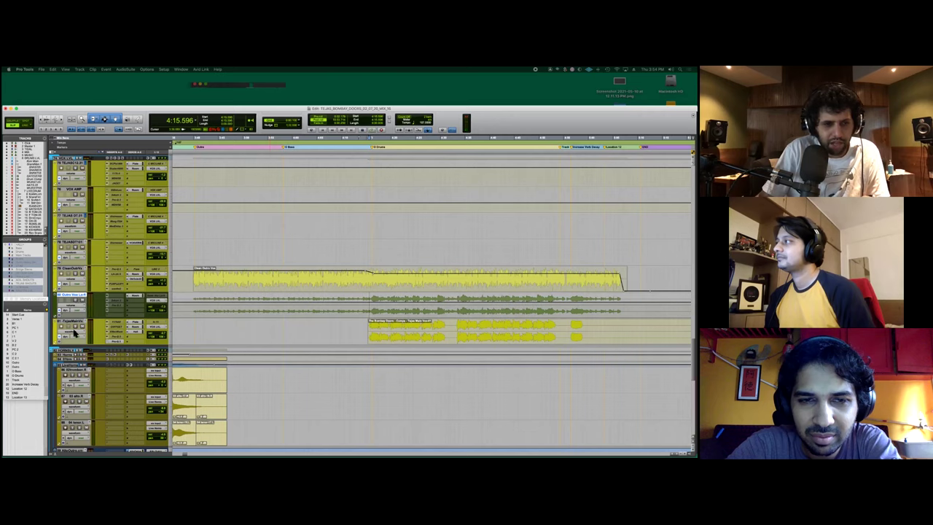
key(space)
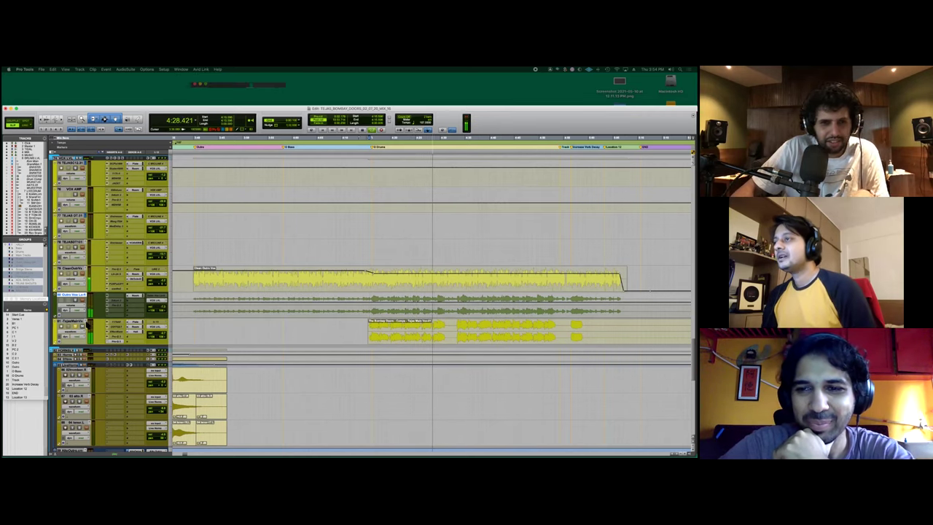
Step: Play the orange vocal track below the piano from about 4:20, examine it with the neighbouring keys and synth tracks, and stop playback
scroll(93, 326, up, 10)
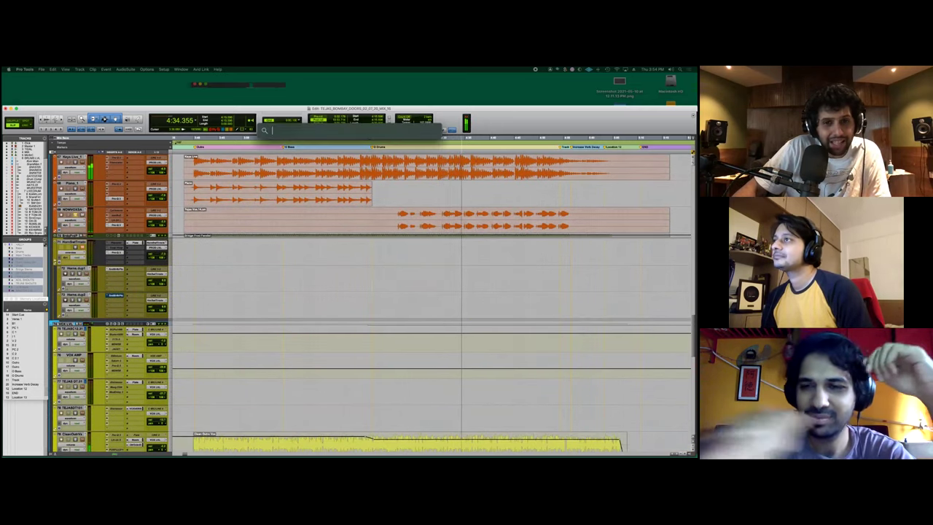
click(395, 213)
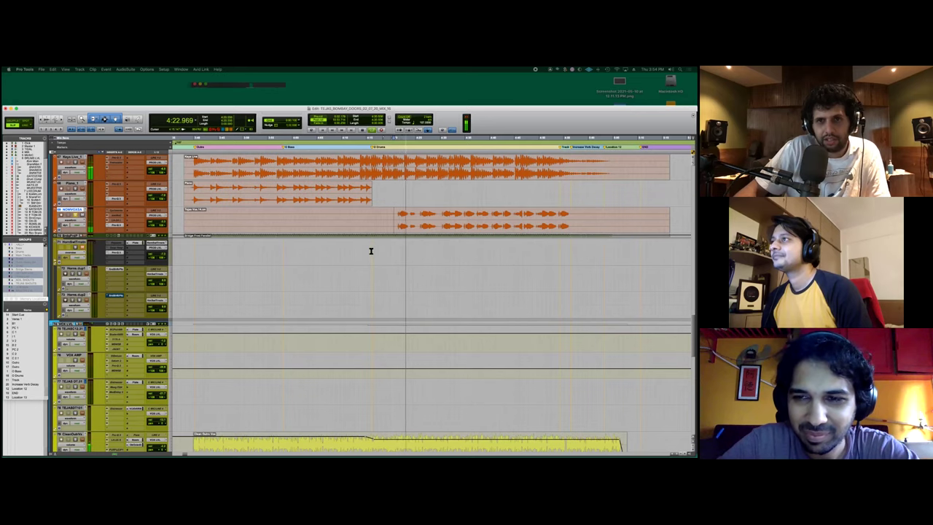
scroll(129, 220, up, 6)
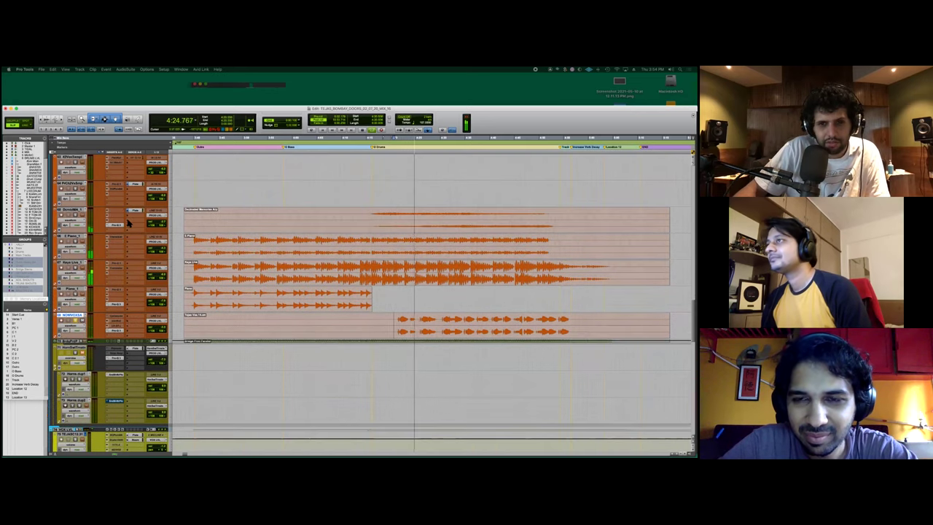
scroll(130, 222, down, 3)
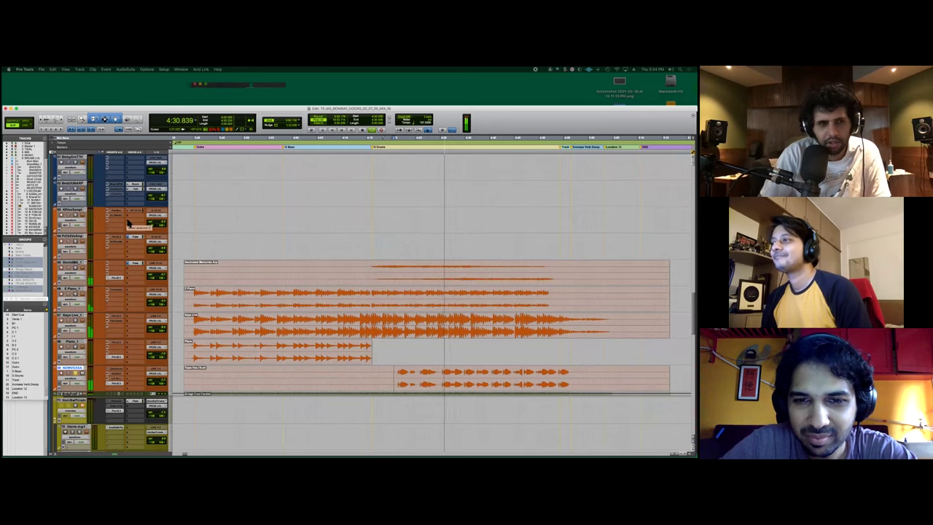
scroll(127, 222, up, 10)
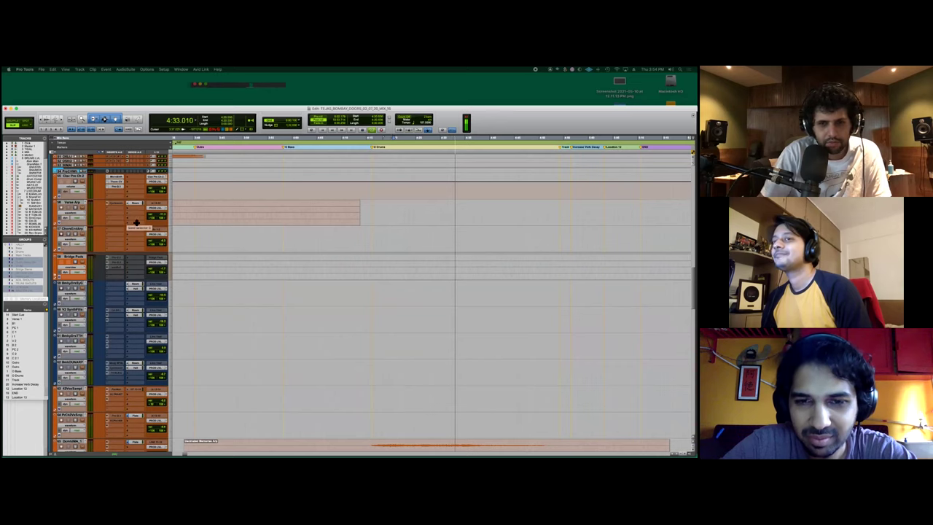
scroll(136, 222, down, 10)
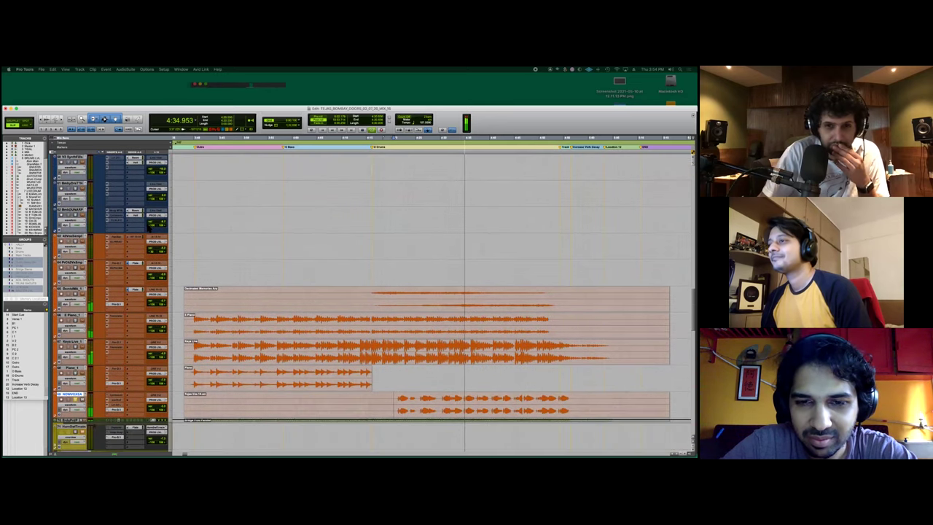
scroll(151, 225, right, 3)
scroll(148, 226, left, 1)
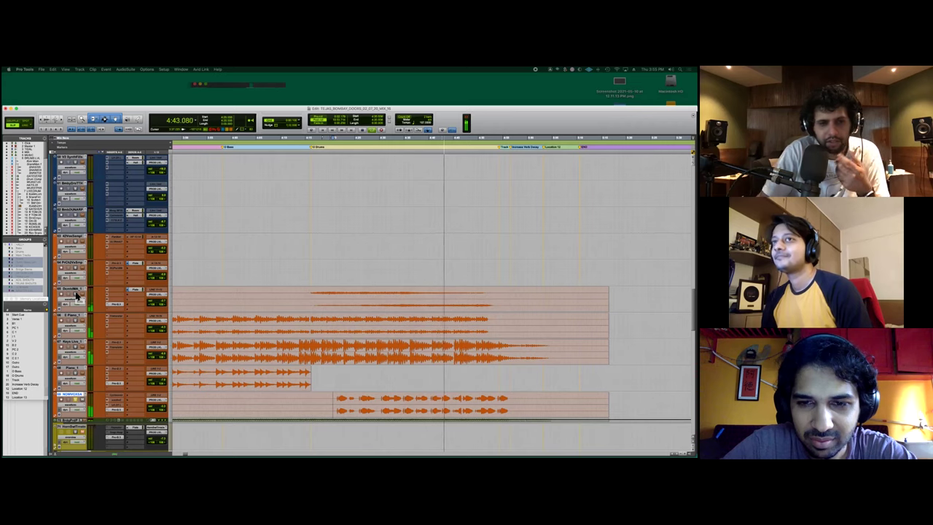
key(space)
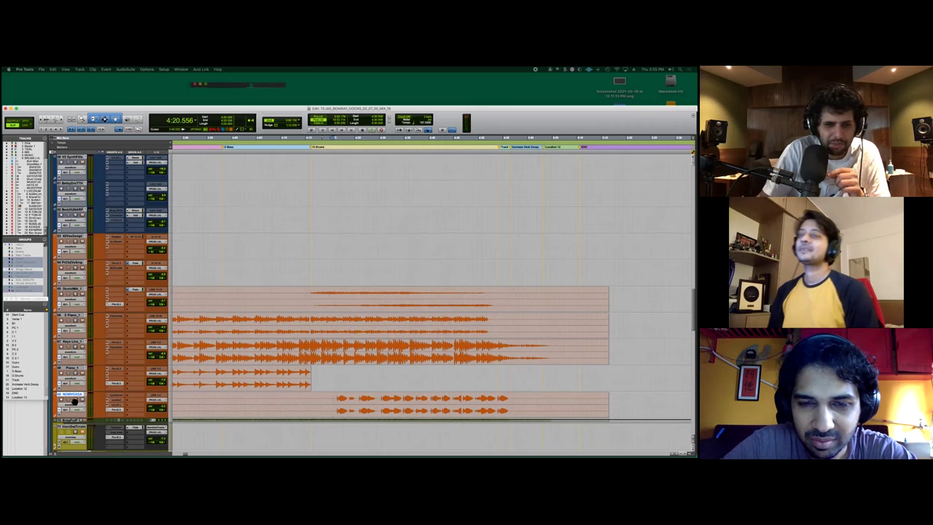
Step: Play the outro from about 4:15 on the live keys track and switch to the Mix window's first channels
click(309, 341)
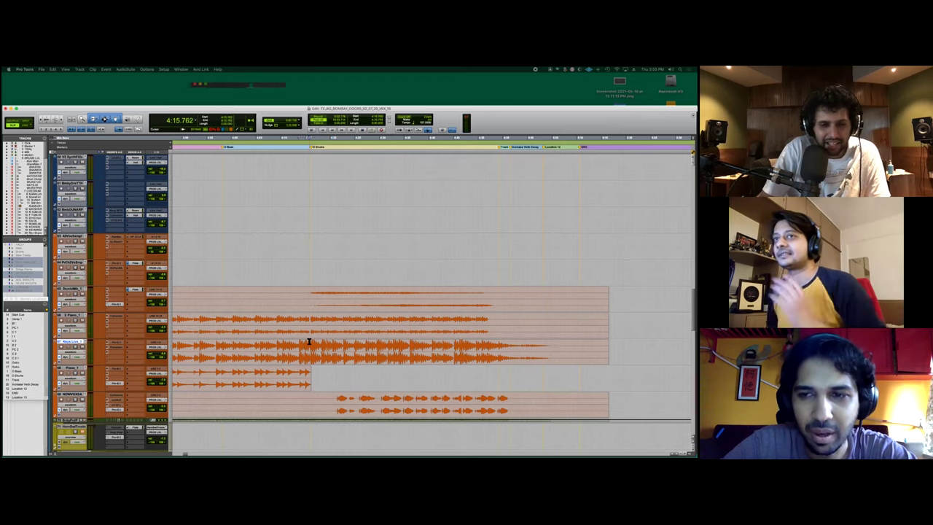
key(space)
key(super+equal)
scroll(11, 451, left, 10)
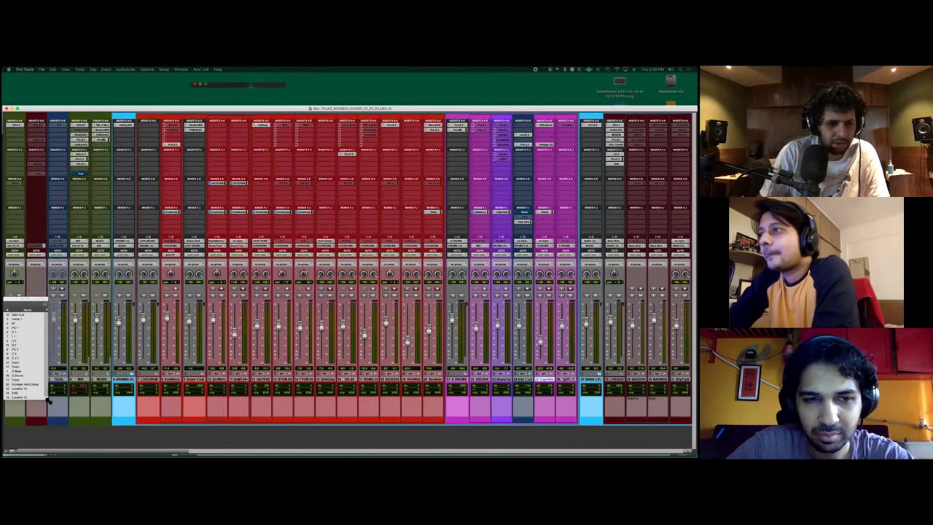
Step: Lengthen the memory locations window and examine the master, drum and bass channels in the mixer
drag(31, 405, 46, 452)
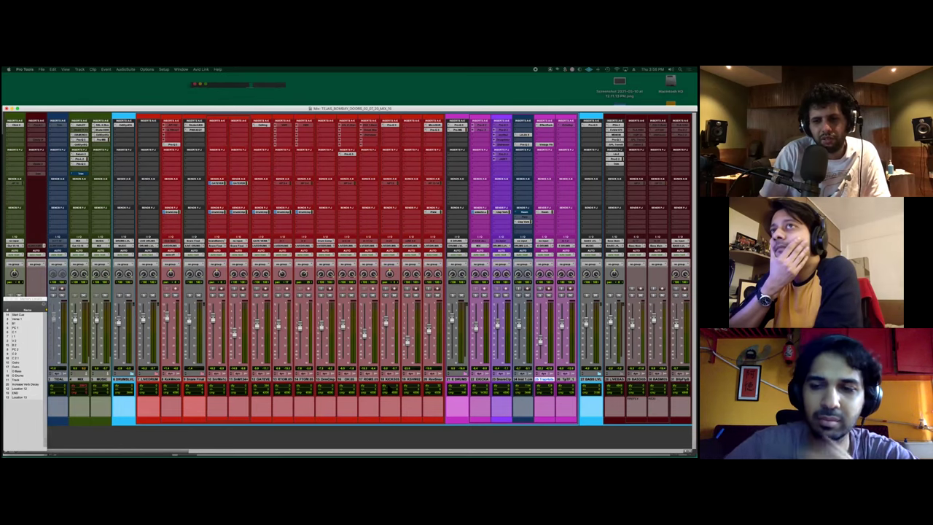
scroll(126, 359, right, 4)
scroll(390, 392, left, 4)
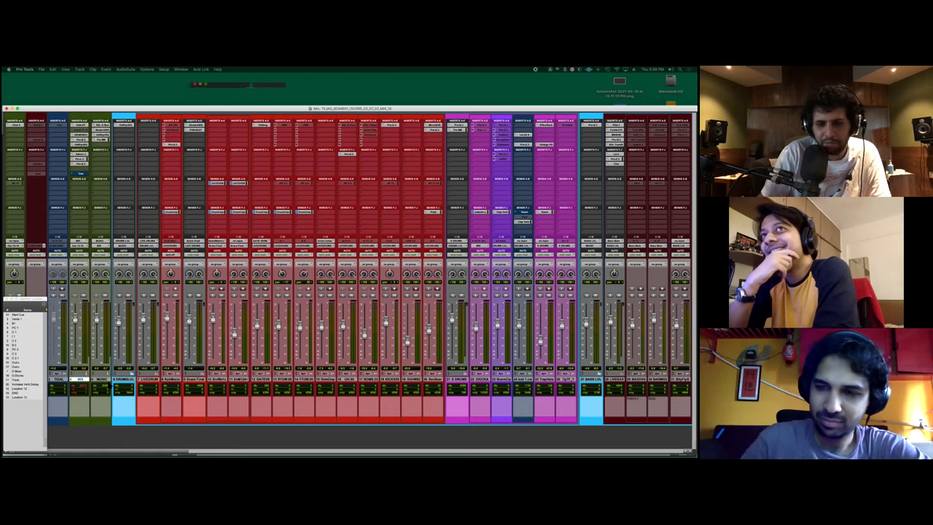
scroll(340, 395, right, 1)
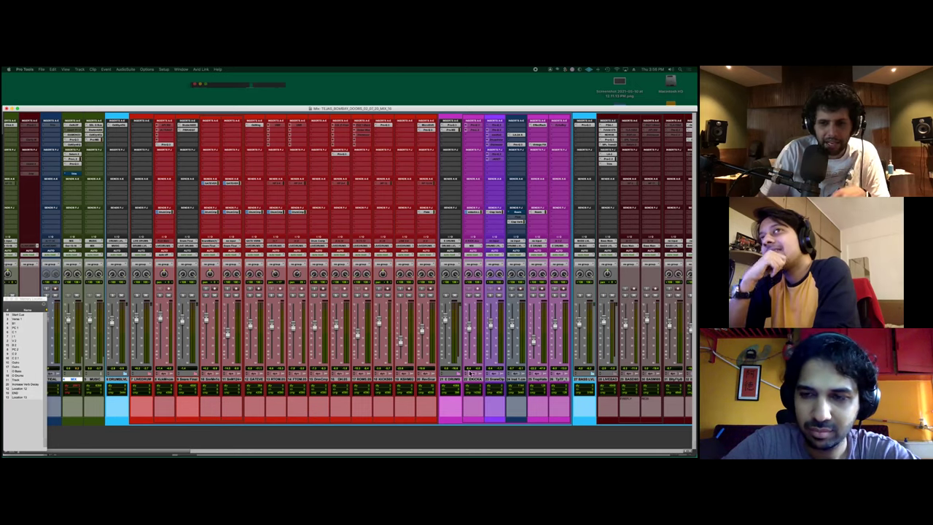
Step: Check the output routing options of the purple channel beside E DRUMS without changing them, and select that channel
click(469, 246)
mouse_move(473, 247)
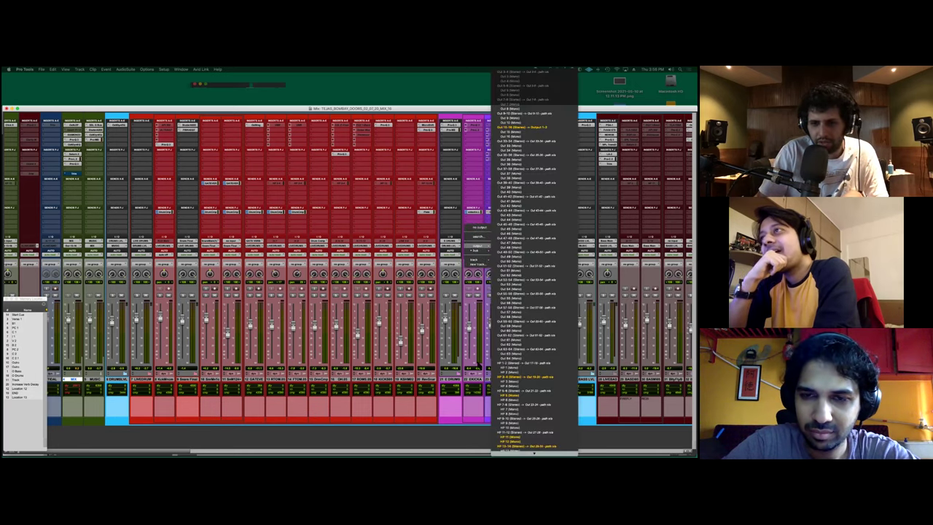
click(475, 381)
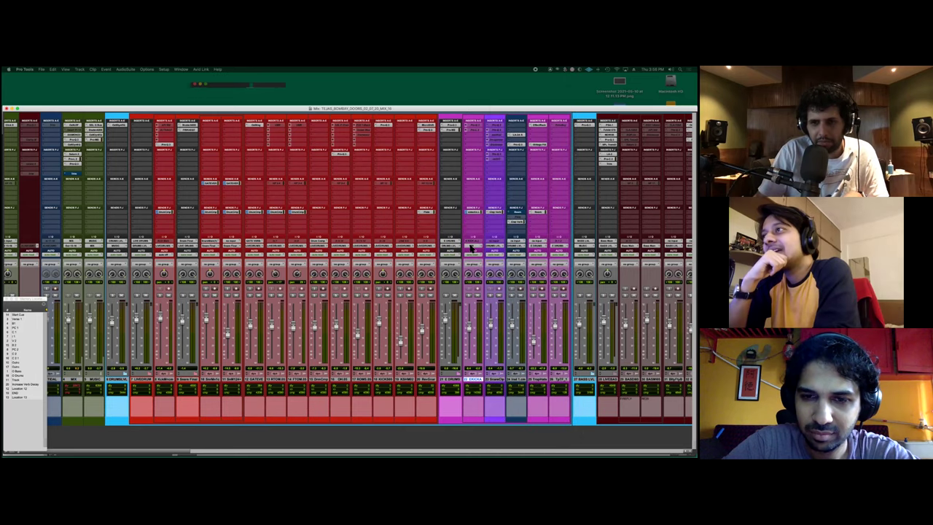
Step: Examine the guitar, keys and vocal channels and their level folders across the mixer
scroll(487, 269, right, 15)
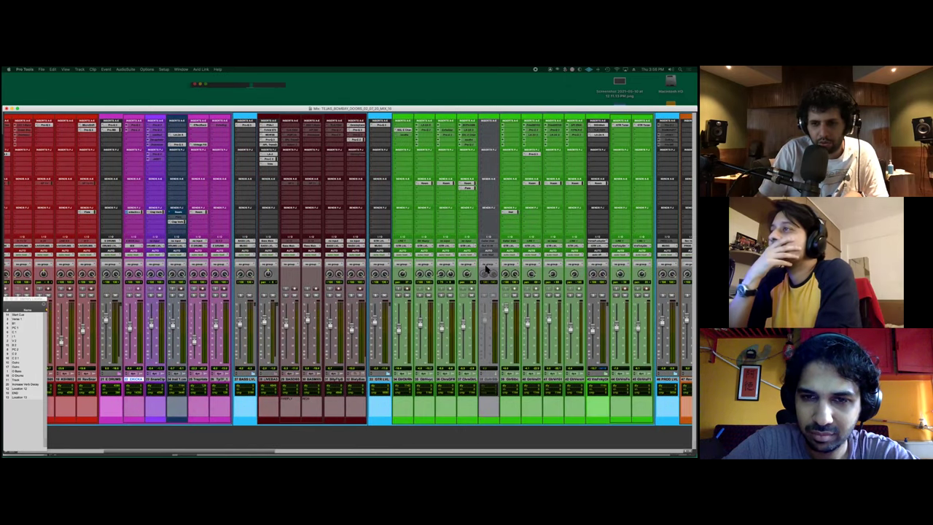
scroll(487, 270, right, 10)
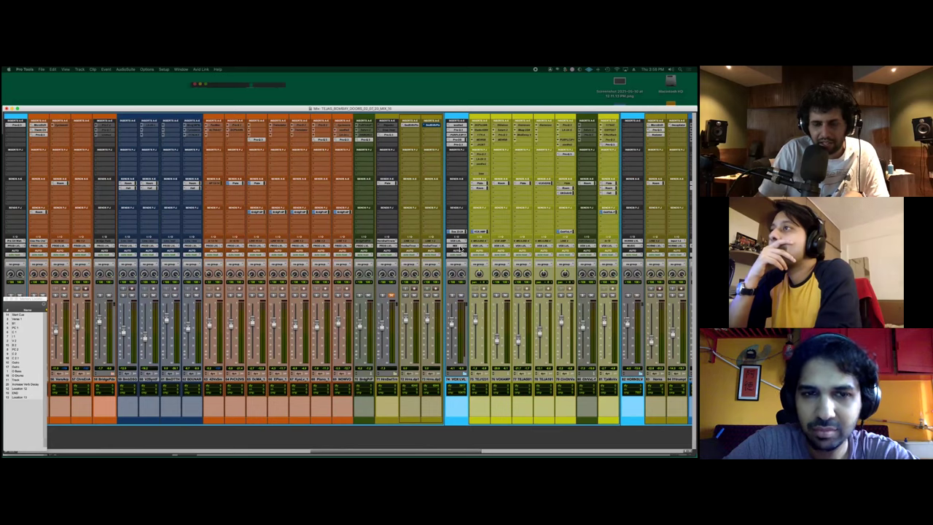
scroll(460, 249, left, 5)
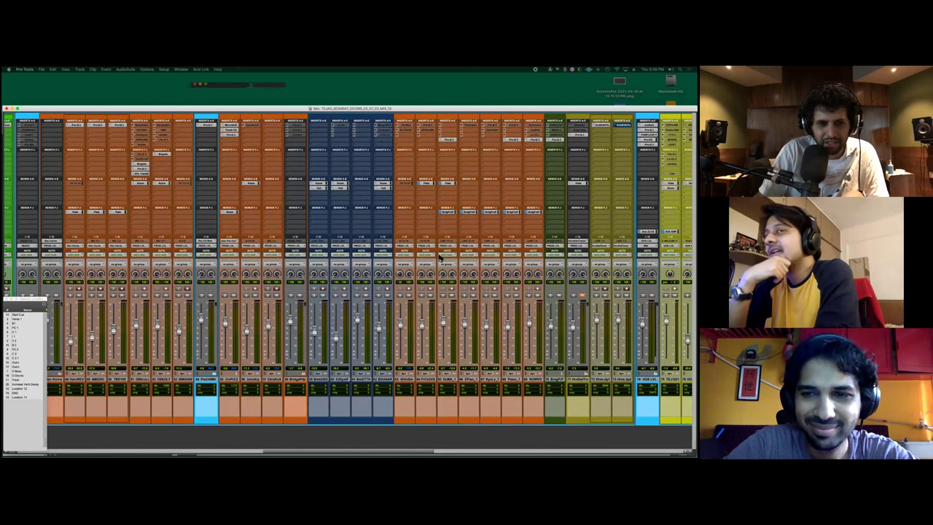
Step: Return to the red live drum channels in the mixer and select individual channels to point them out
scroll(439, 259, left, 15)
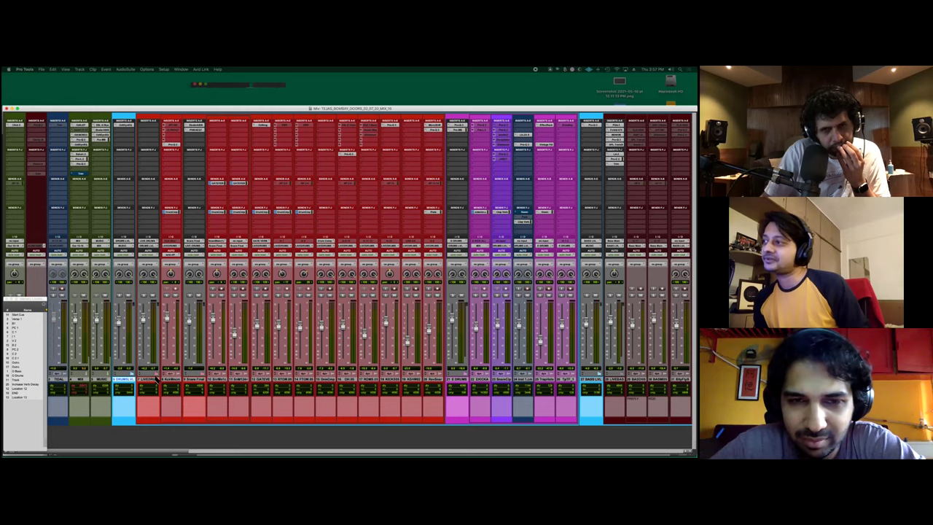
click(239, 380)
click(261, 379)
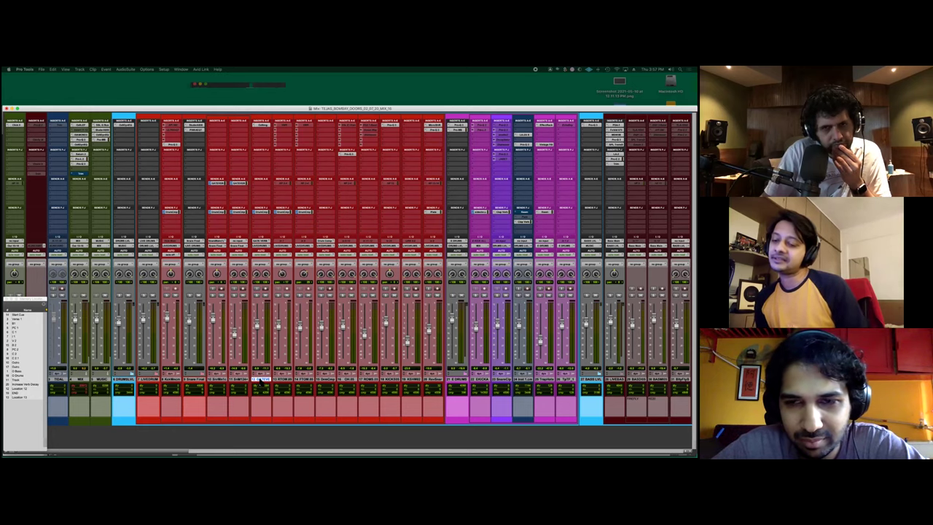